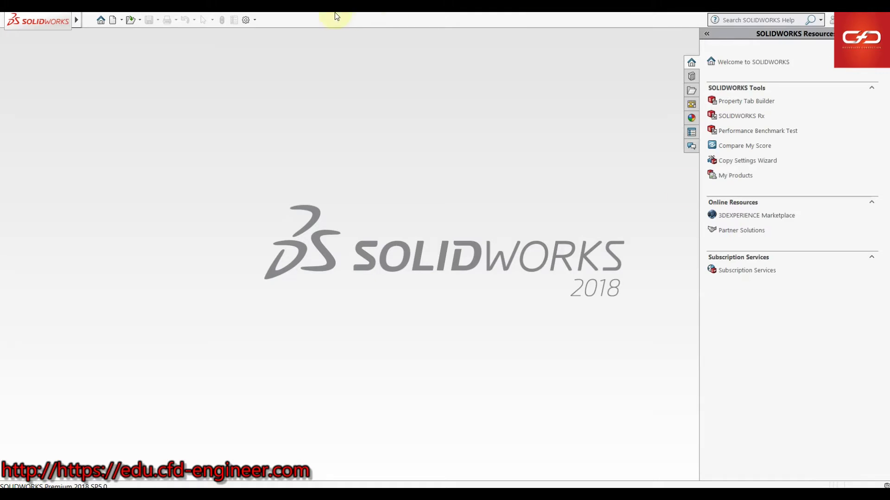
Create a new blank part document, Part1
left_click(112, 20)
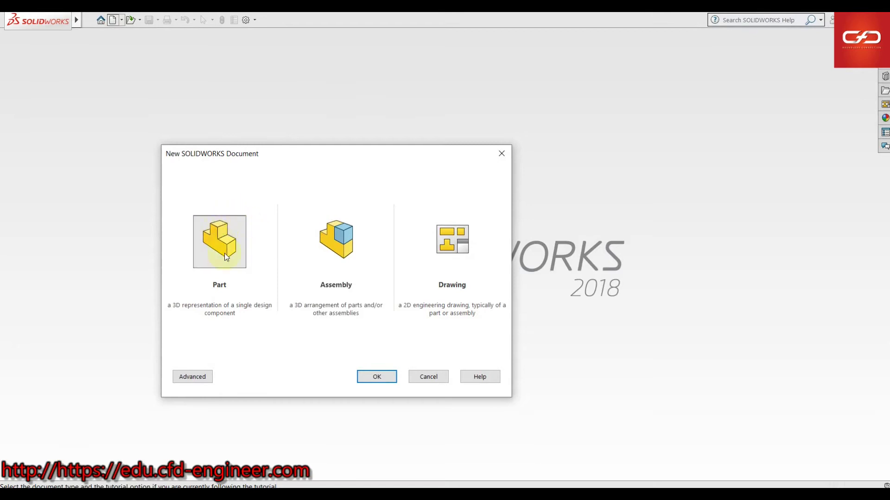
left_click(373, 375)
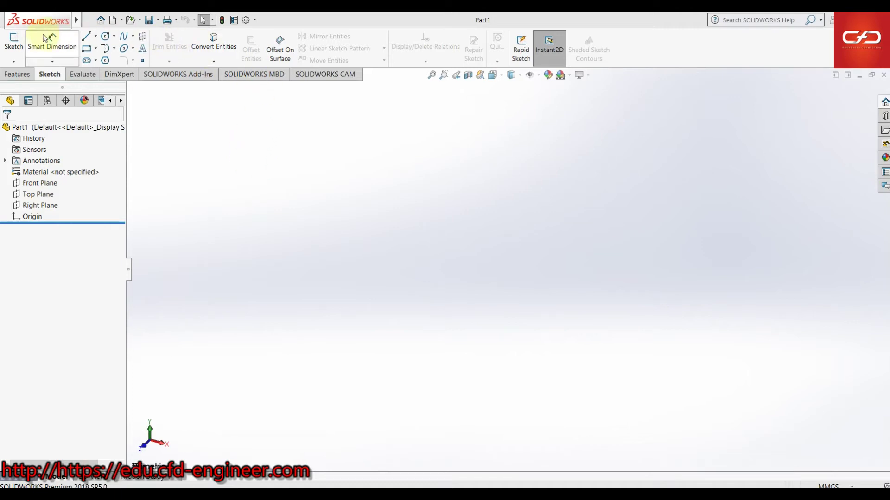
Start a new sketch on the Front Plane
left_click(16, 42)
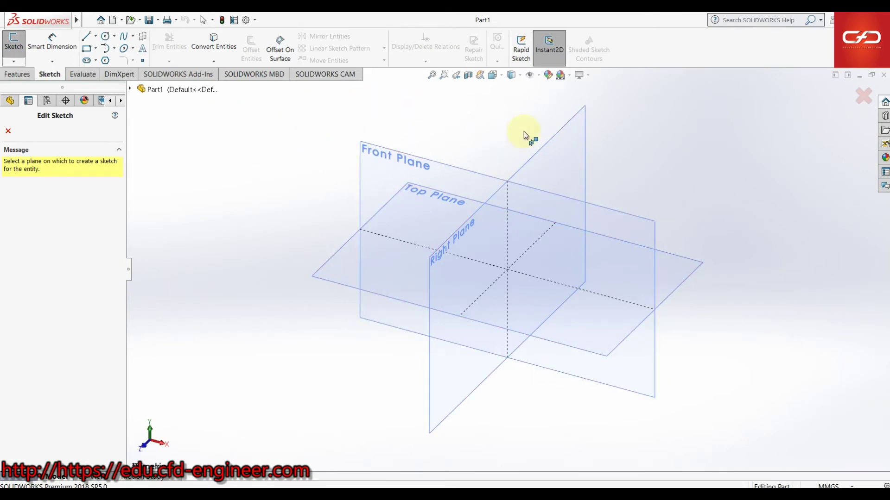
left_click(379, 171)
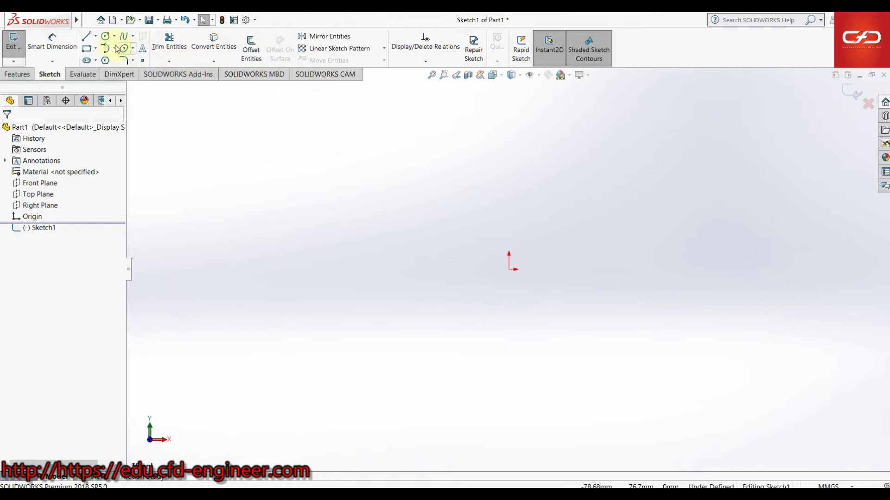
Draw an open zigzag chain of seven connected lines above and left of the origin
left_click(86, 35)
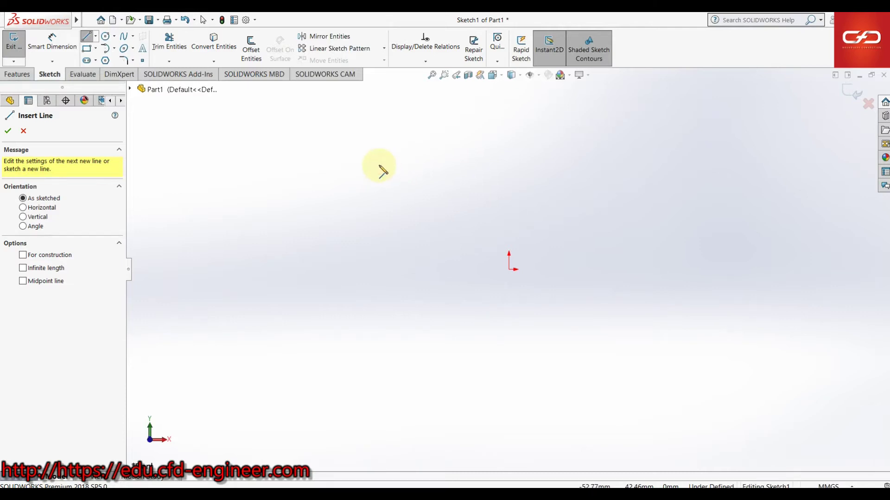
left_click(379, 165)
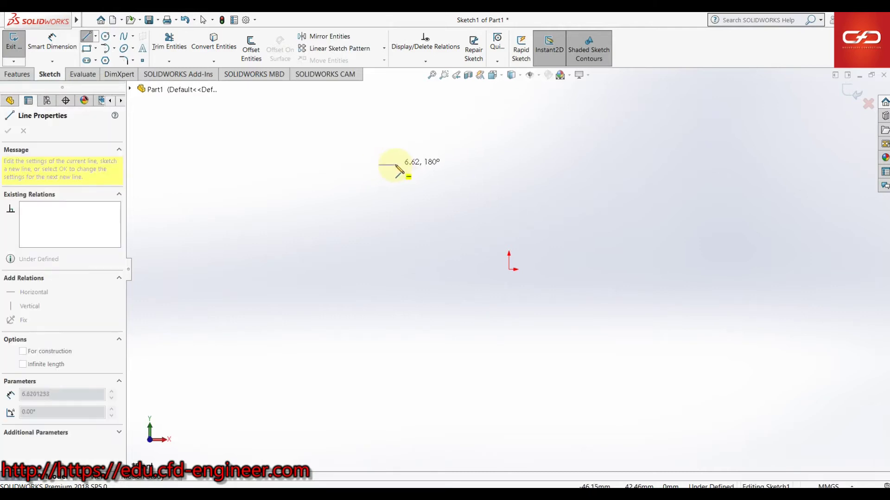
left_click(540, 136)
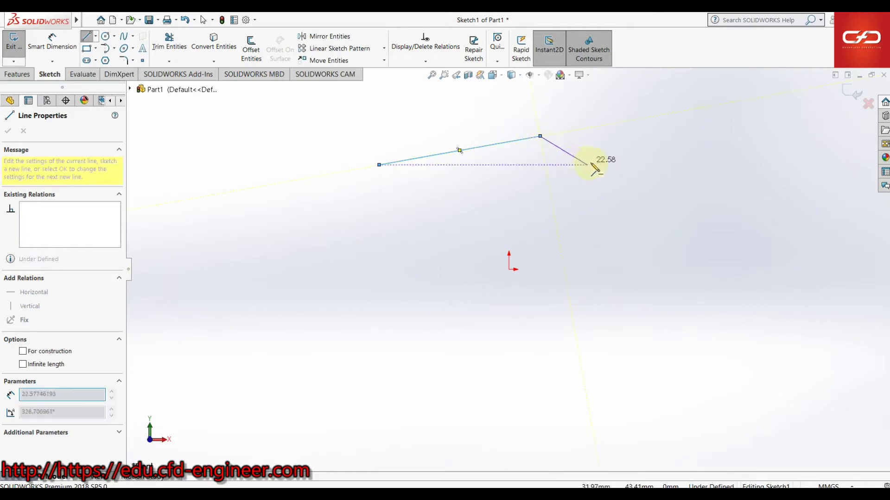
left_click(640, 150)
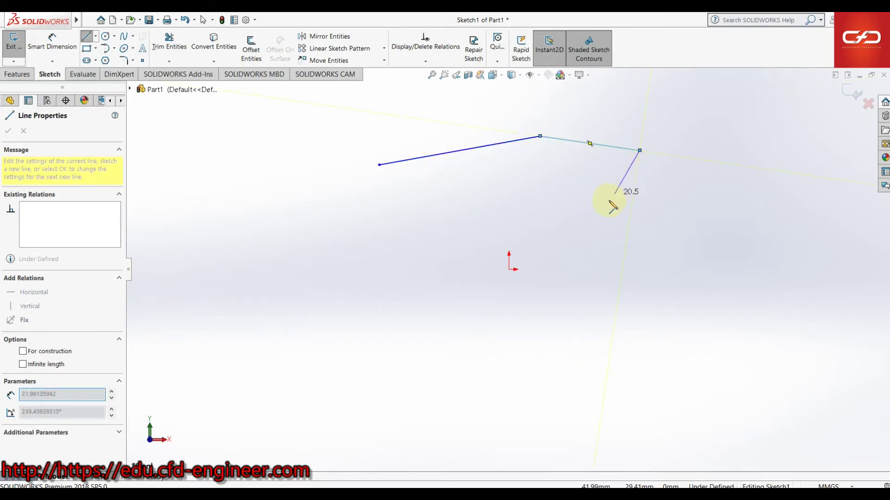
left_click(592, 220)
left_click(543, 181)
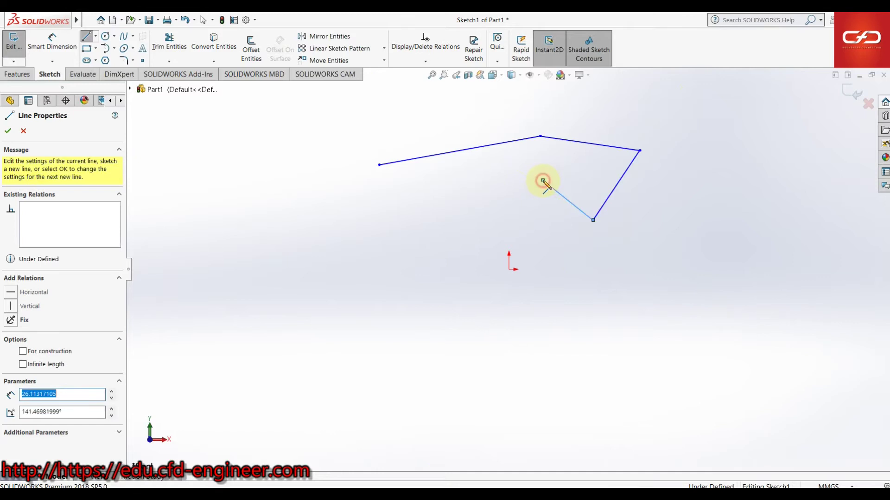
left_click(501, 243)
left_click(420, 185)
left_click(367, 281)
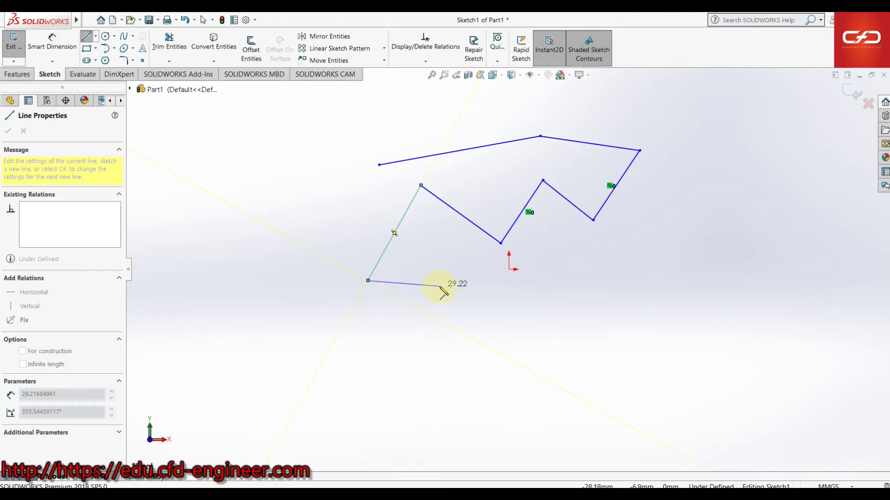
key("Escape")
key("Escape")
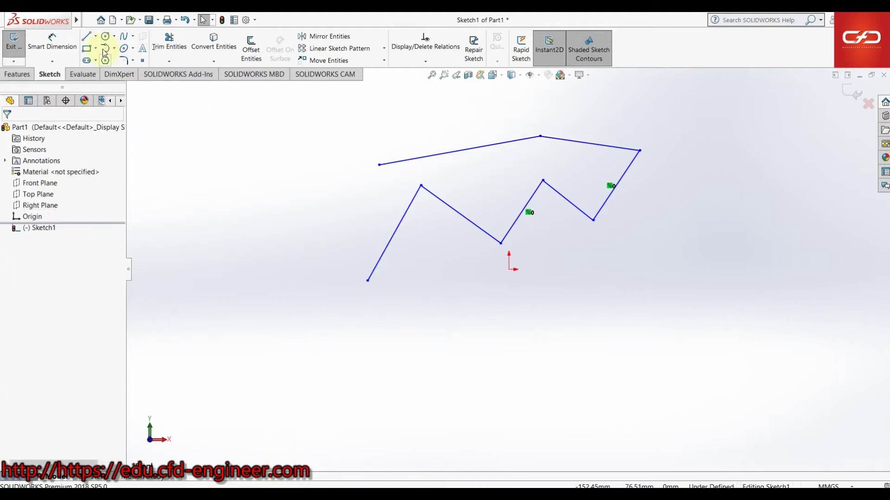
left_click(87, 36)
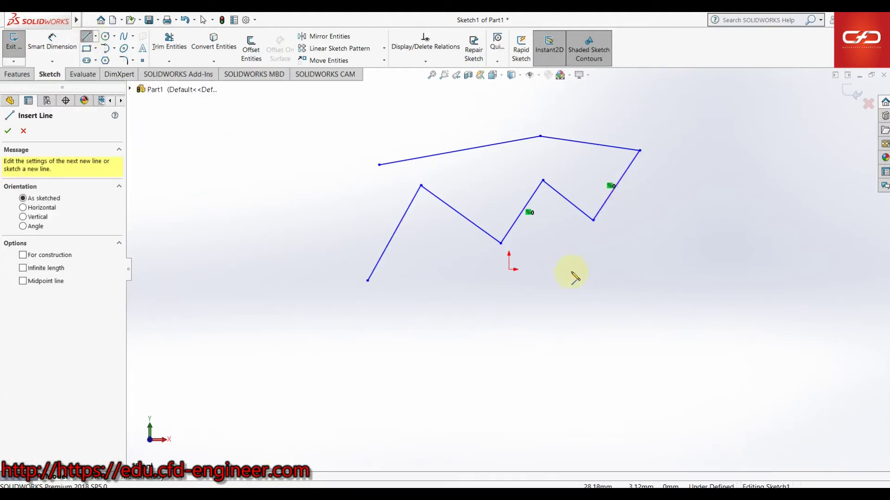
Add two standalone lines, one below the origin and a long one across the bottom
left_click(468, 359)
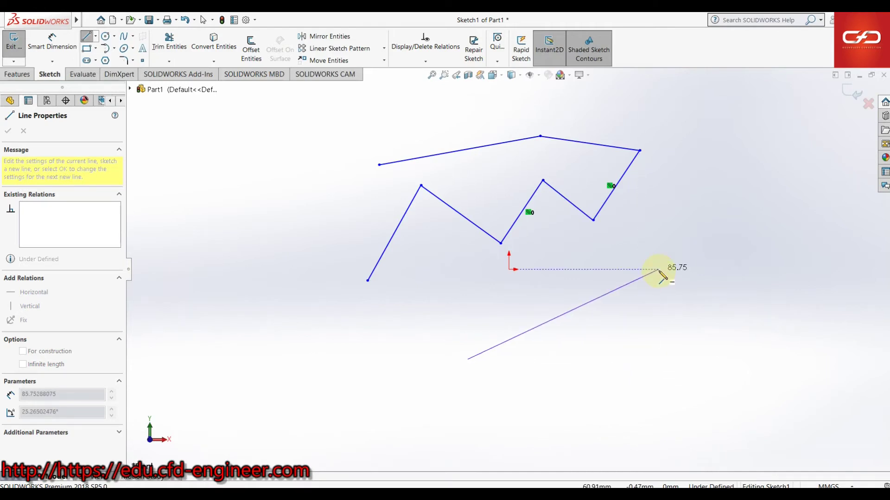
left_click(659, 270)
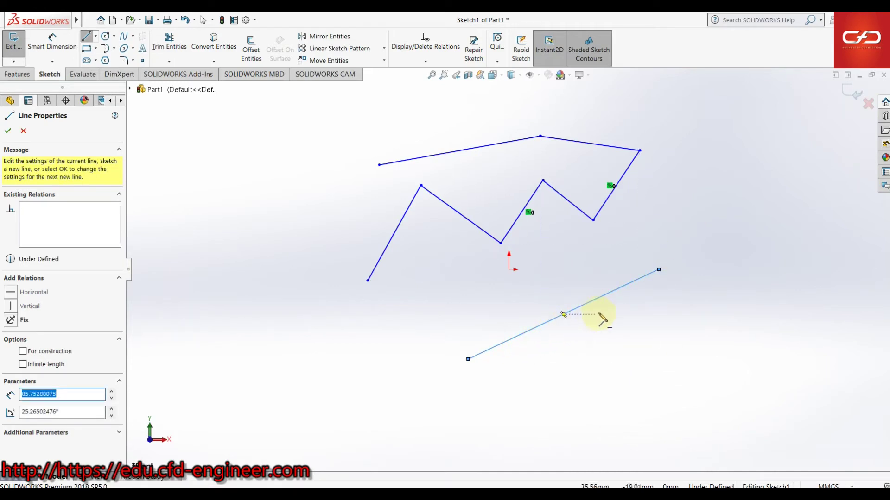
left_click(227, 359)
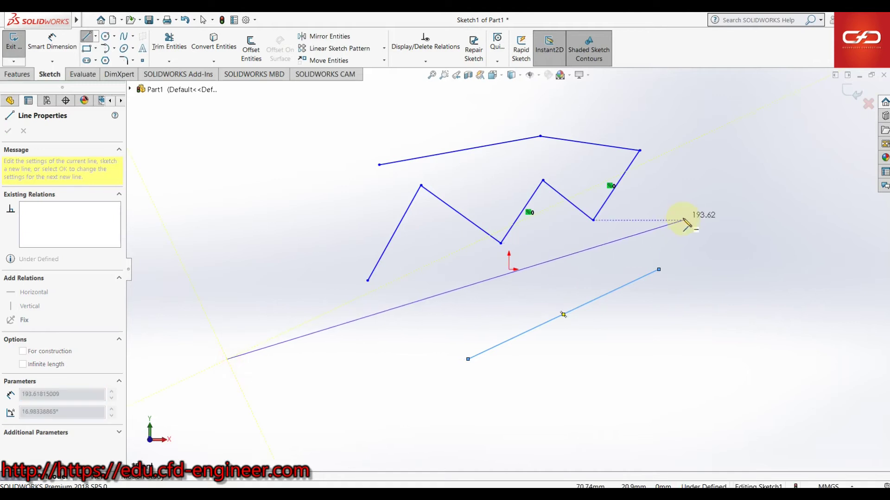
left_click(784, 398)
scroll(523, 197, "up", 1)
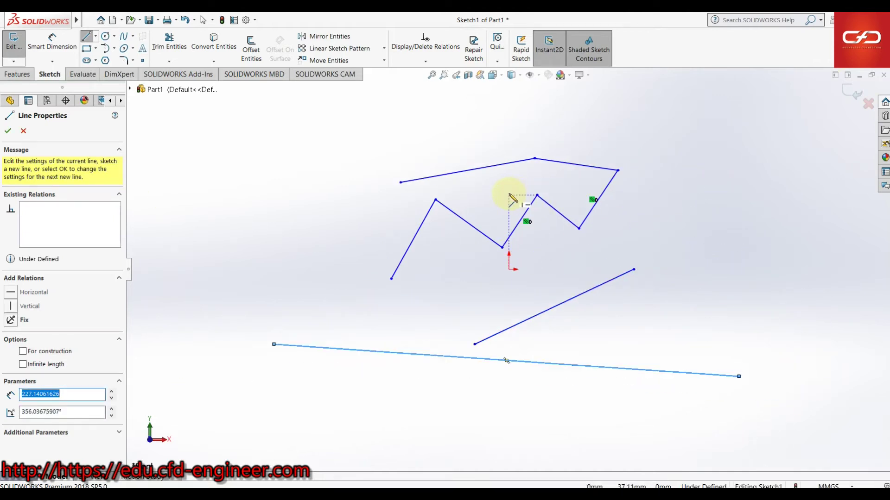
scroll(623, 206, "up", 1)
scroll(623, 207, "down", 1)
scroll(423, 228, "down", 1)
scroll(404, 322, "down", 1)
scroll(532, 354, "up", 1)
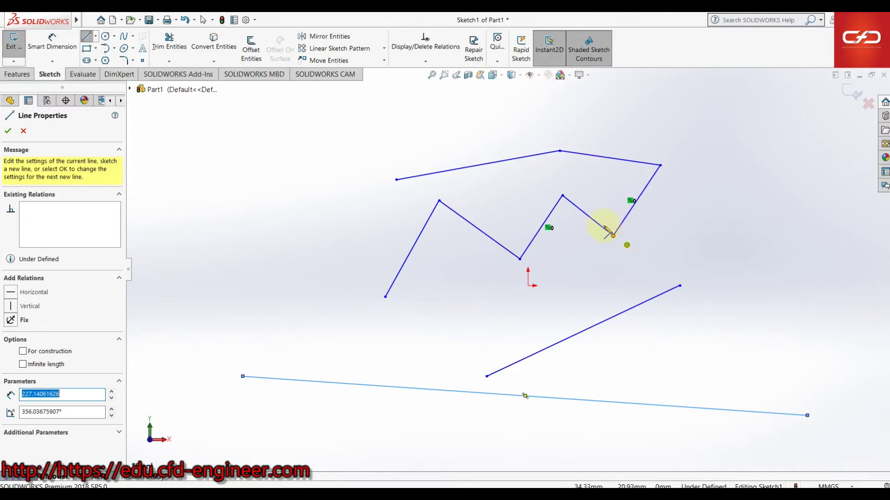
Add a long line above the zigzag and a slanted left line, then delete all sketch lines
key("z")
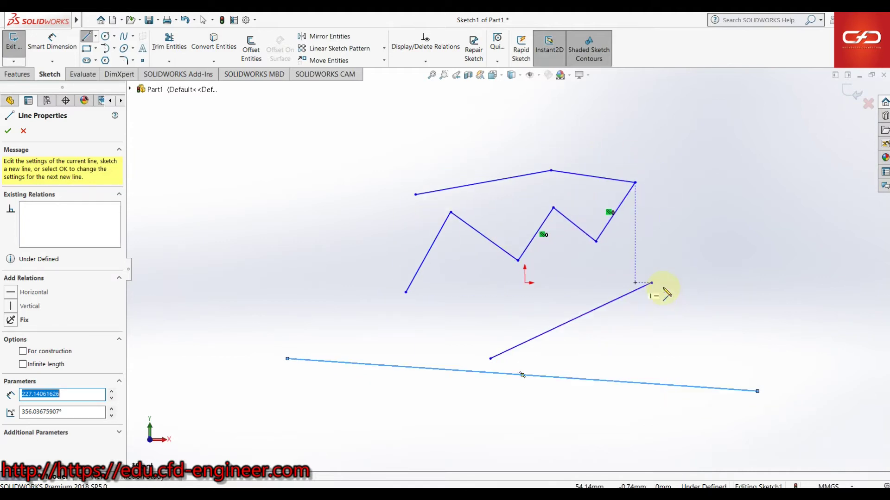
key("z")
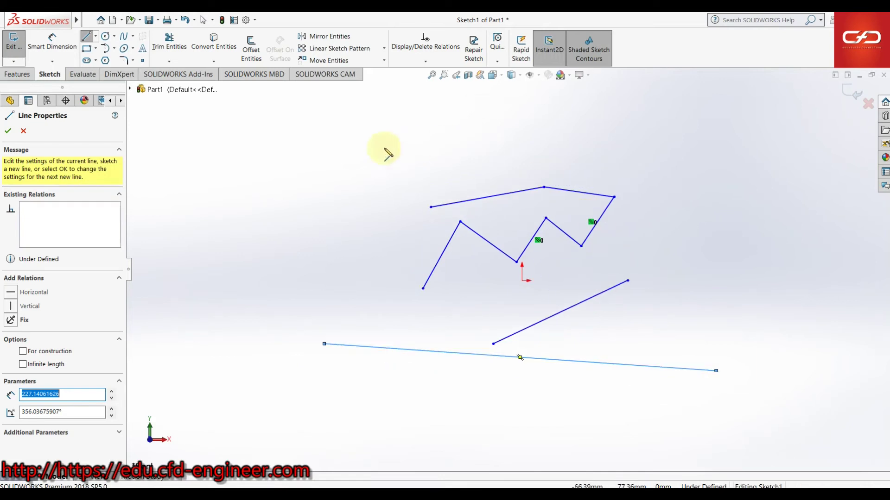
left_click_drag(298, 163, 665, 133)
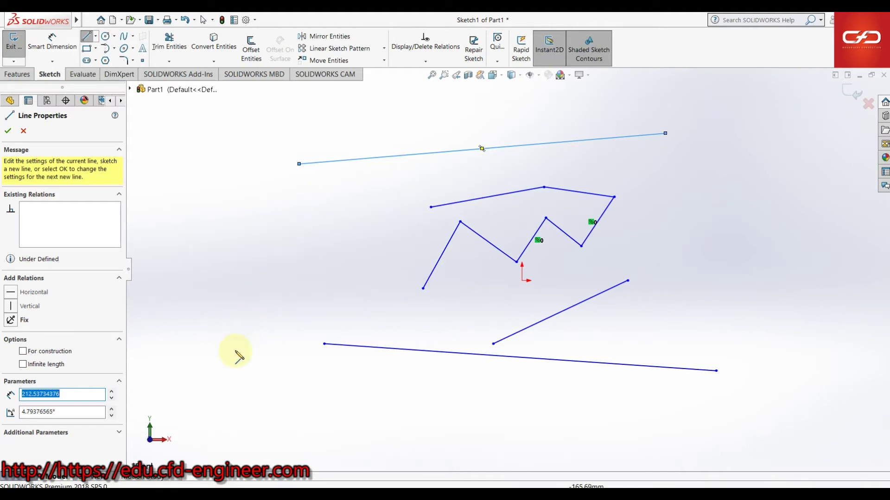
left_click(248, 366)
left_click_drag(364, 187, 368, 181)
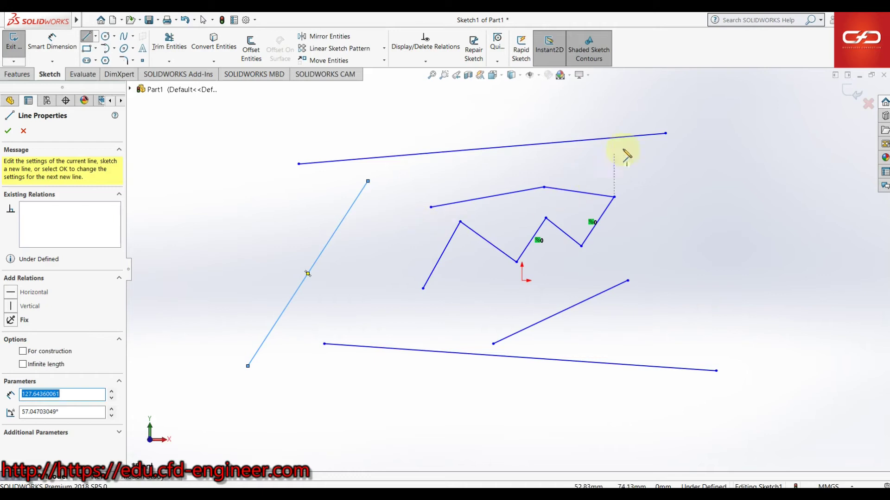
key("Escape")
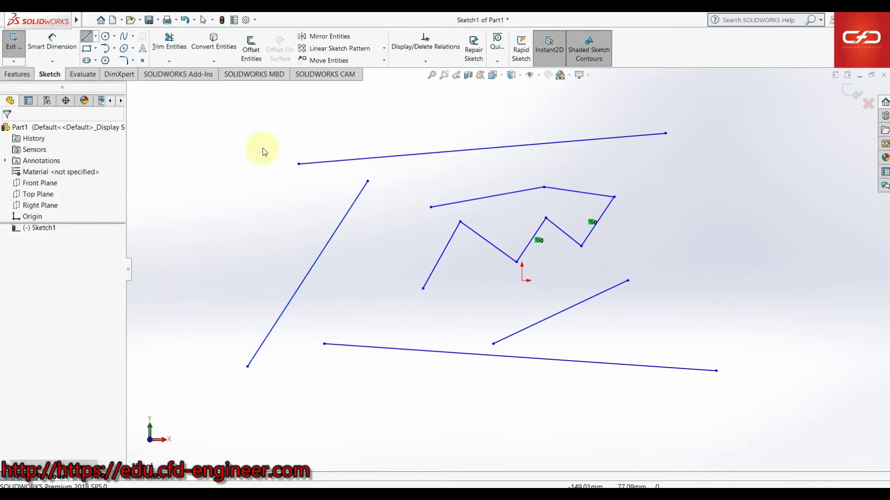
mouse_move(201, 103)
left_mouse_down()
mouse_move(620, 367)
mouse_move(792, 452)
left_mouse_up()
key("Delete")
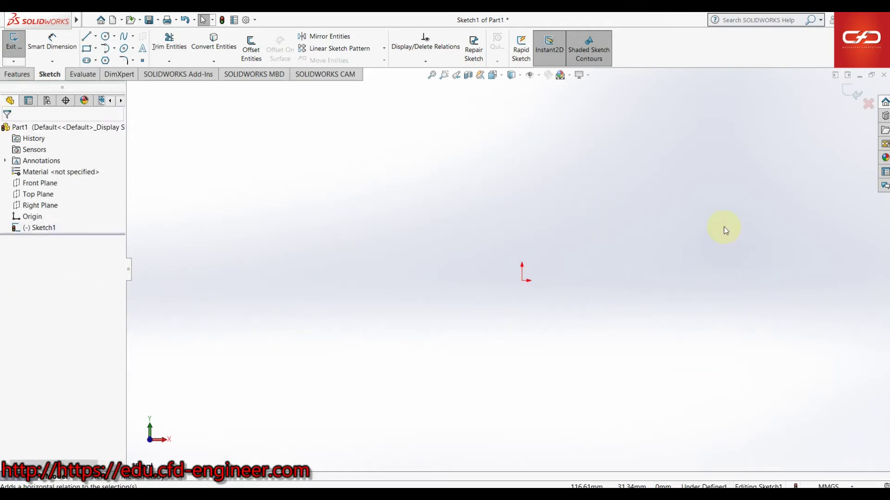
Draw a zigzag chain of centerlines around the origin
left_click(97, 37)
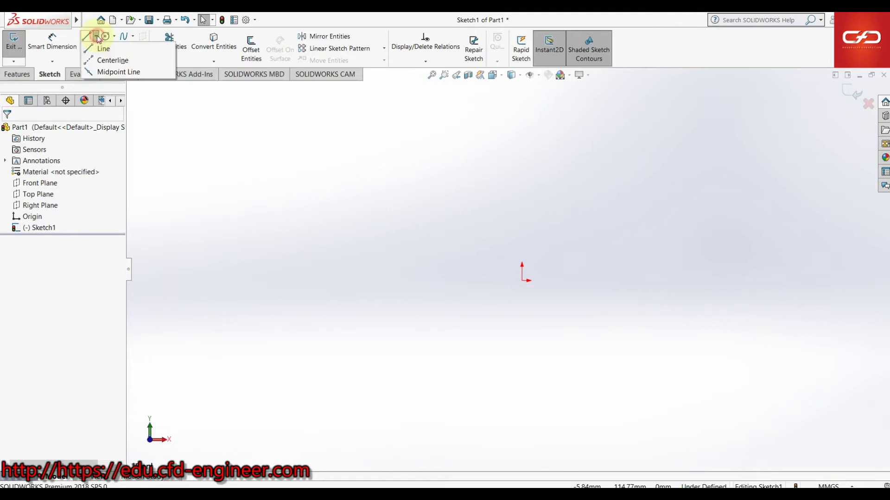
left_click(113, 61)
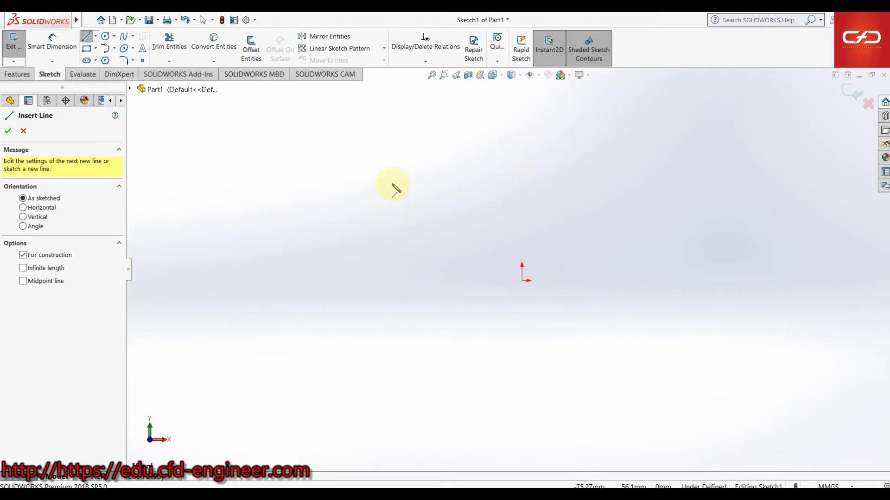
left_click(419, 187)
left_click(587, 150)
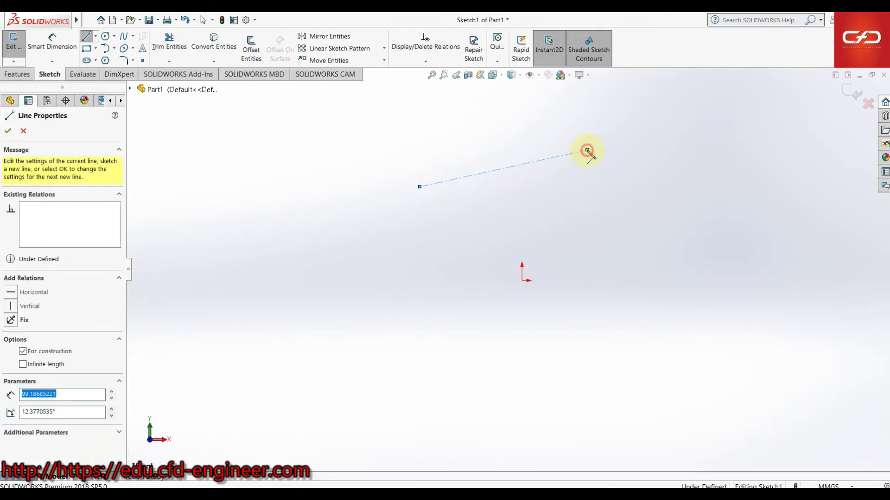
left_click(616, 191)
left_click(696, 127)
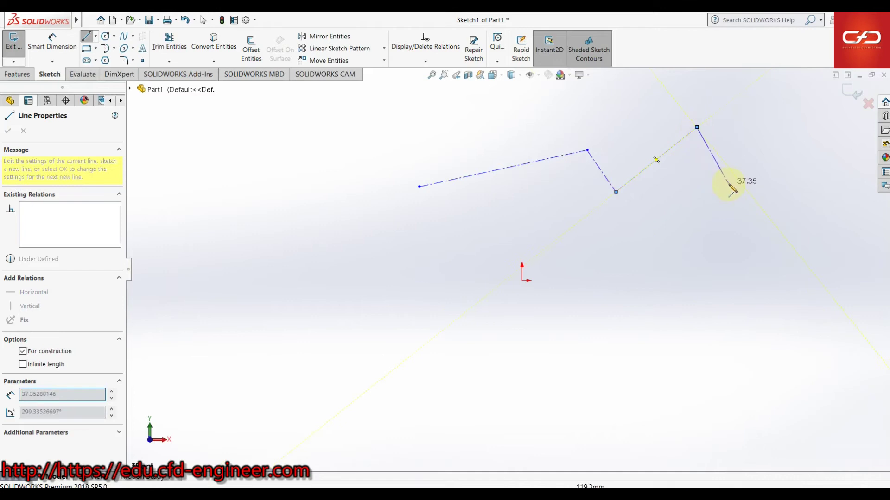
left_click(729, 184)
left_click(560, 286)
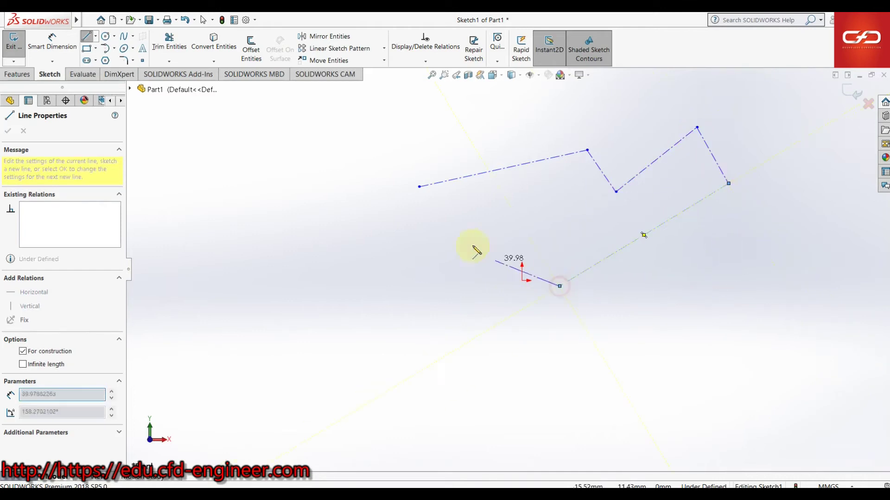
left_click(446, 229)
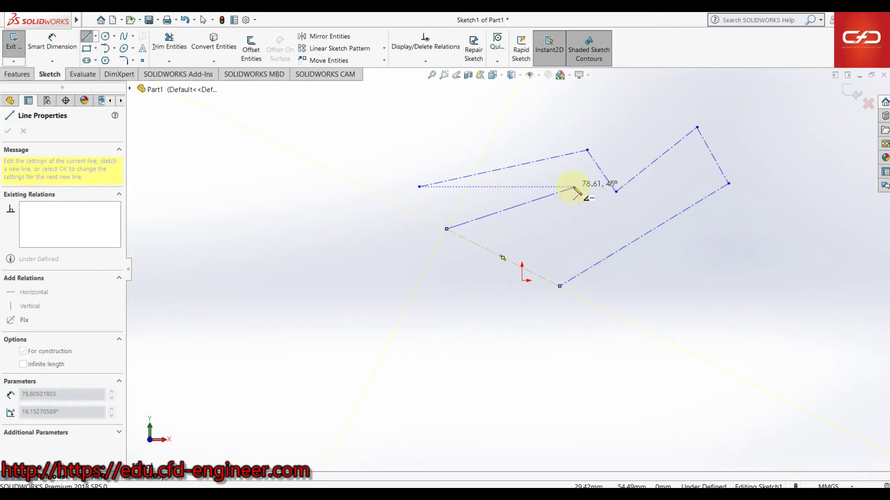
key("Escape")
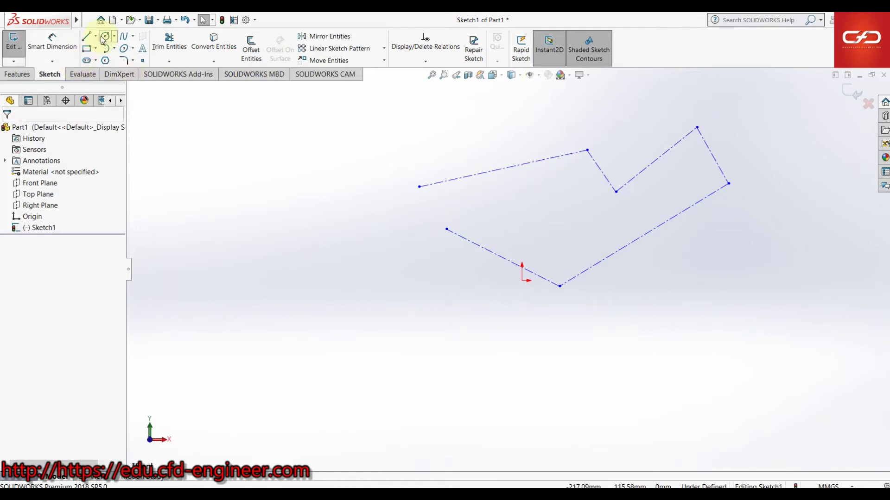
Add two more construction lines: one across the lower area and one diagonal from upper left
left_click(95, 37)
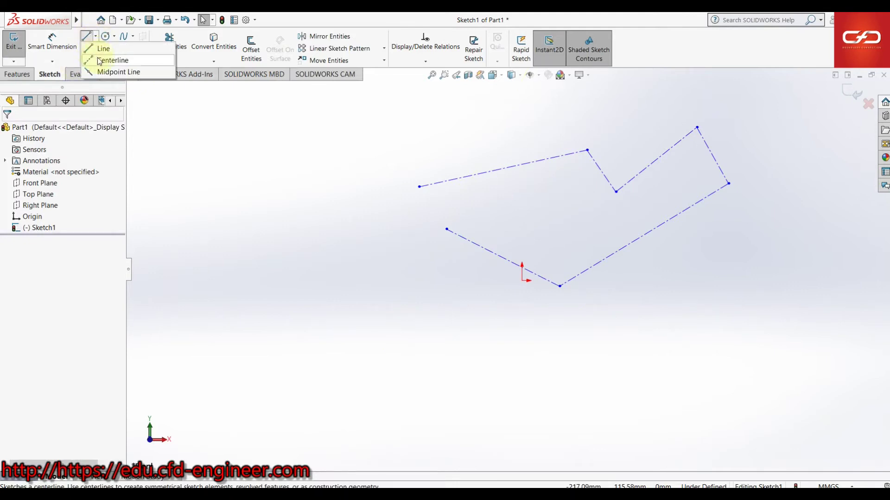
left_click(99, 58)
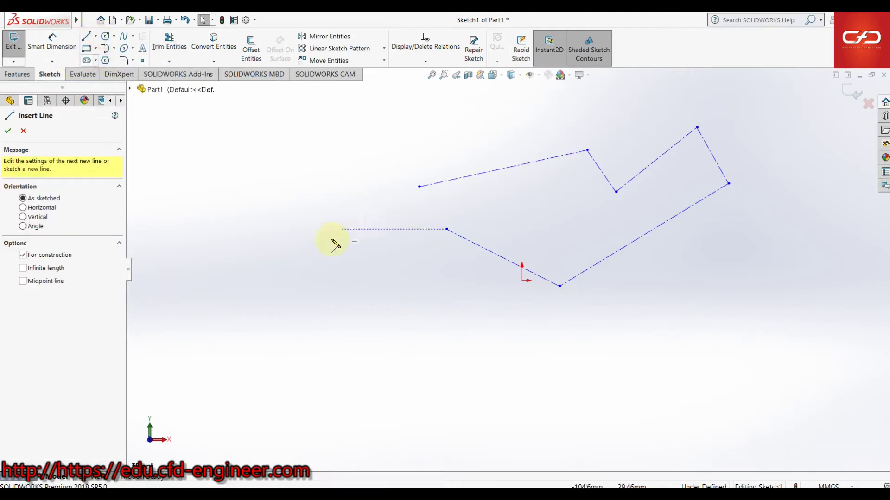
left_click(265, 291)
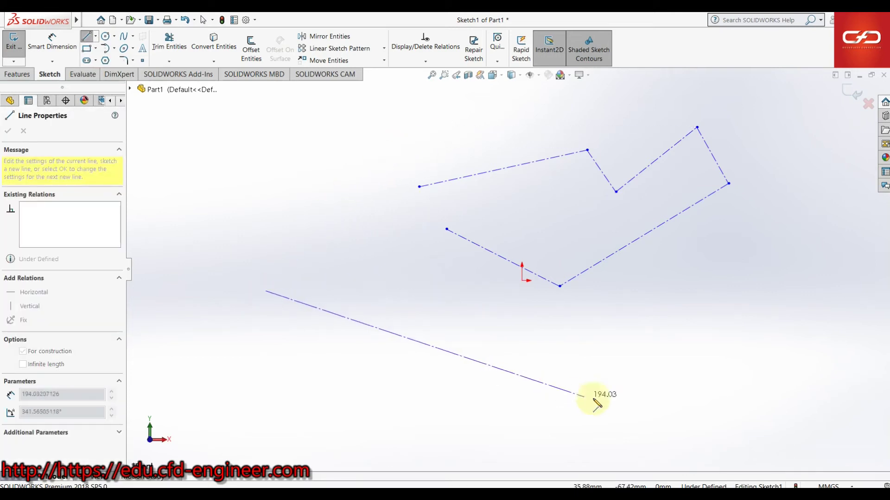
double_click(657, 375)
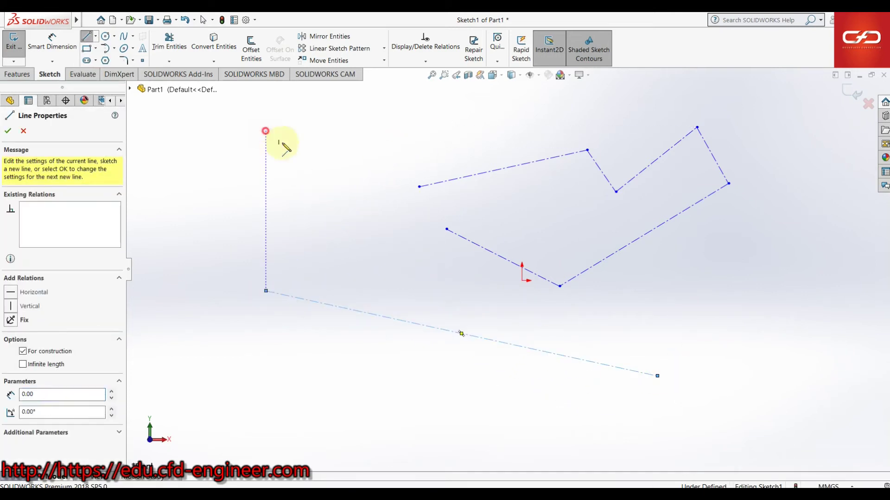
left_click(265, 131)
double_click(478, 291)
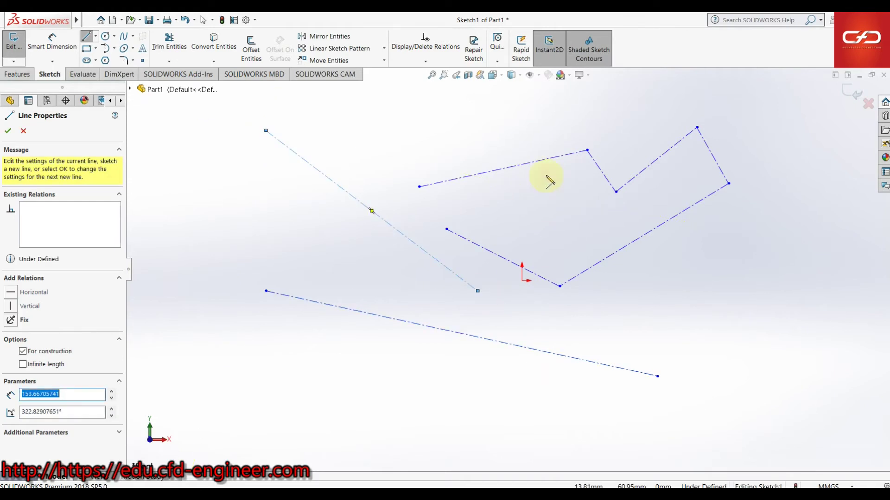
key("Escape")
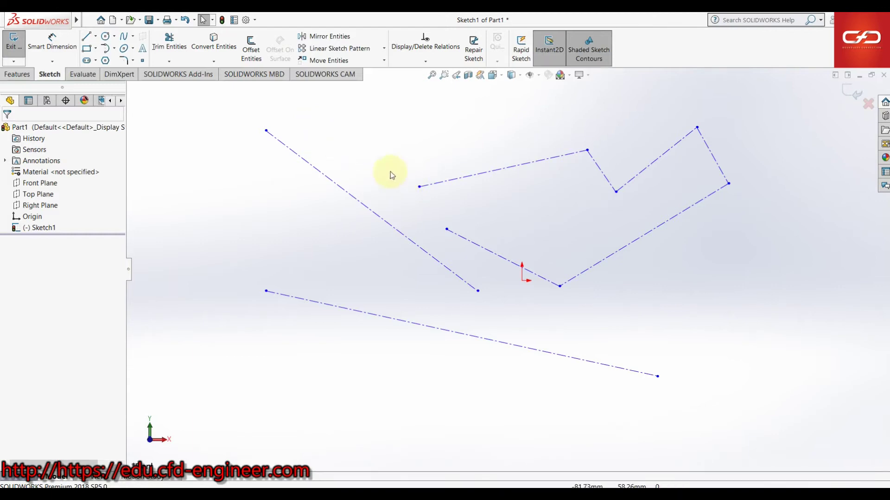
Select all the sketch lines and delete them
scroll(460, 195, "up", 2)
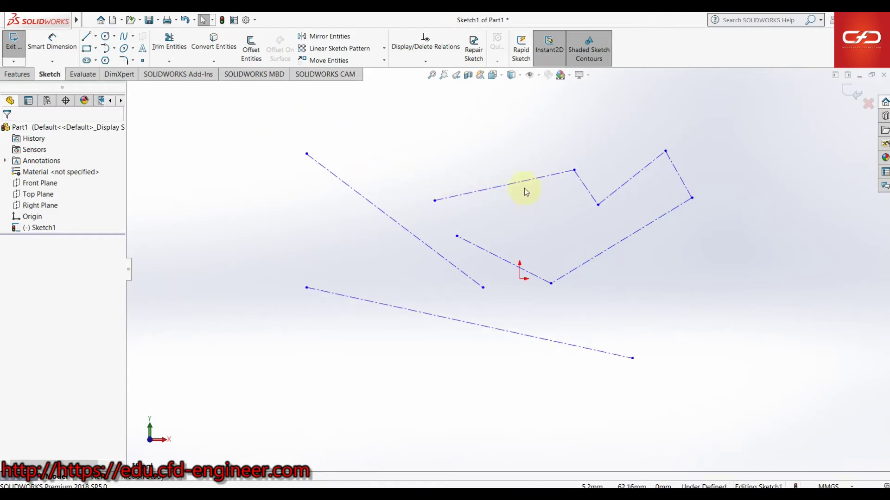
left_click_drag(235, 118, 742, 413)
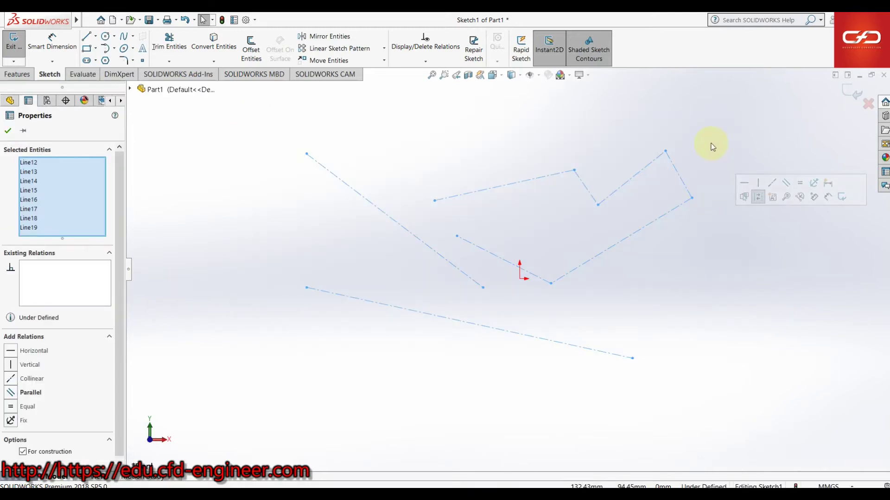
key("Delete")
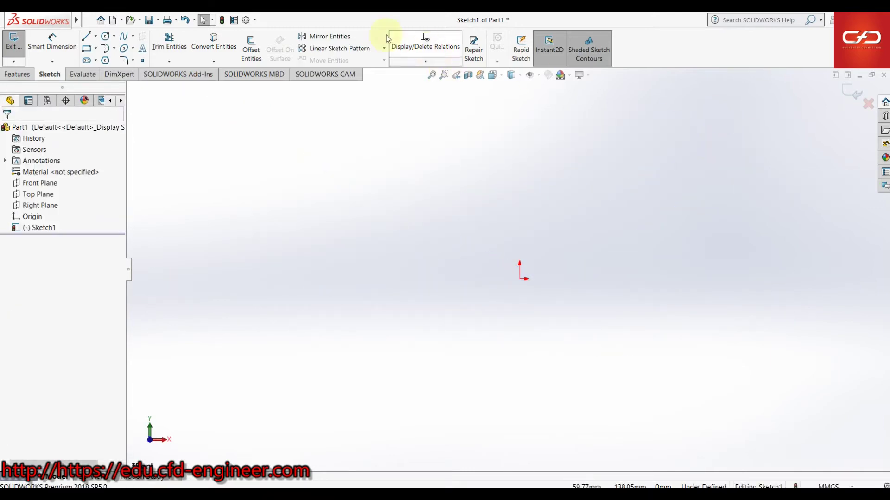
Draw two center circles side by side near the origin
left_click(104, 36)
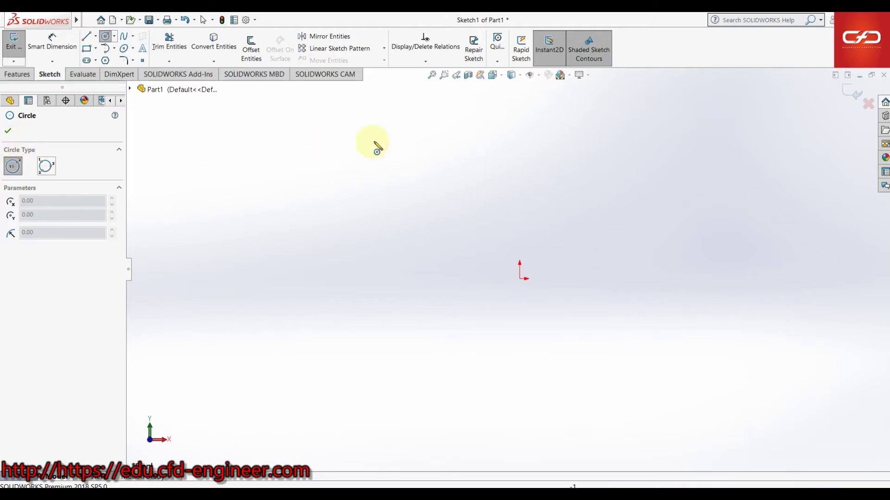
left_click(417, 224)
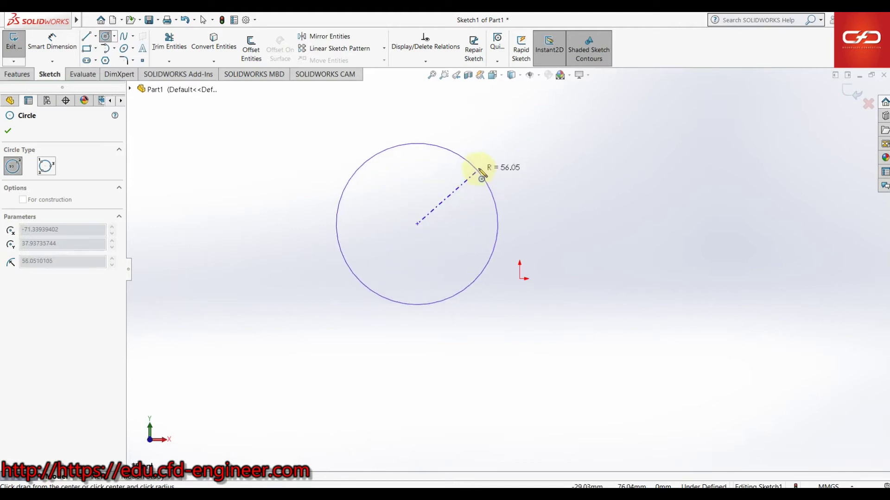
left_click(484, 156)
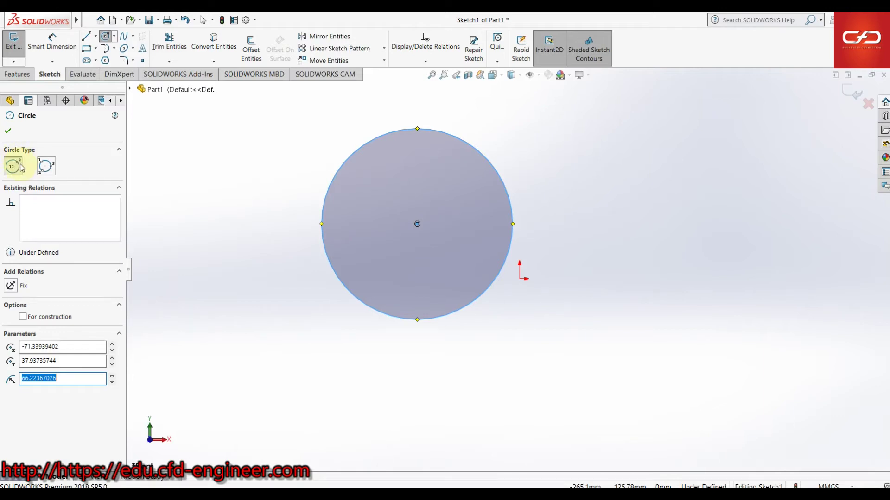
left_click(649, 236)
left_click(733, 142)
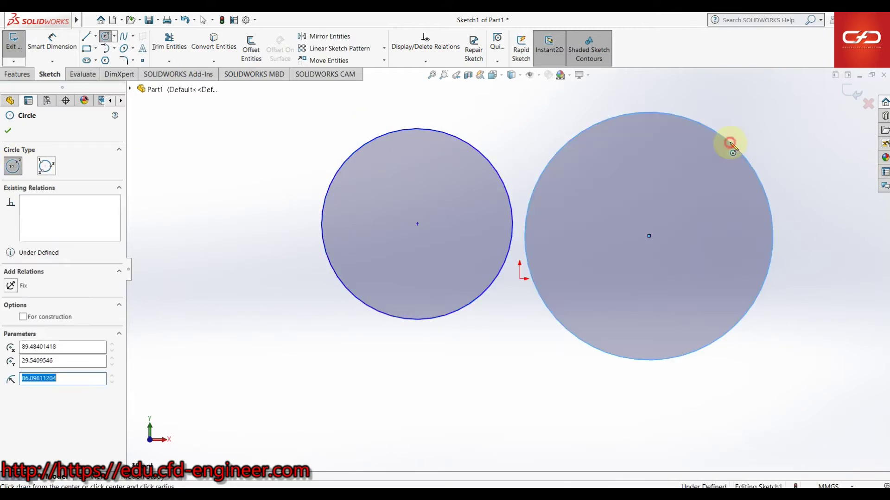
Add a larger three-point perimeter circle at the upper right
left_click(46, 167)
key("z")
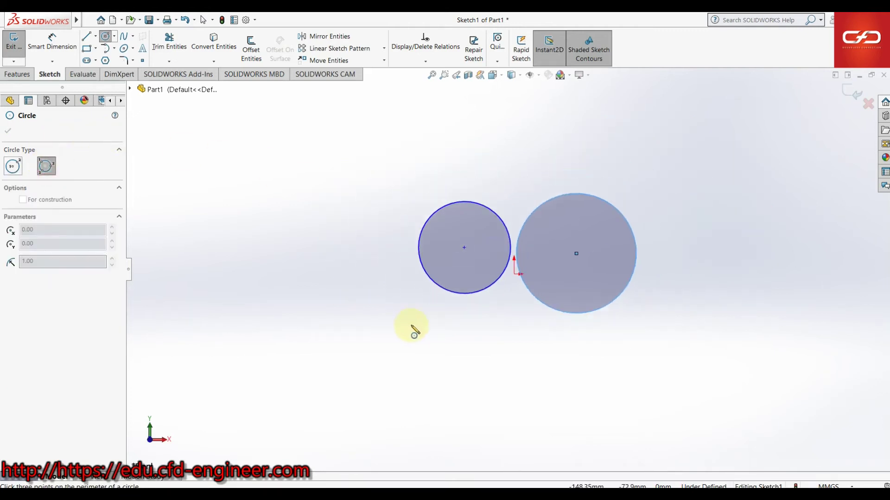
middle_click_drag(664, 175, 516, 274, "ctrl")
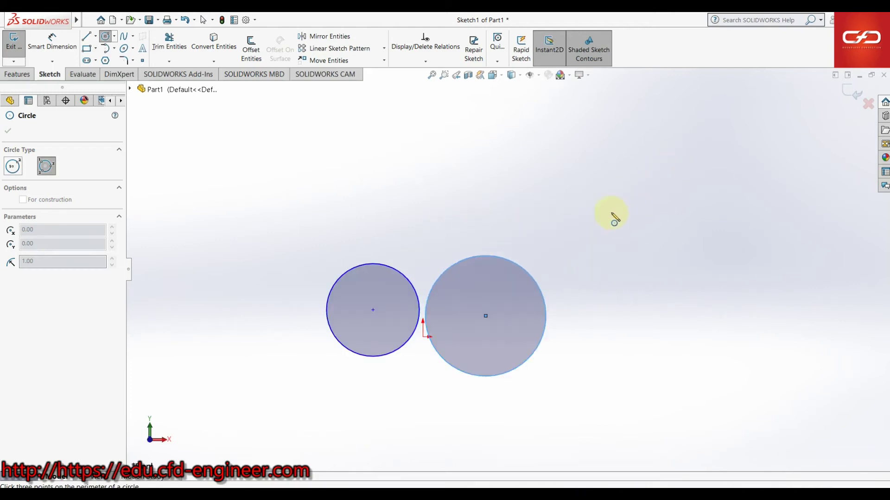
scroll(516, 273, "up", 2)
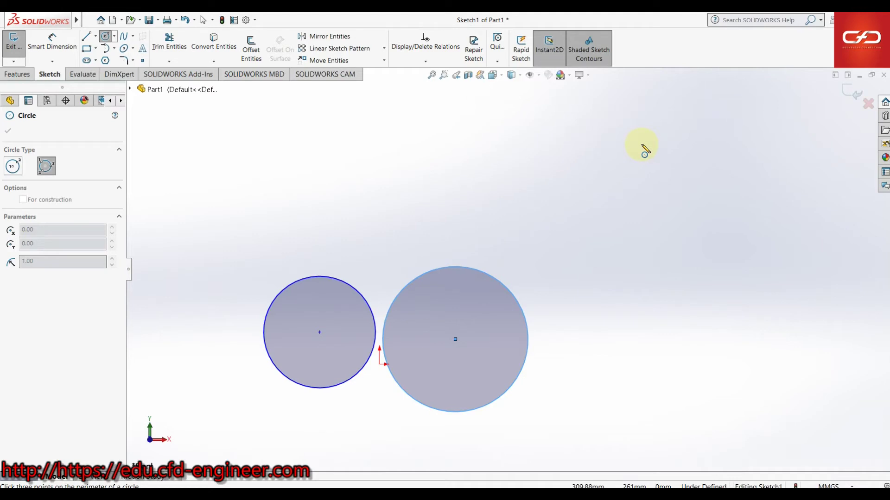
left_click(642, 145)
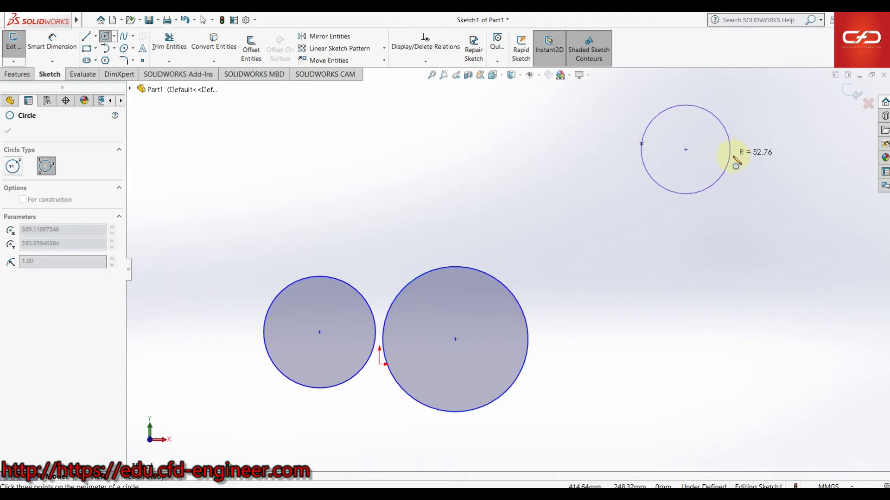
left_click(768, 195)
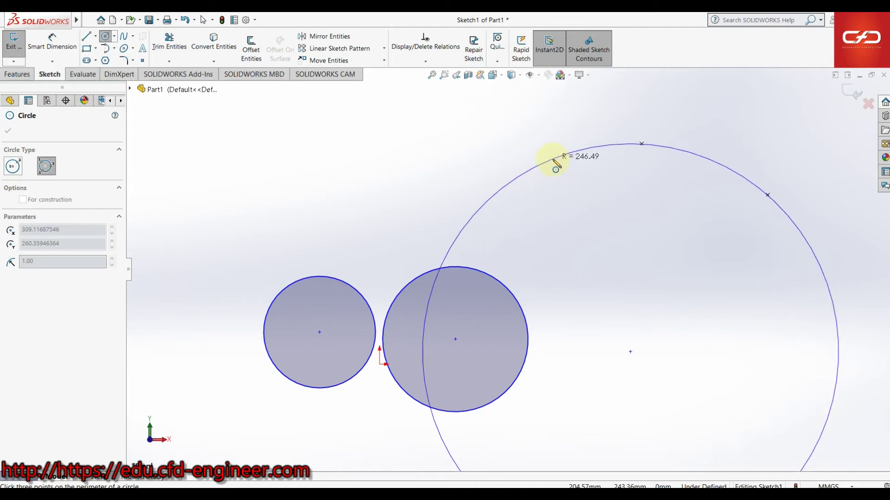
left_click(582, 213)
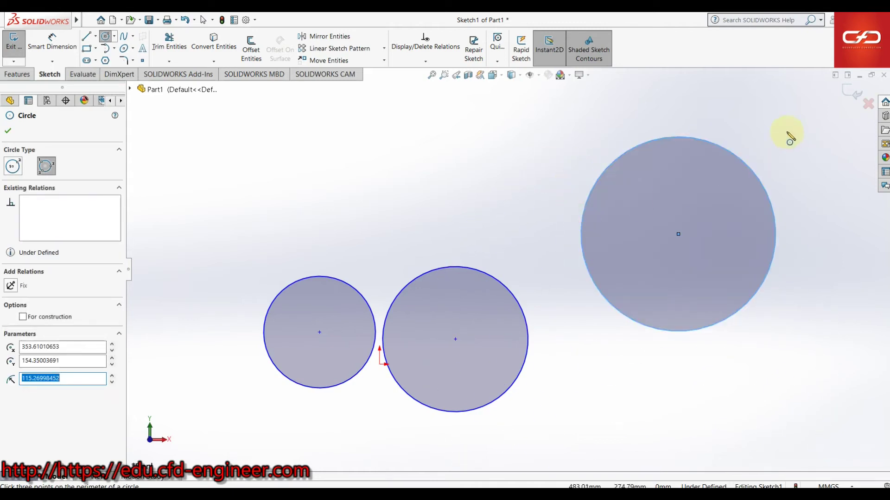
scroll(377, 212, "up", 2)
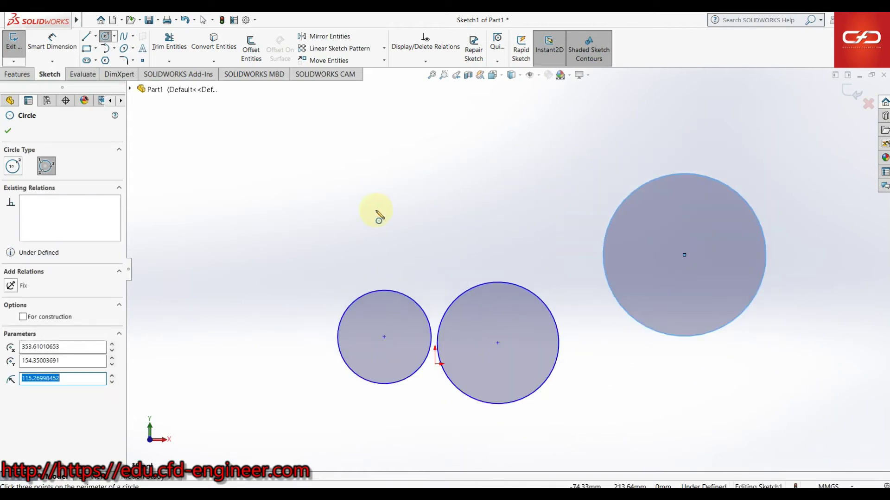
left_click(87, 37)
Sketch a closed triangle with three lines
left_click(391, 99)
left_click(328, 207)
left_click(508, 207)
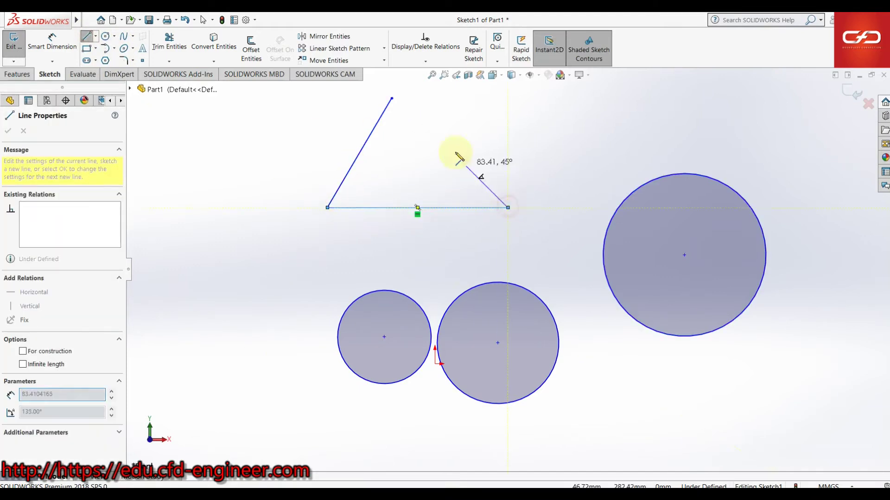
left_click(392, 98)
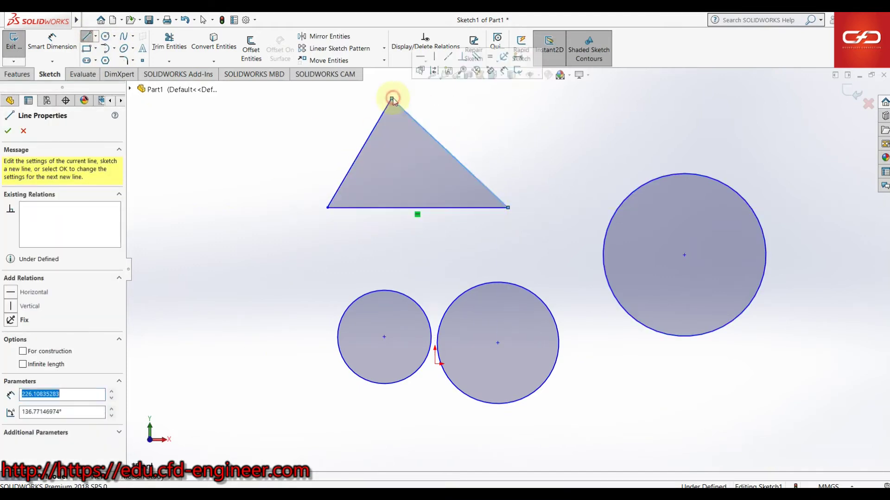
Draw a perimeter circle through the triangle's three corners, then delete everything in the sketch
left_click(106, 37)
left_click(46, 166)
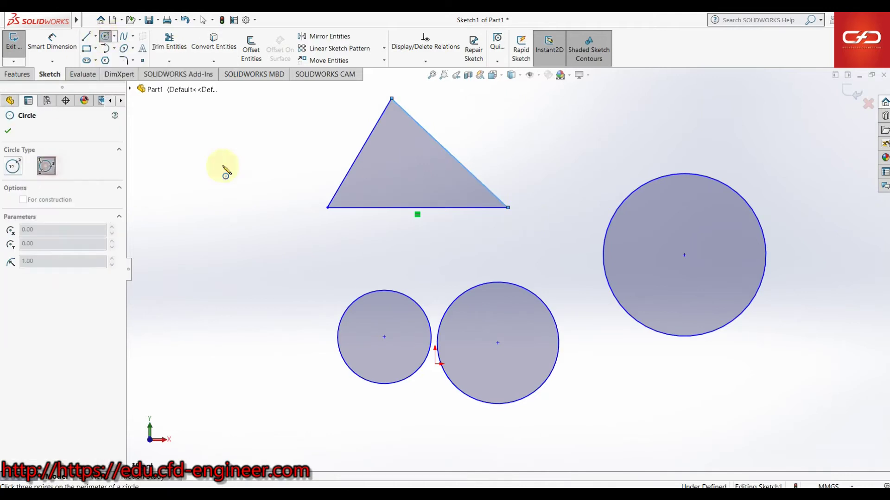
scroll(450, 168, "up", 1)
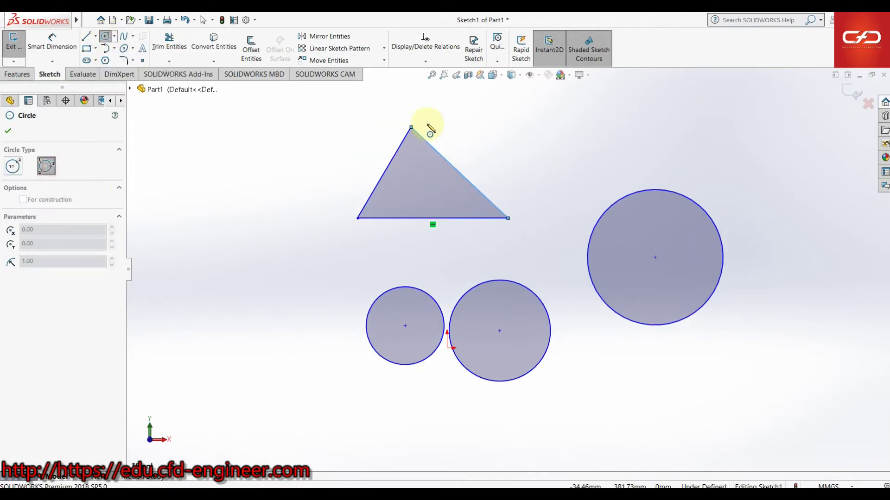
left_click(411, 127)
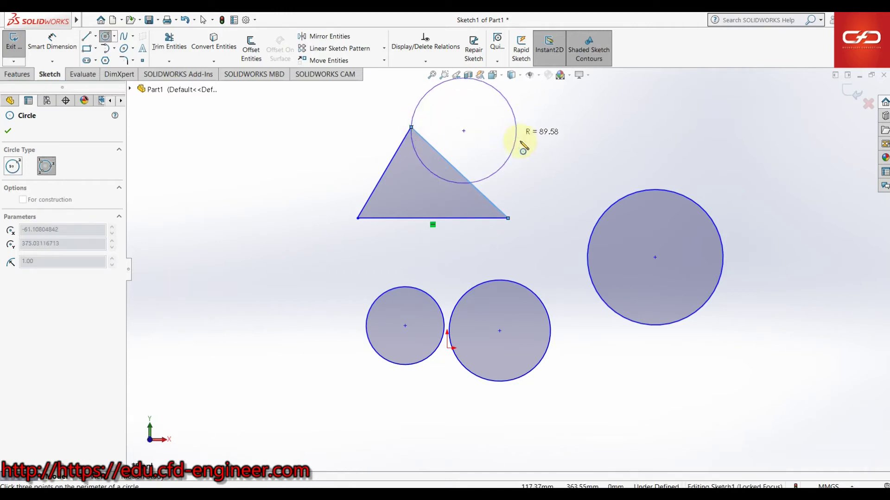
left_click(508, 218)
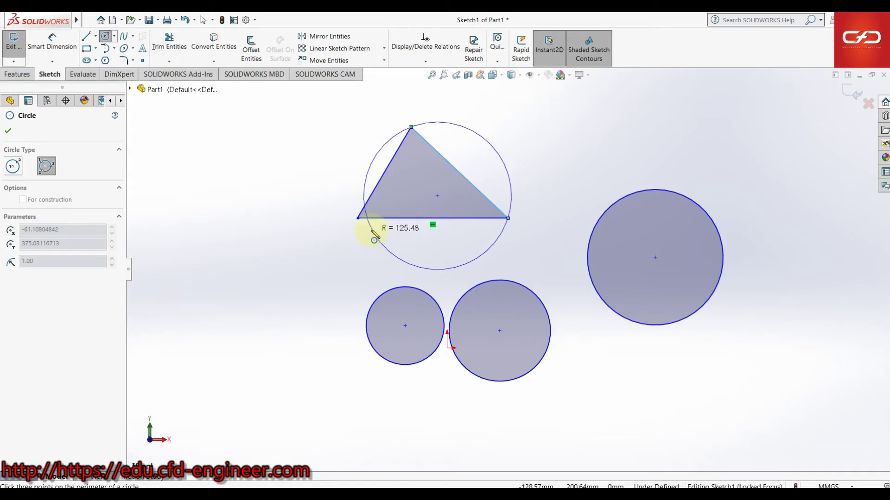
left_click(357, 218)
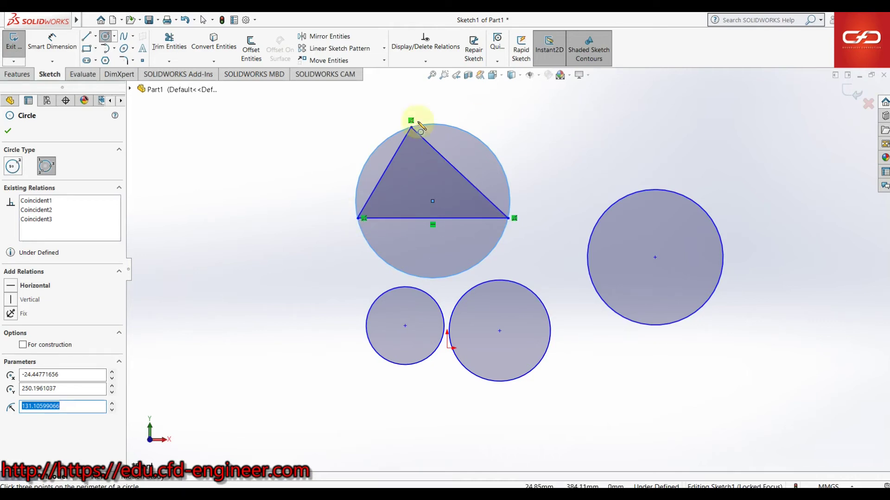
key("Escape")
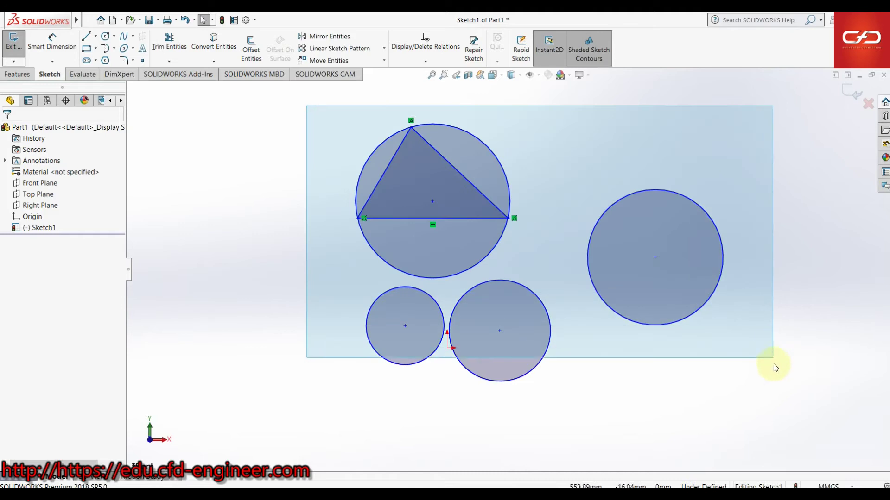
left_click_drag(306, 105, 776, 414)
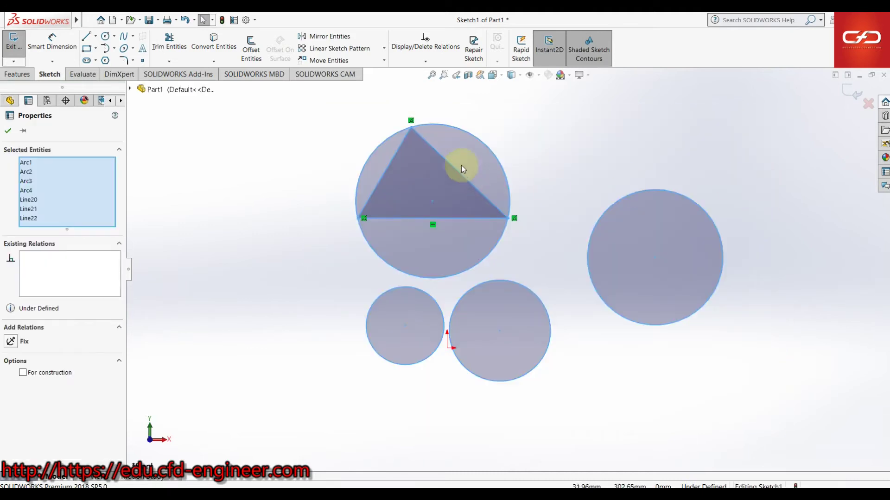
key("Delete")
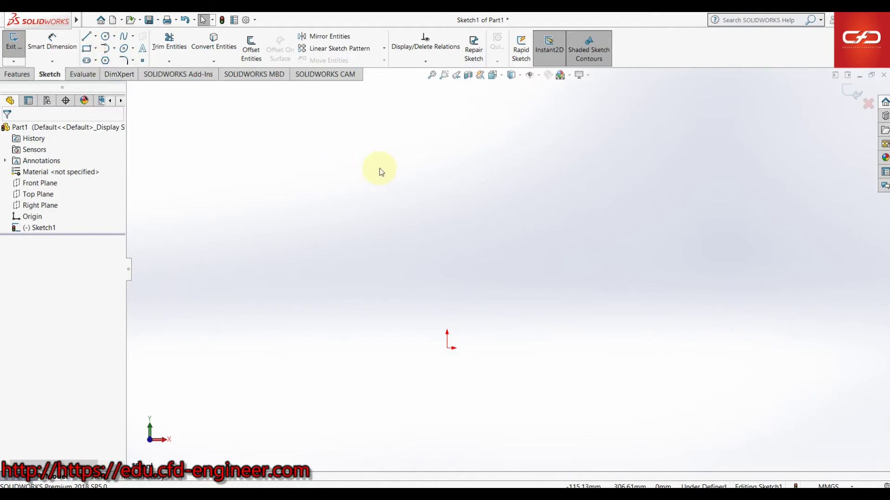
Draw two corner rectangles, a wide one near the origin and a taller one to its right
left_click(86, 49)
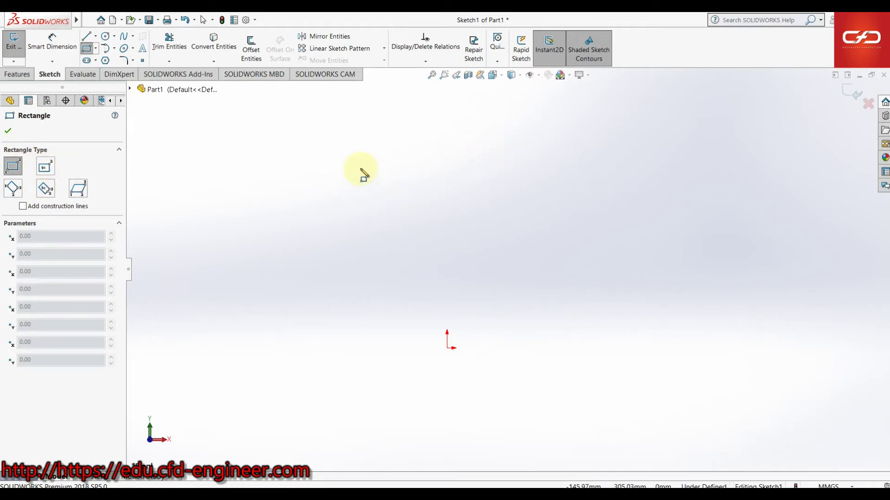
left_click(349, 203)
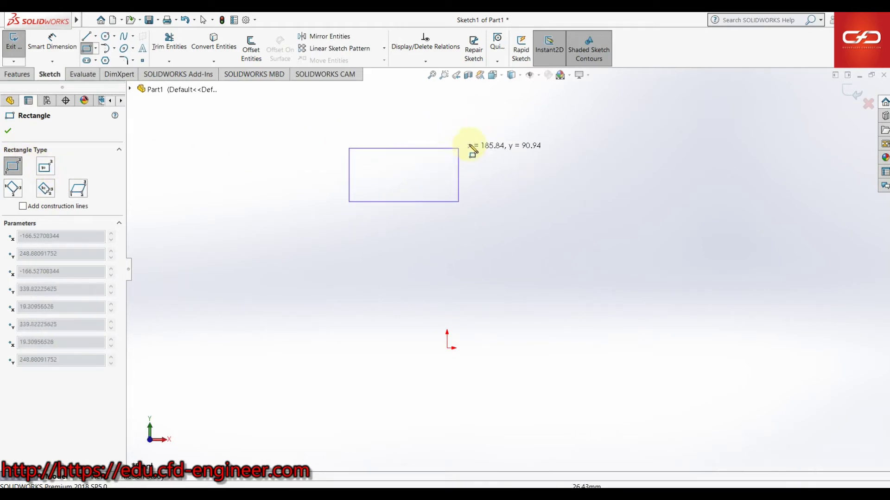
left_click(618, 293)
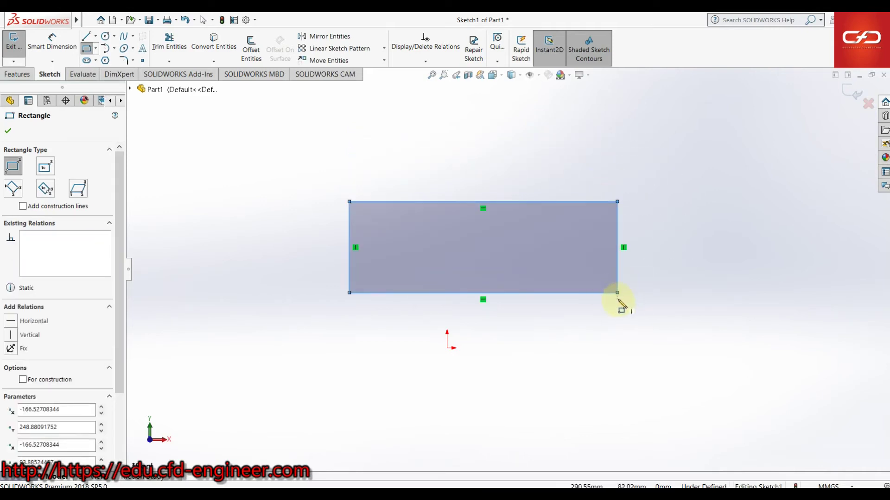
scroll(699, 251, "up", 3)
left_click(632, 178)
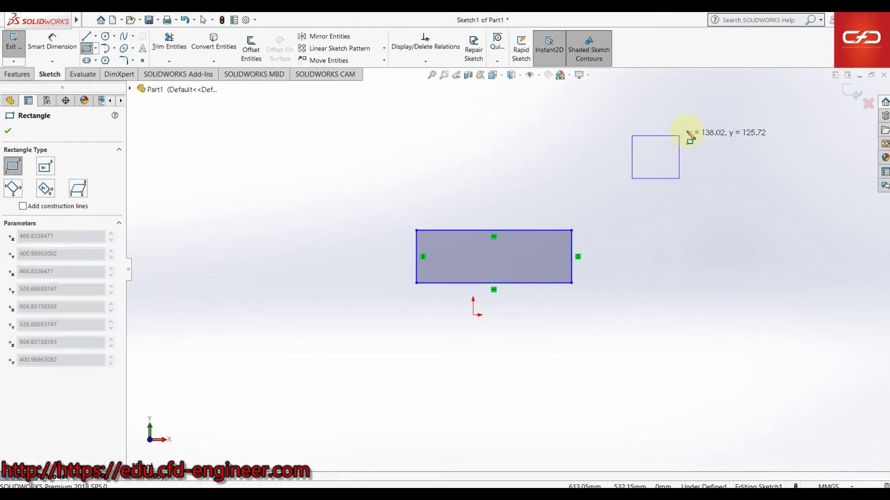
left_click(714, 289)
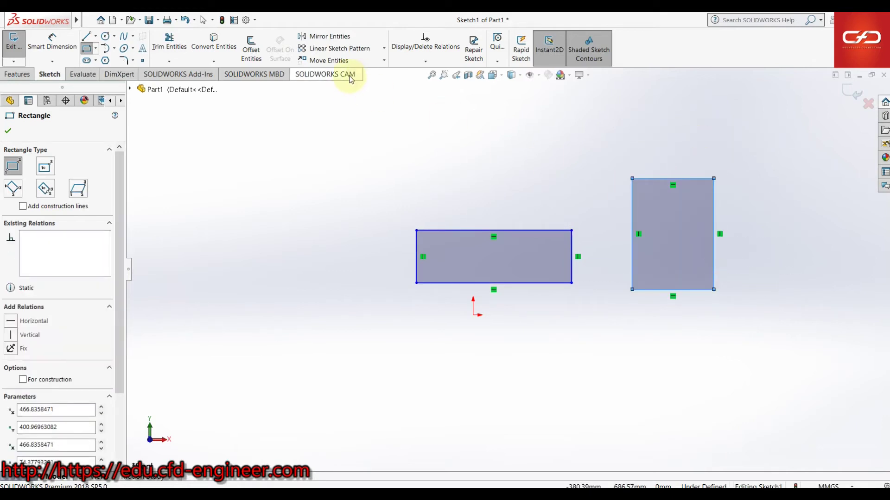
left_click(45, 166)
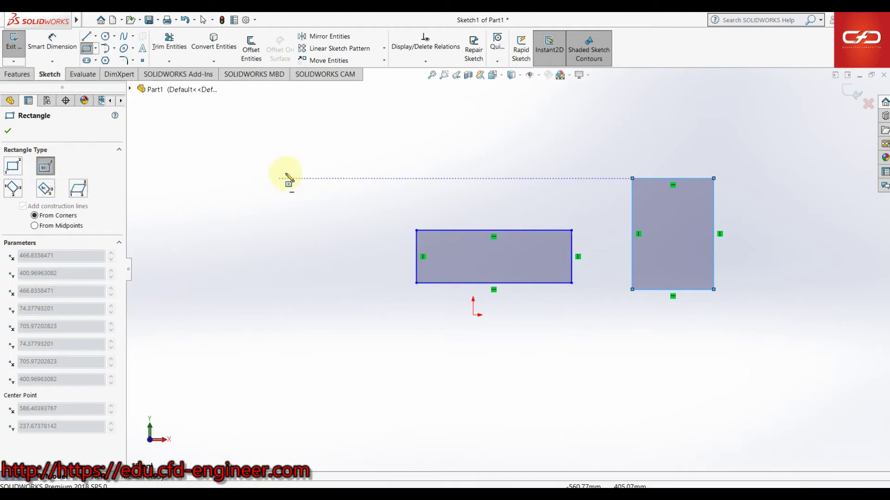
Draw a centre rectangle with construction diagonals at the upper left
left_click(269, 174)
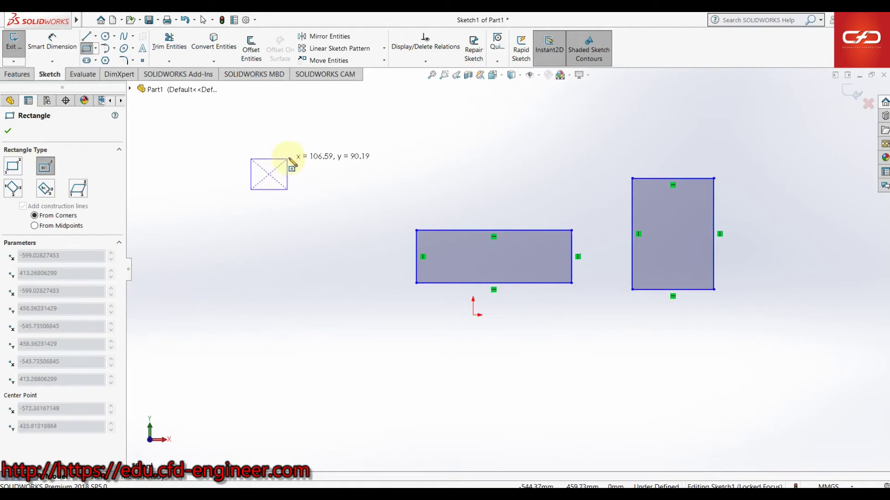
left_click(361, 138)
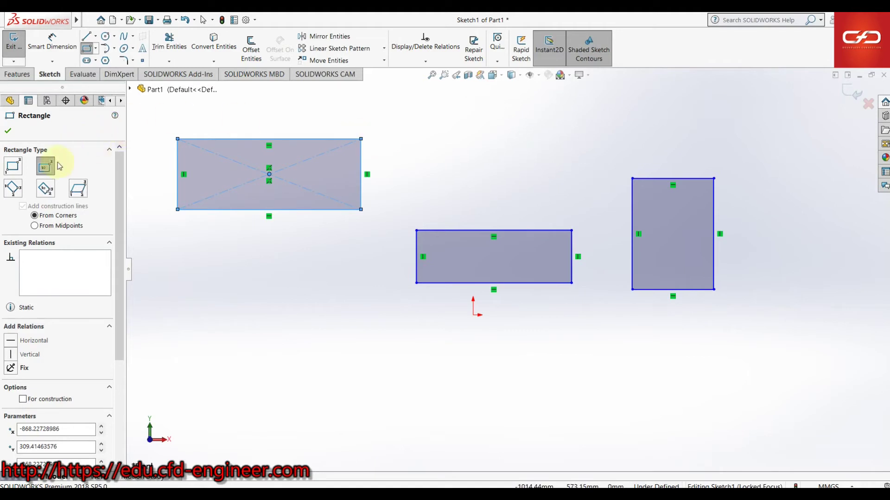
left_click(14, 189)
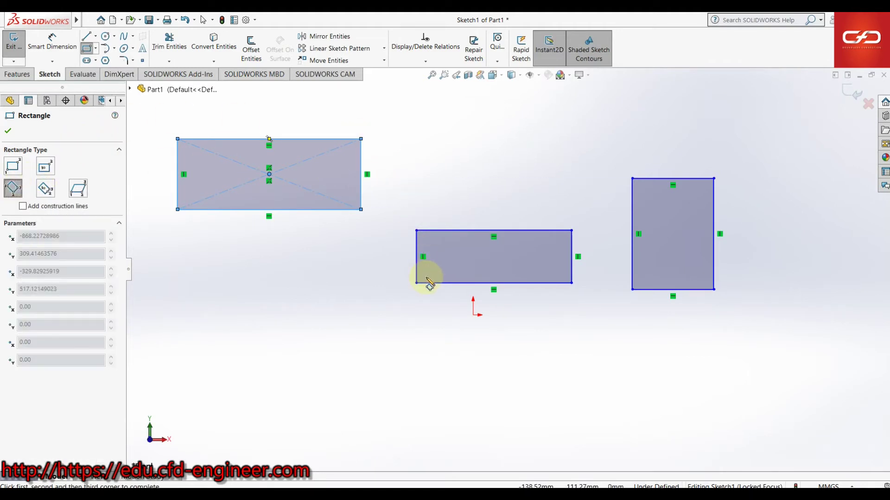
key("z")
key("z")
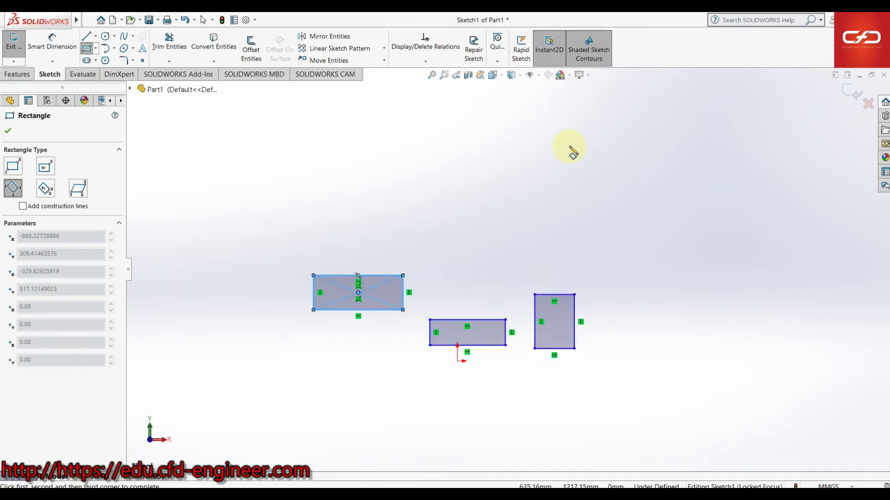
key("shift+z")
Draw a large three-point corner rectangle above the other rectangles
left_click(459, 142)
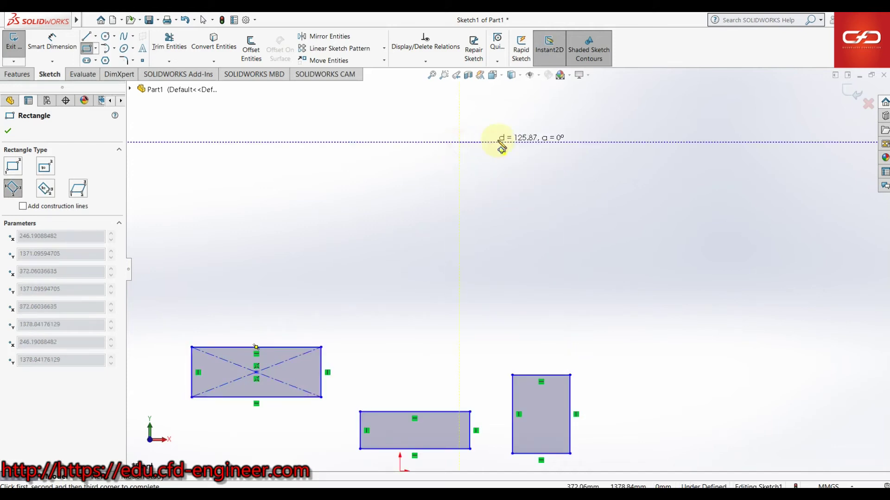
left_click(702, 143)
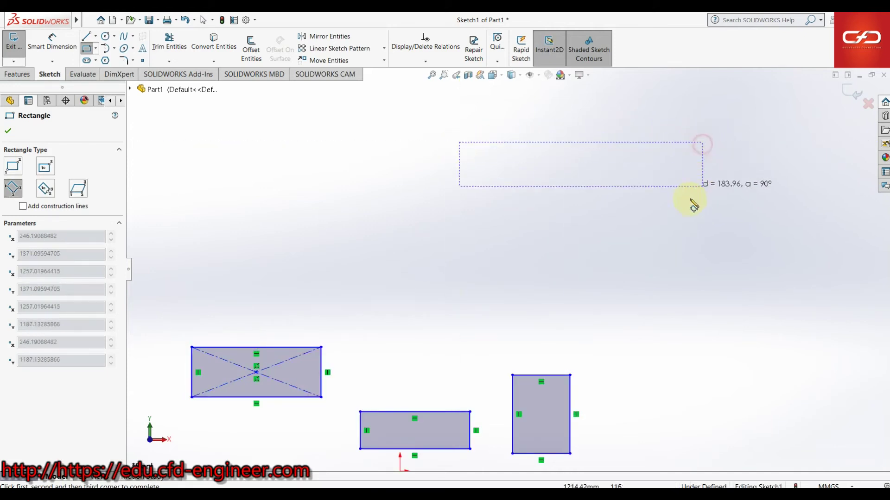
left_click(460, 293)
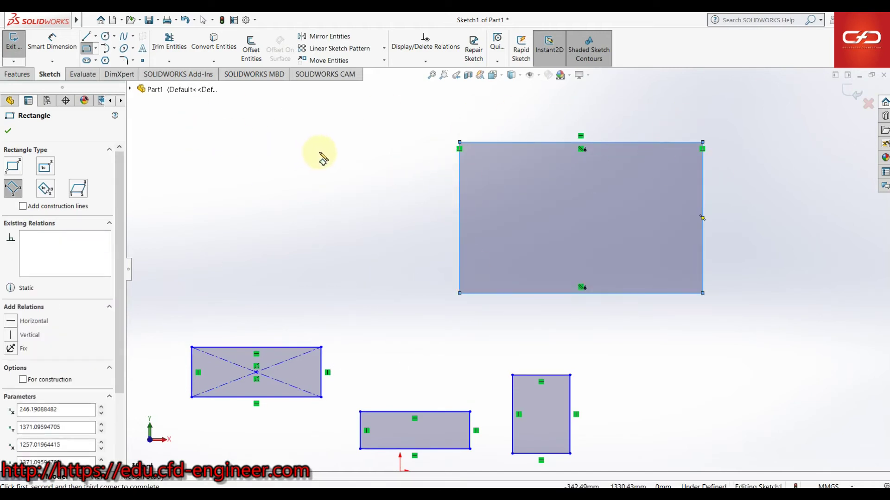
scroll(325, 255, "up", 1)
scroll(152, 252, "down", 1)
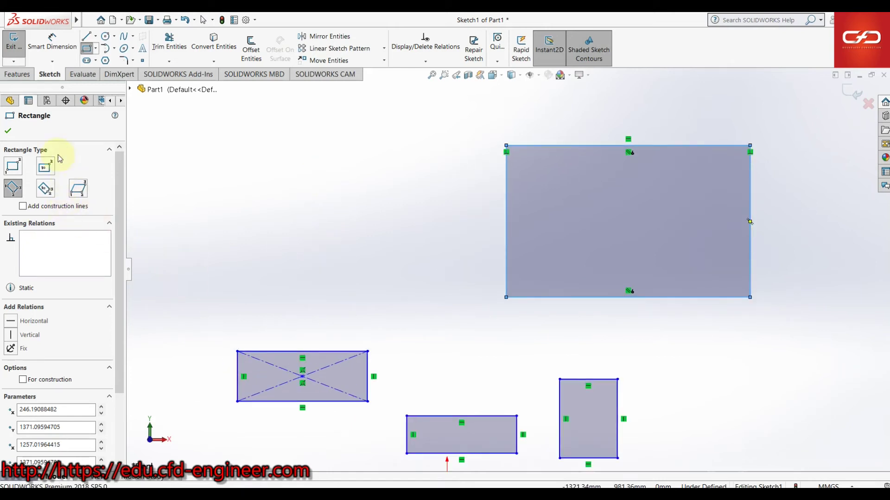
Draw a slightly tilted 3 Point Center Rectangle on the left
left_click(45, 189)
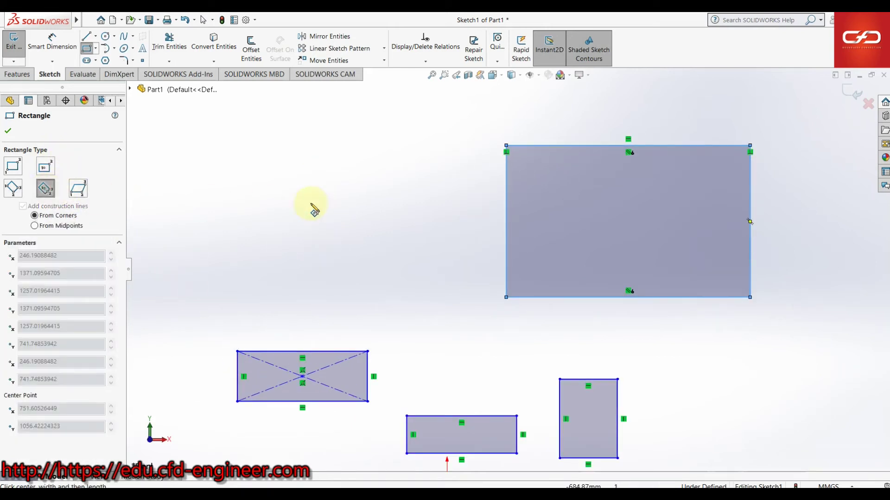
scroll(259, 194, "up", 1)
scroll(226, 205, "down", 1)
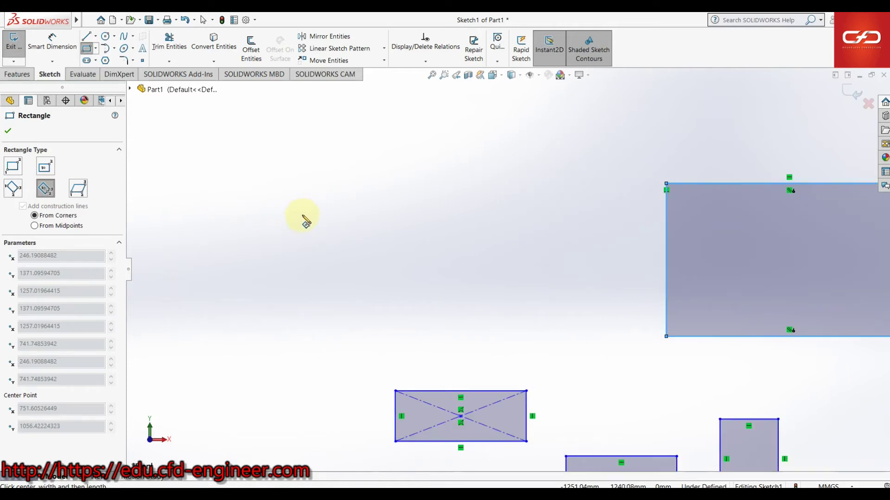
left_click(302, 209)
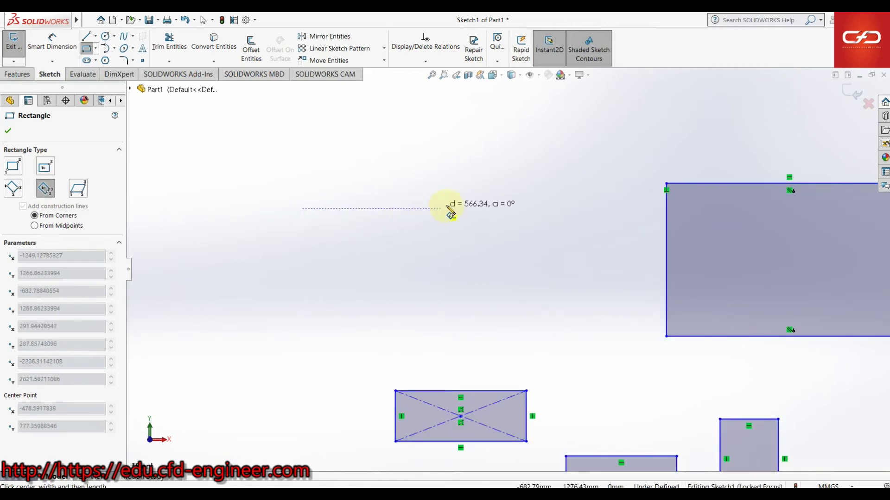
left_click(478, 204)
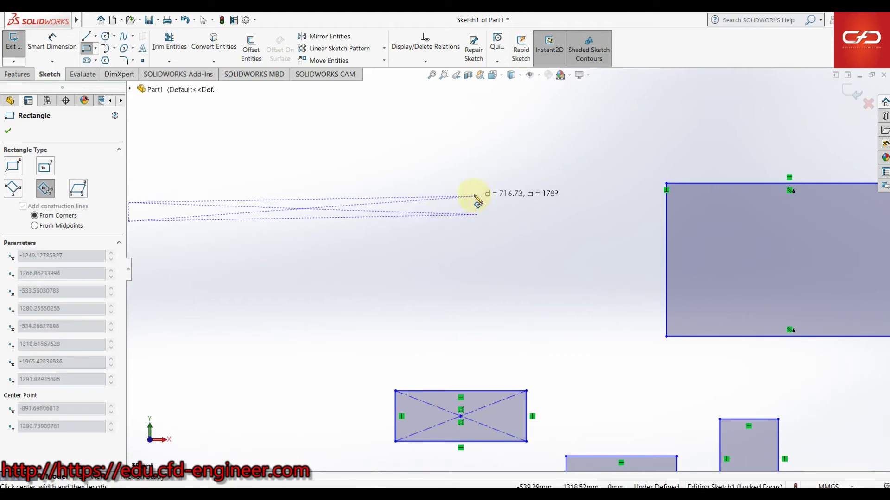
left_click(477, 132)
scroll(403, 229, "up", 2)
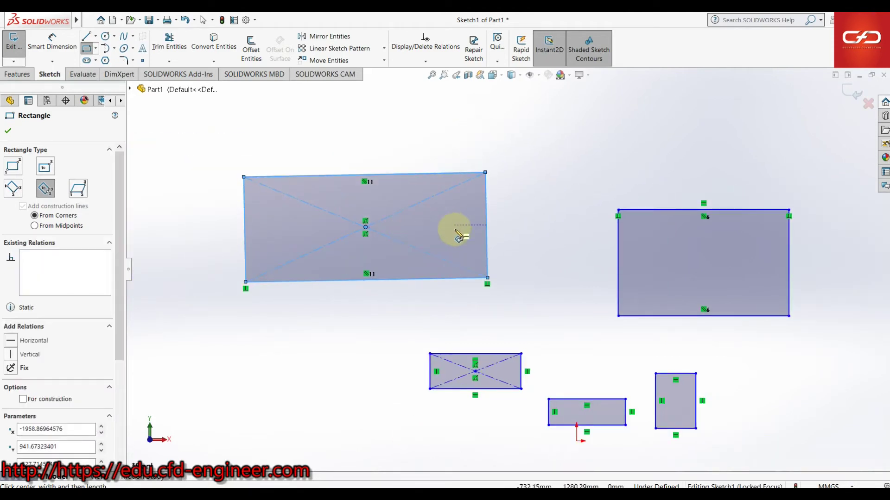
scroll(457, 235, "down", 1)
key("z")
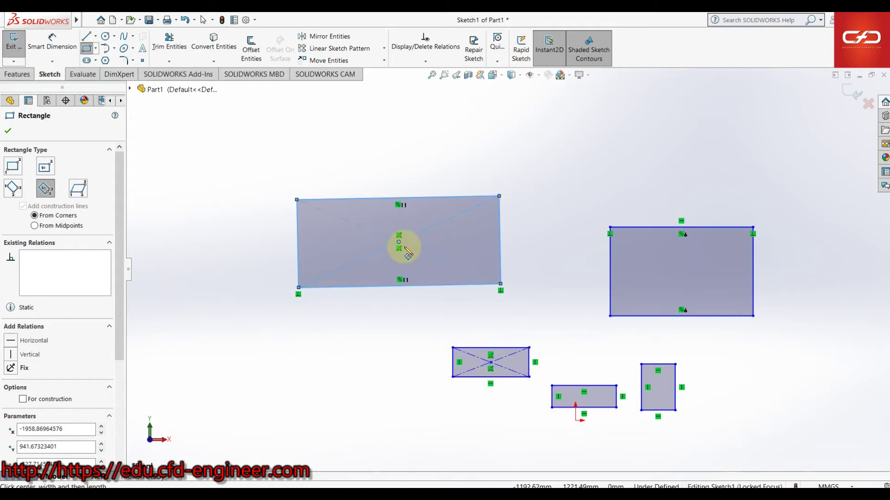
Box-select every rectangle in the sketch and delete them all
key("Escape")
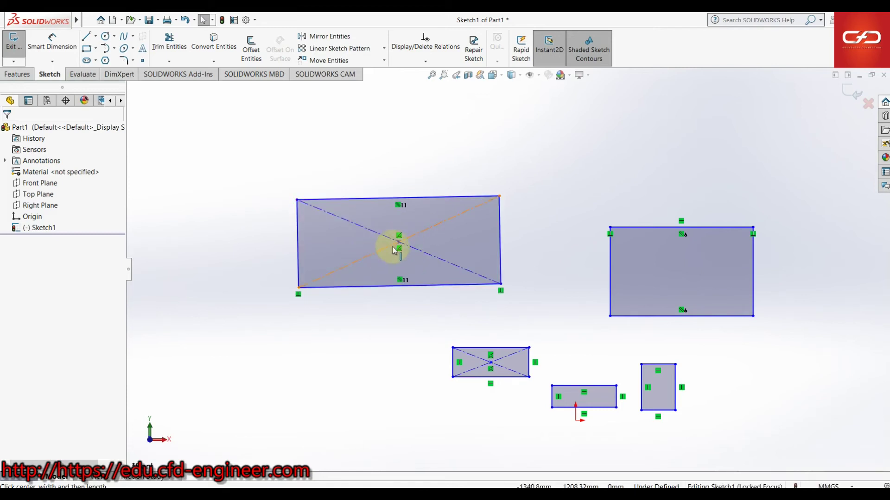
scroll(512, 377, "up", 2)
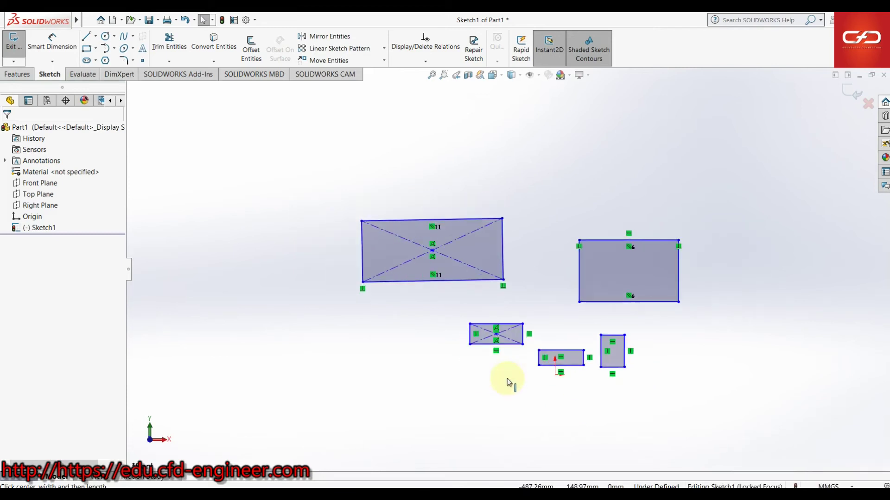
scroll(512, 383, "down", 5)
scroll(512, 263, "up", 3)
scroll(512, 264, "down", 1)
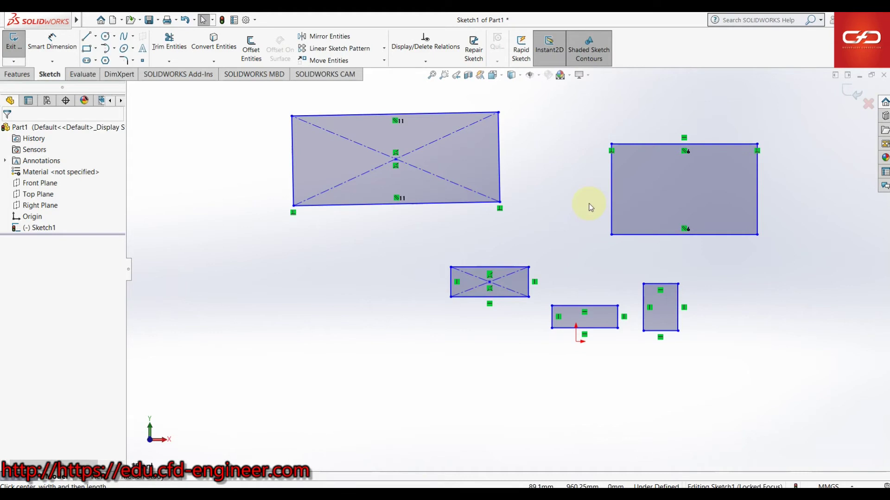
scroll(590, 204, "up", 1)
scroll(588, 202, "up", 1)
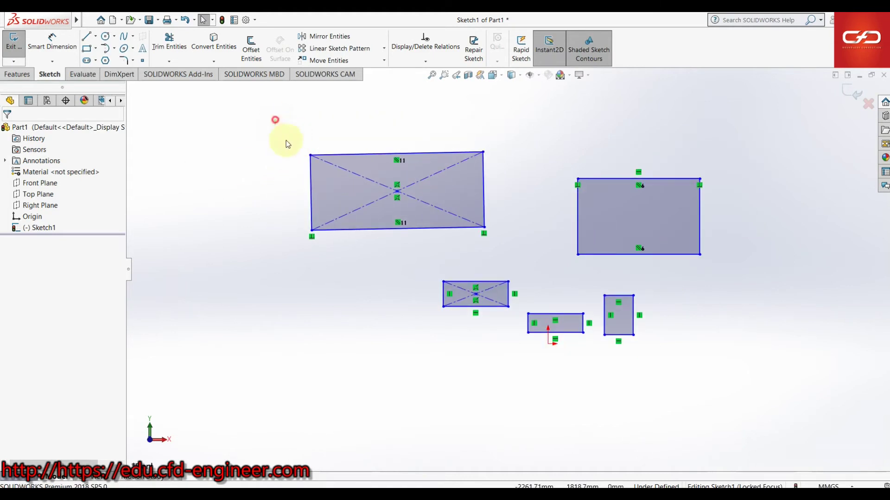
left_click_drag(276, 120, 746, 429)
key("Delete")
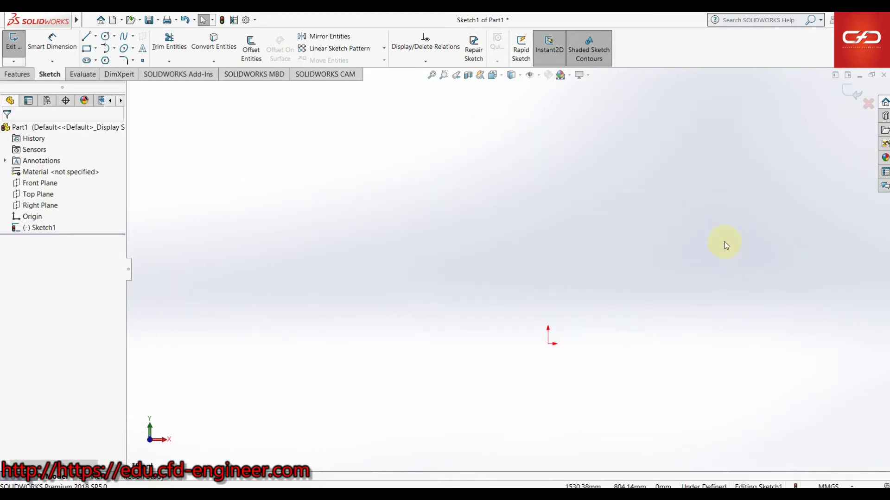
Draw two parallelograms, a wide one near the origin and a smaller one to the right
left_click(89, 49)
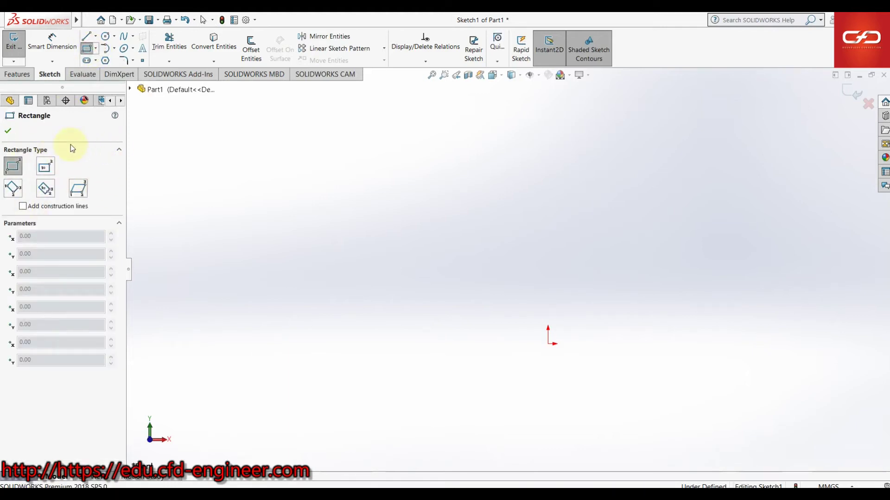
left_click(80, 191)
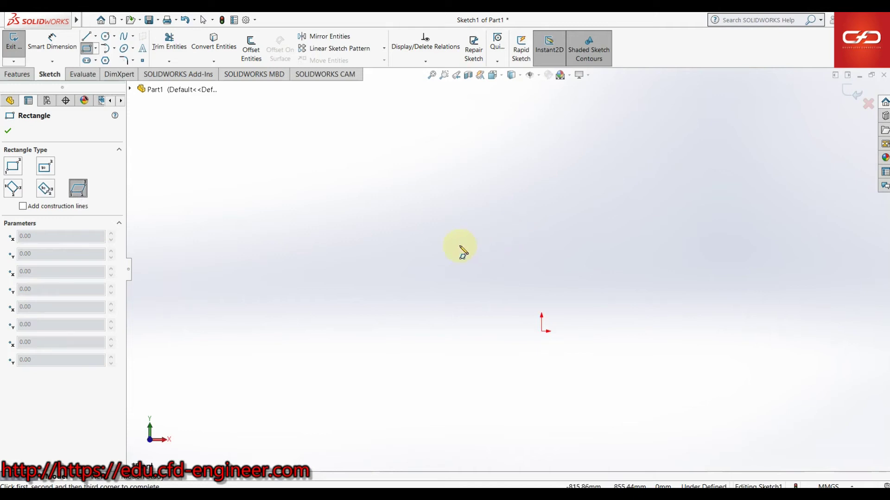
left_click(420, 273)
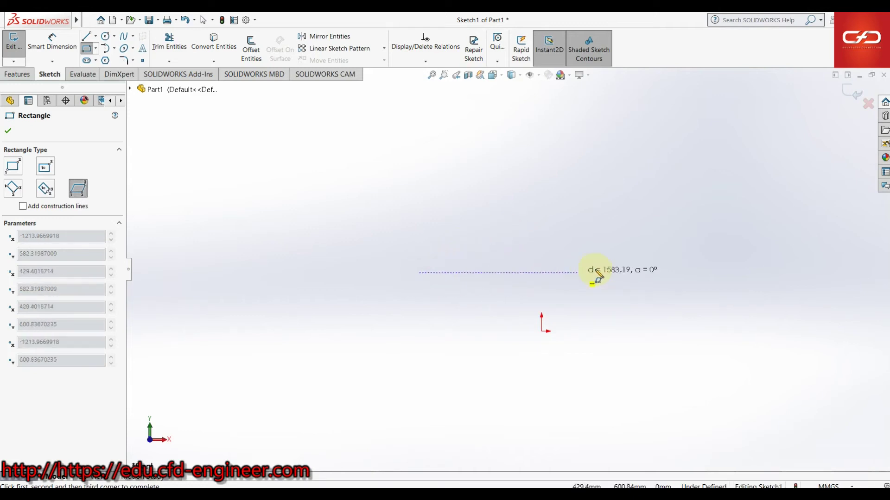
left_click(711, 268)
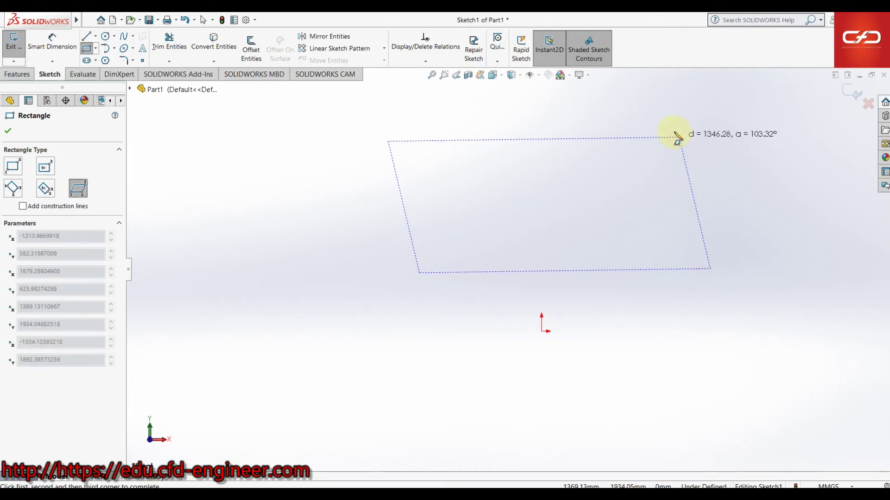
left_click(519, 124)
scroll(731, 282, "up", 3)
scroll(732, 281, "down", 1)
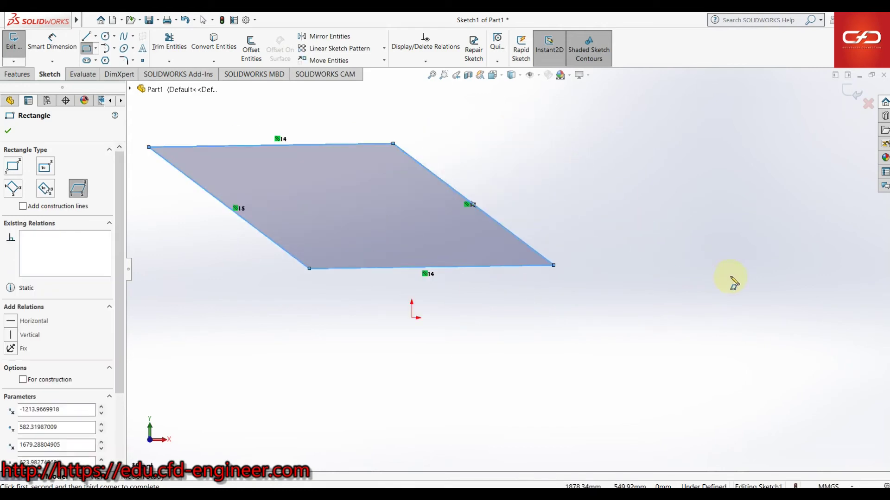
left_click(656, 245)
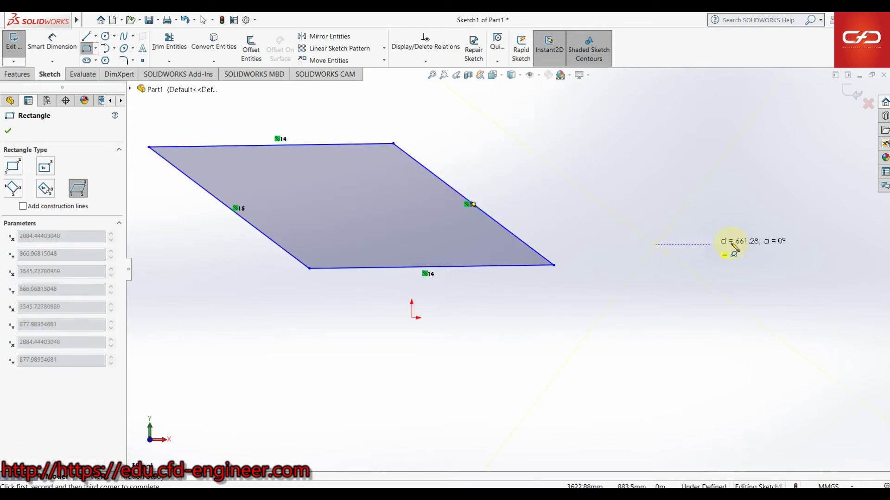
left_click(819, 245)
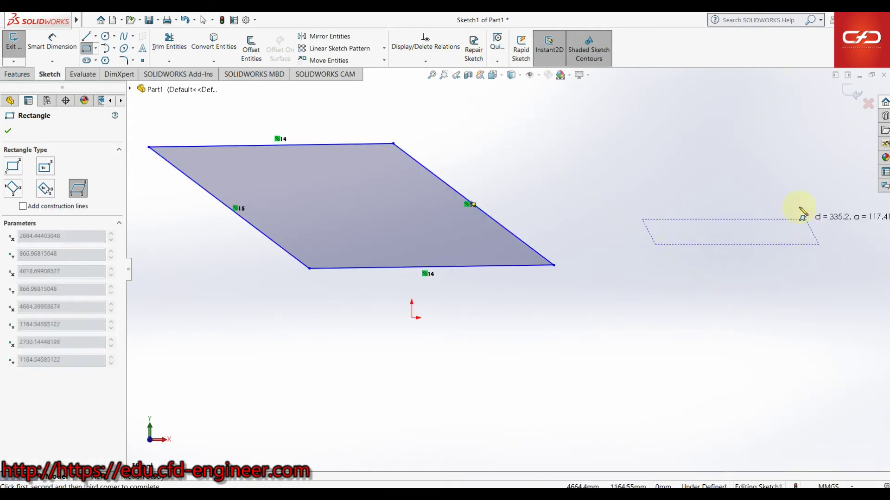
left_click(875, 130)
key("f")
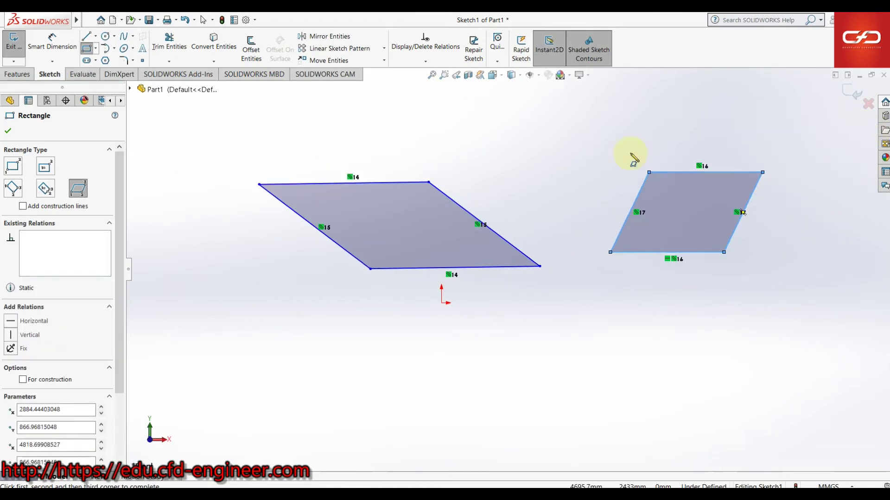
Delete both parallelograms, leaving the sketch empty
key("Escape")
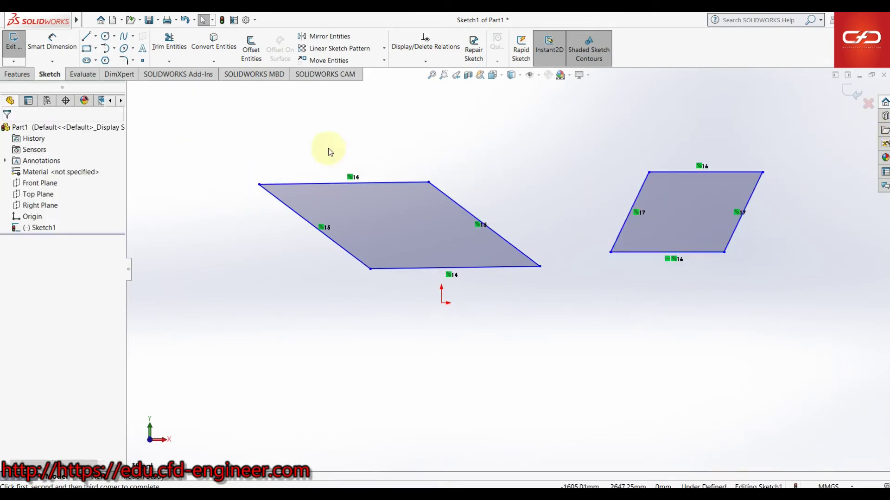
left_click_drag(209, 110, 827, 378)
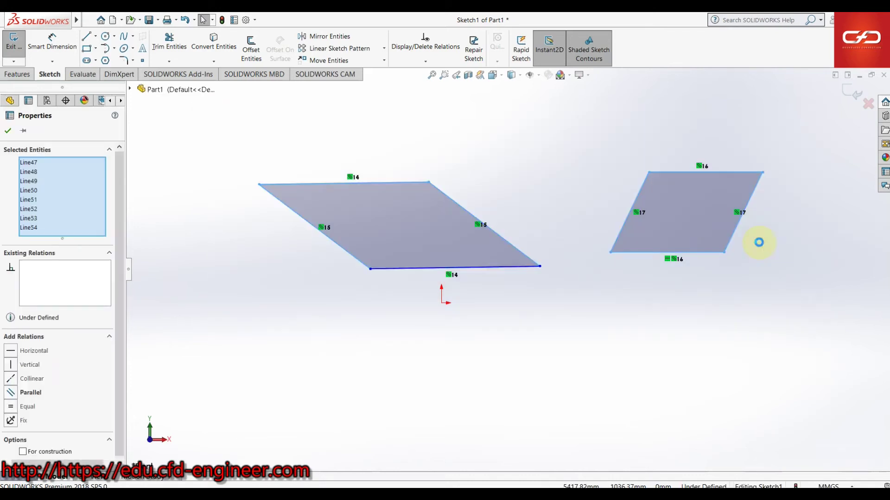
key("Delete")
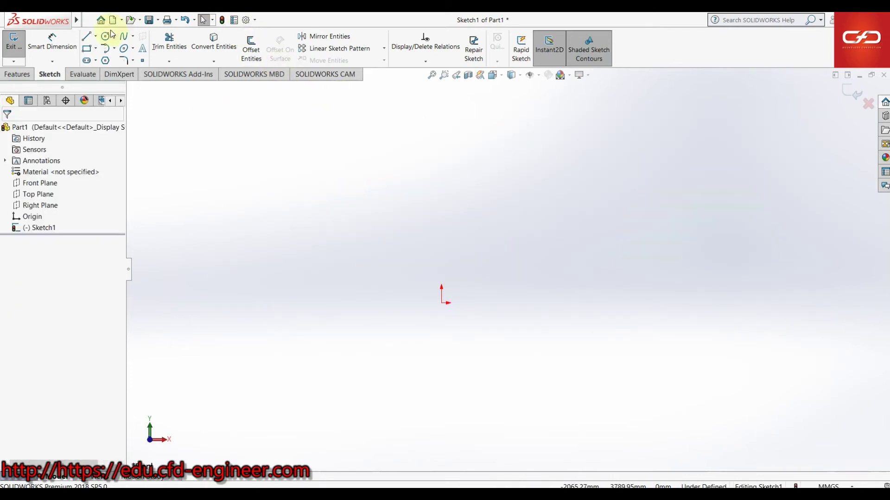
Draw two centre-point arcs above the origin, one right of it and one left of it
left_click(108, 48)
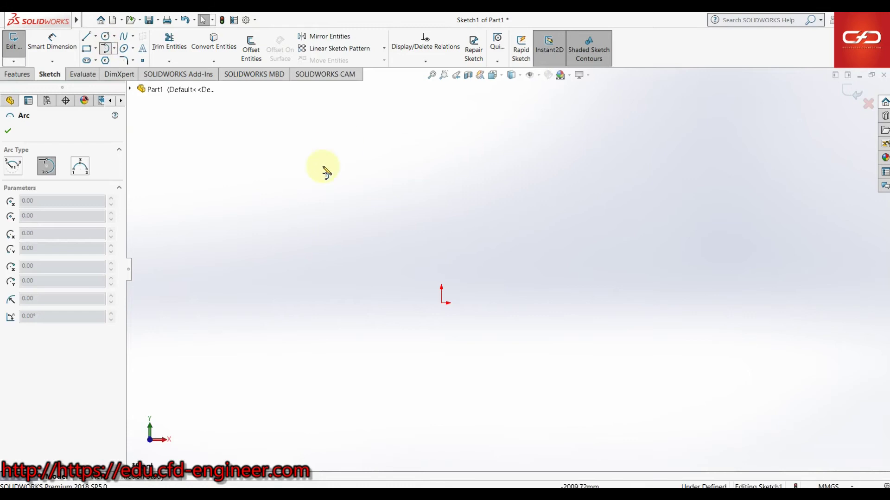
left_click(13, 167)
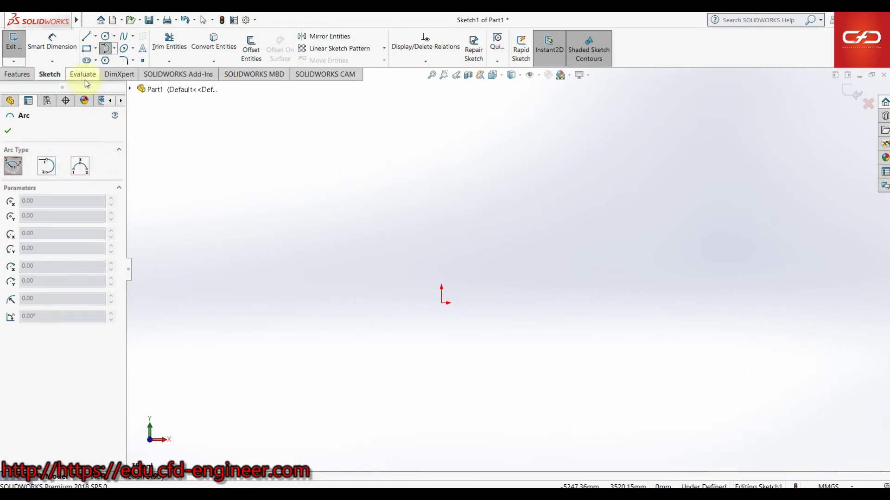
left_click(544, 267)
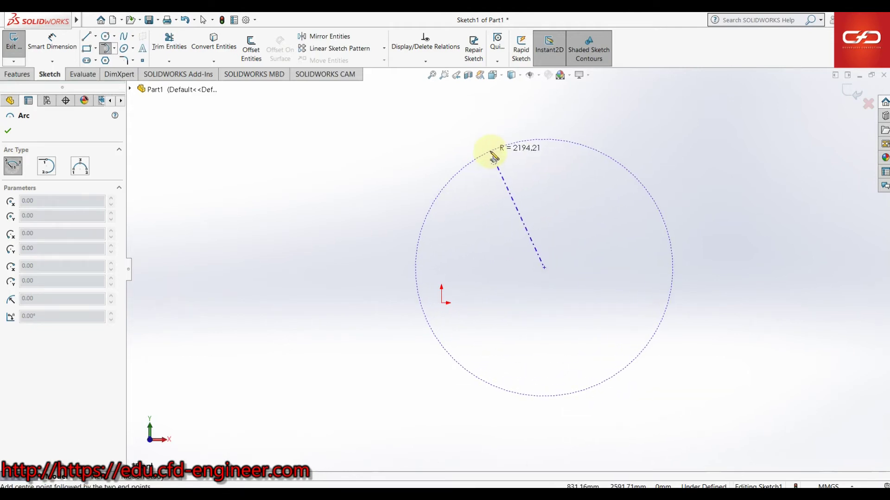
left_click(490, 152)
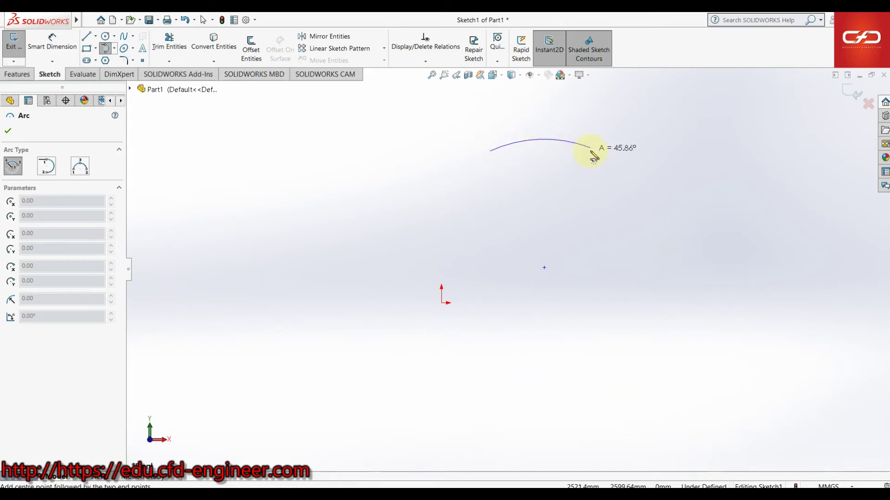
left_click(615, 160)
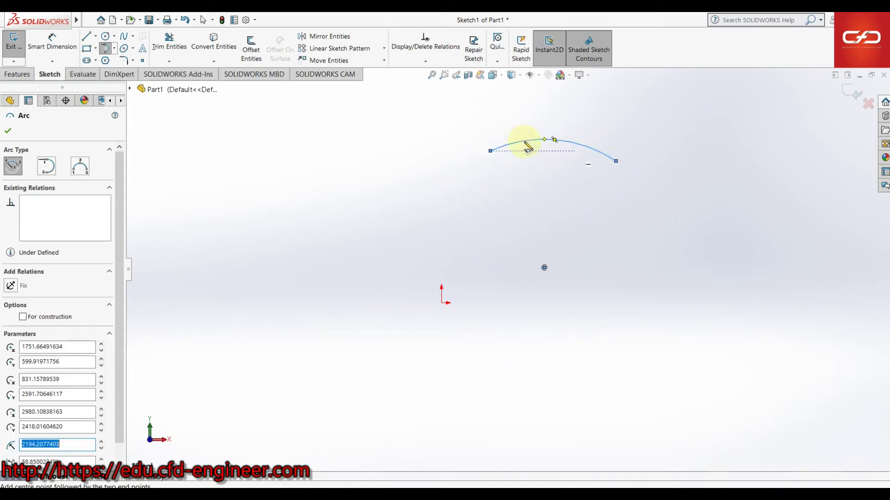
left_click(338, 271)
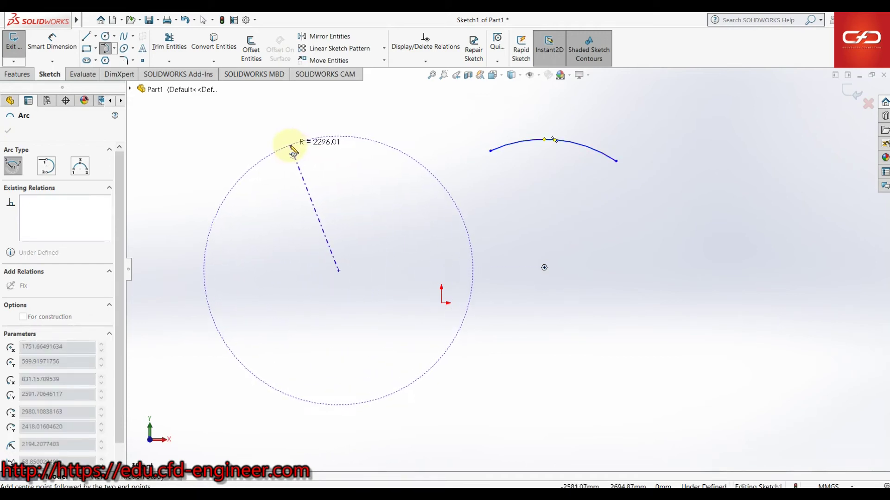
left_click(291, 146)
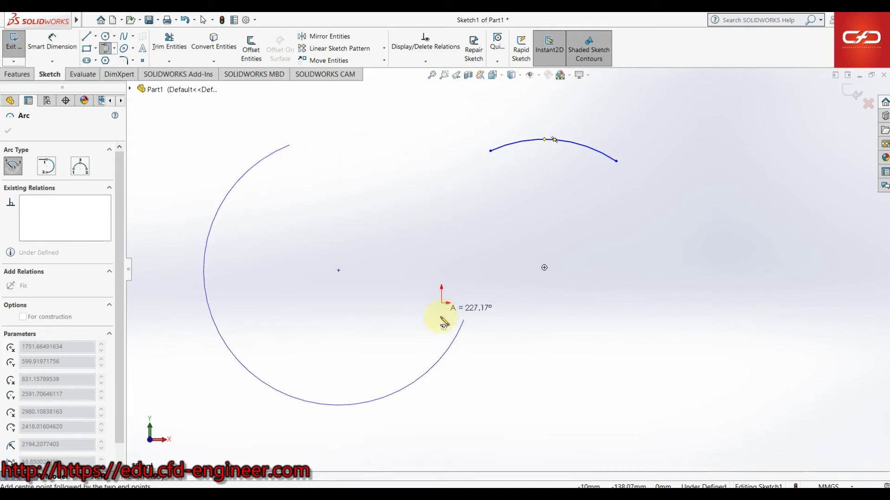
left_click(215, 232)
scroll(412, 244, "up", 2)
scroll(509, 217, "up", 1)
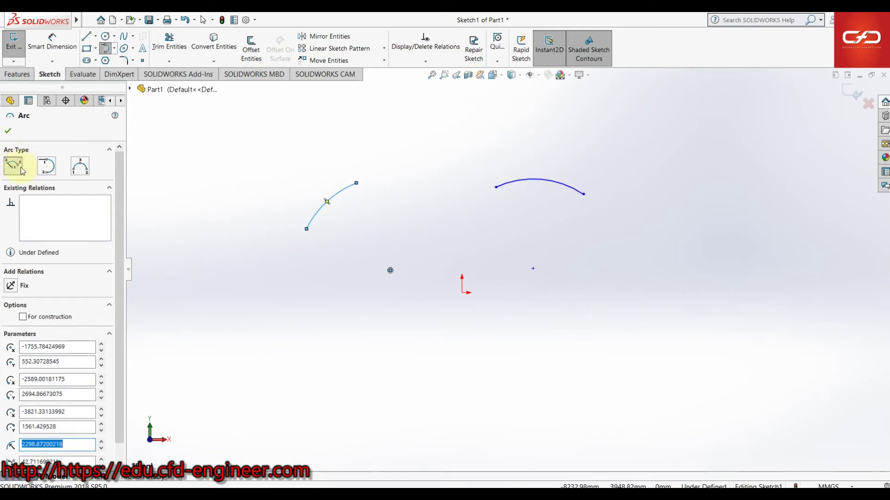
Draw a diagonal line running from the upper right down to the lower right
left_click(86, 36)
scroll(648, 222, "up", 2)
scroll(698, 198, "down", 2)
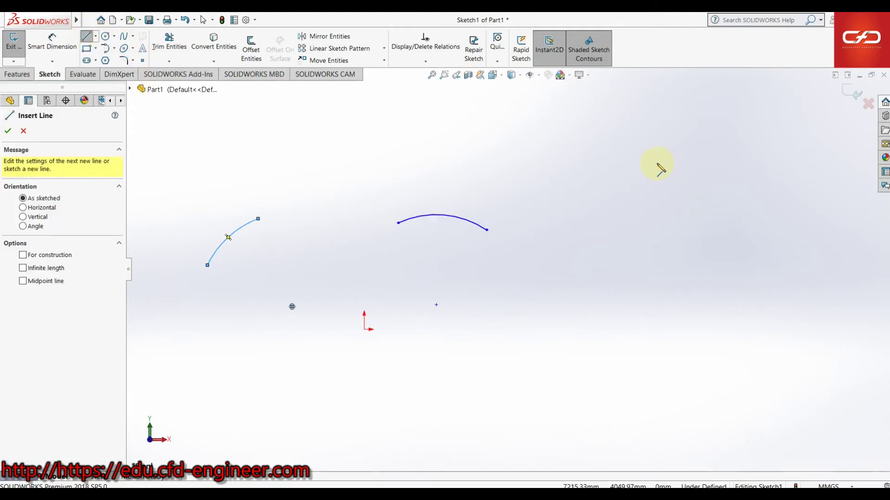
left_click(582, 136)
left_click(727, 277)
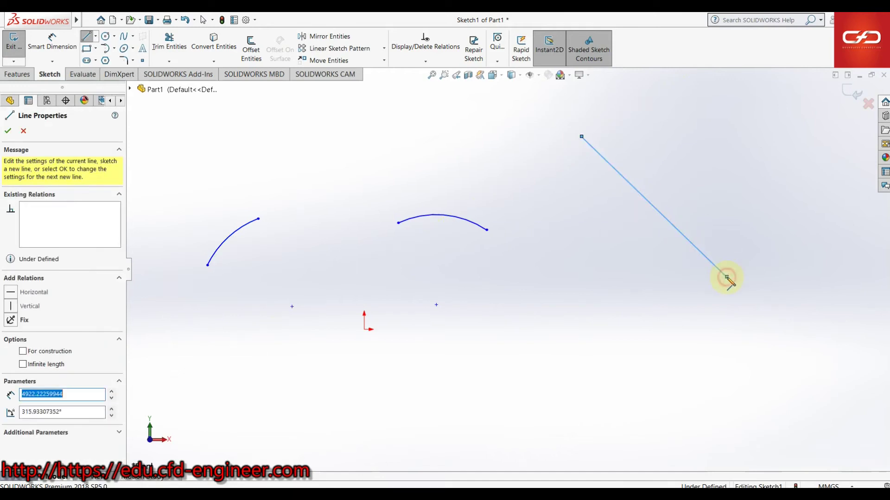
key("Escape")
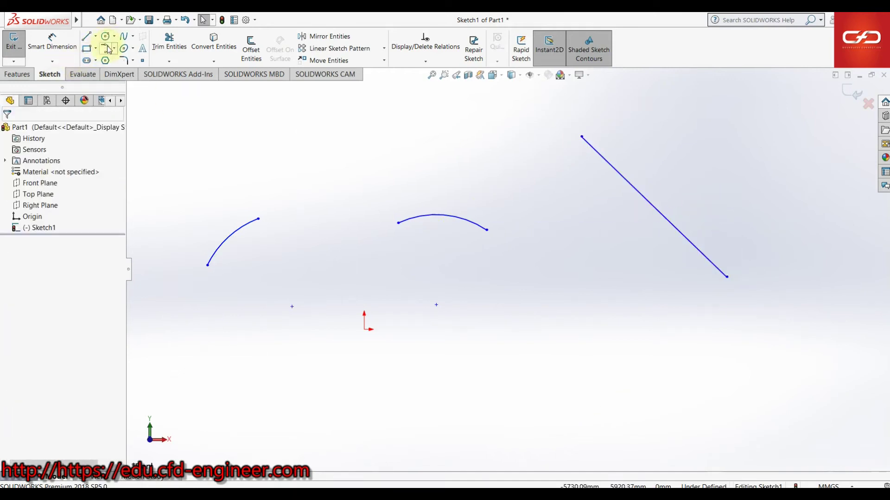
Add a tangent arc curving downward from the line's lower end
left_click(108, 48)
left_click(47, 164)
key("Escape")
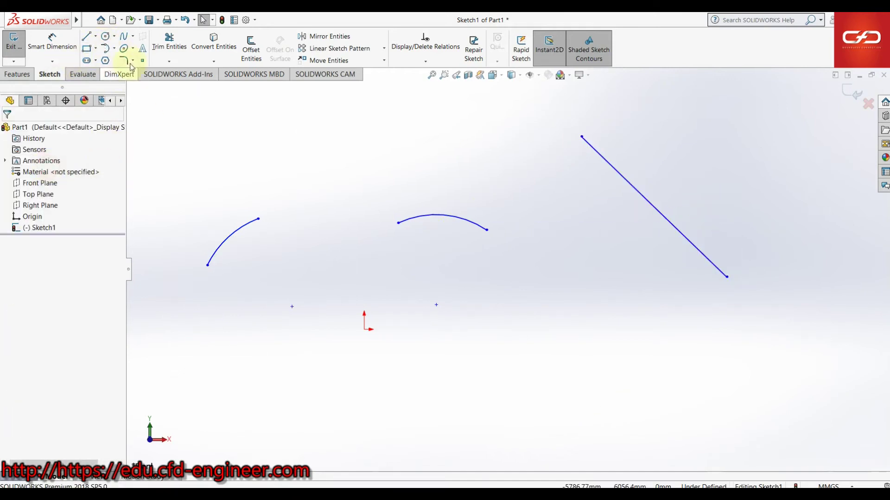
left_click(106, 48)
left_click(47, 166)
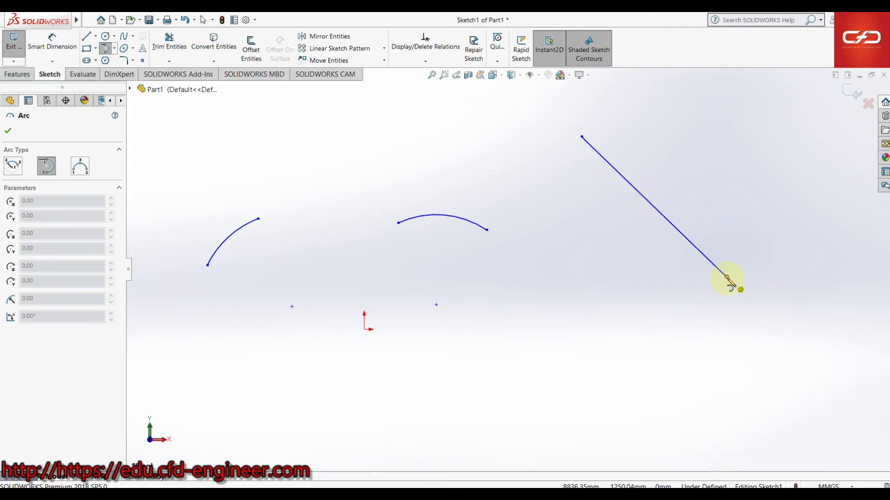
left_click(727, 278)
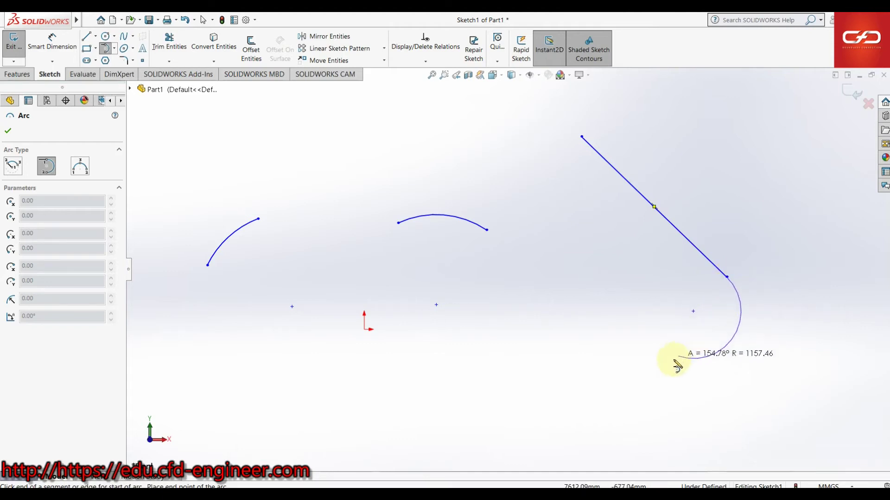
left_click(641, 367)
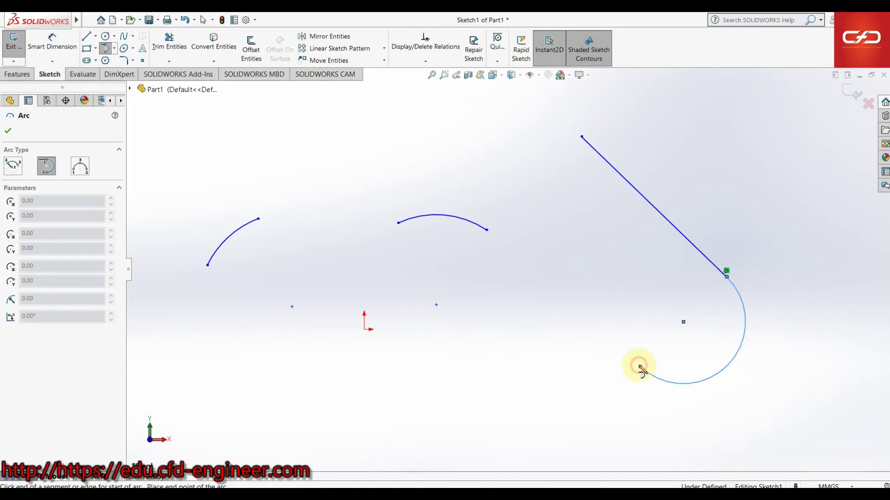
key("Escape")
scroll(768, 315, "up", 2)
scroll(766, 316, "up", 2)
scroll(655, 329, "down", 2)
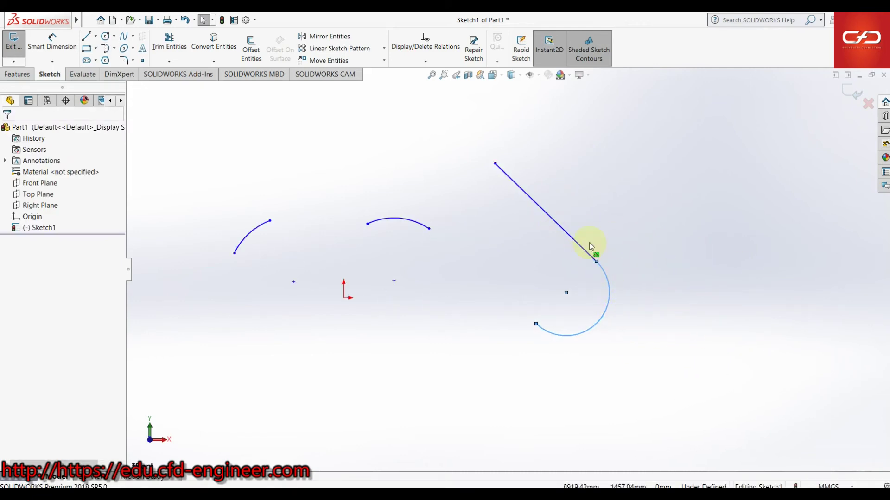
left_click(106, 48)
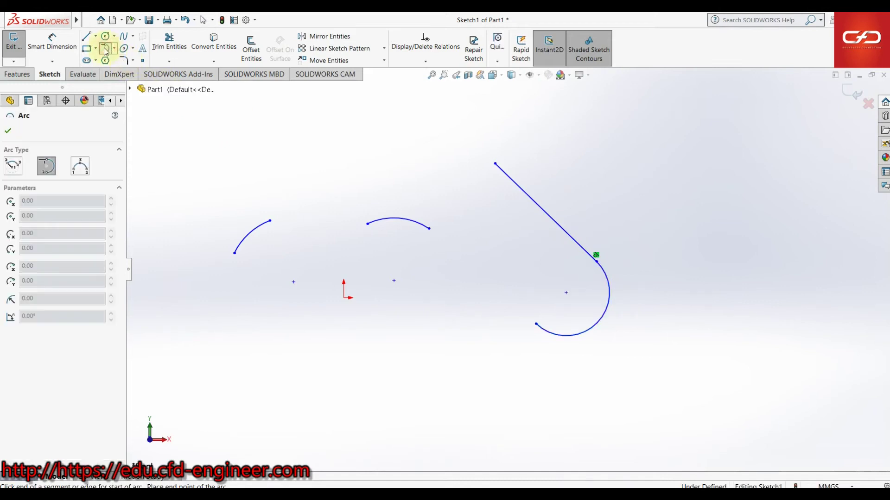
Draw two three-point arcs in the upper part of the sketch
left_click(79, 169)
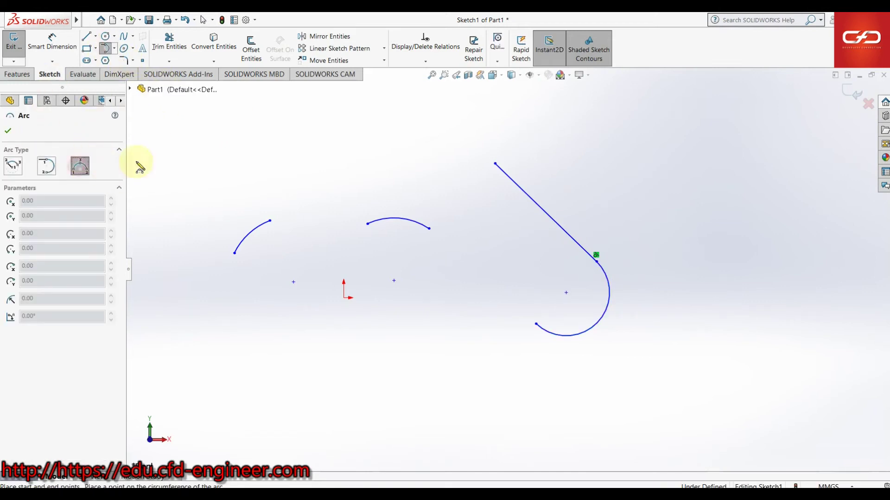
key("z")
key("z")
key("shift+z")
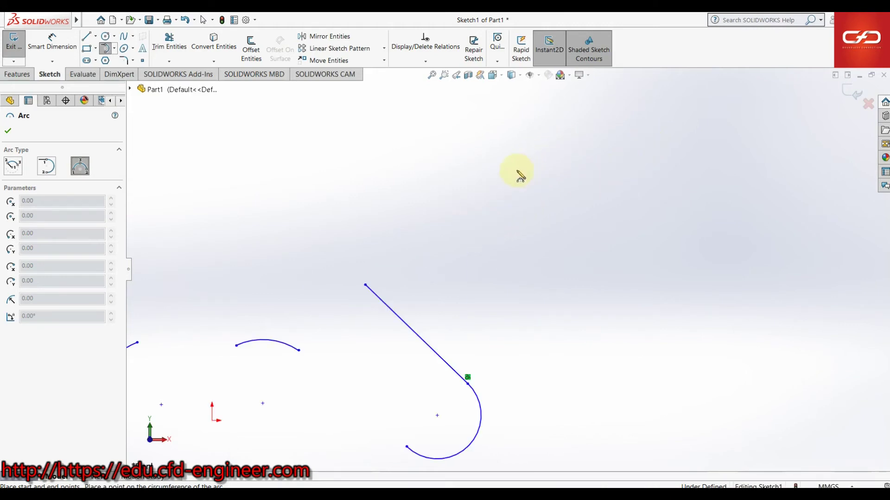
left_click(453, 185)
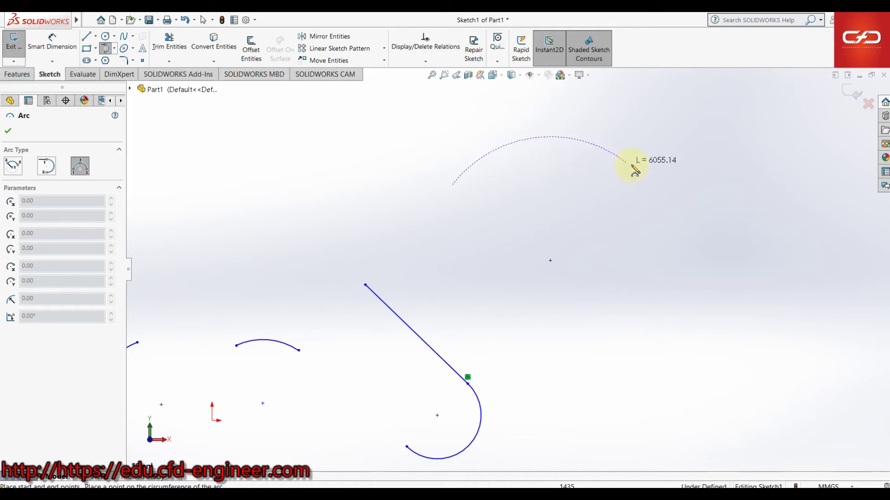
left_click(684, 185)
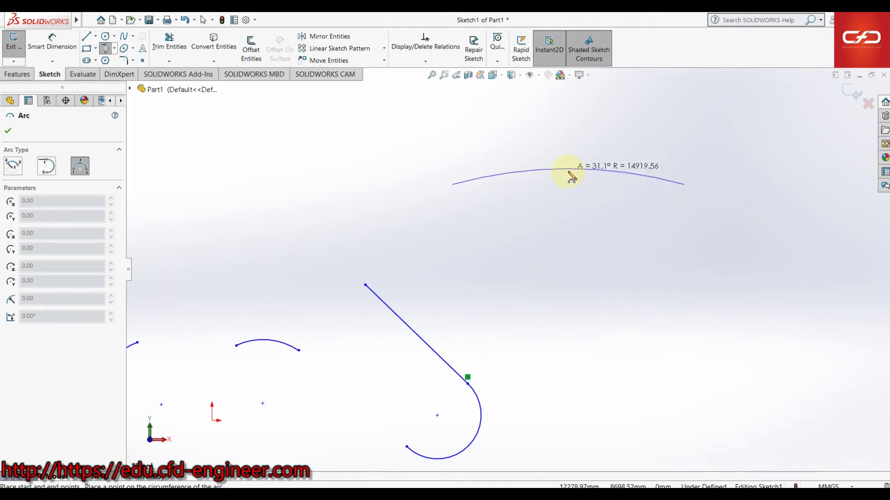
left_click(573, 240)
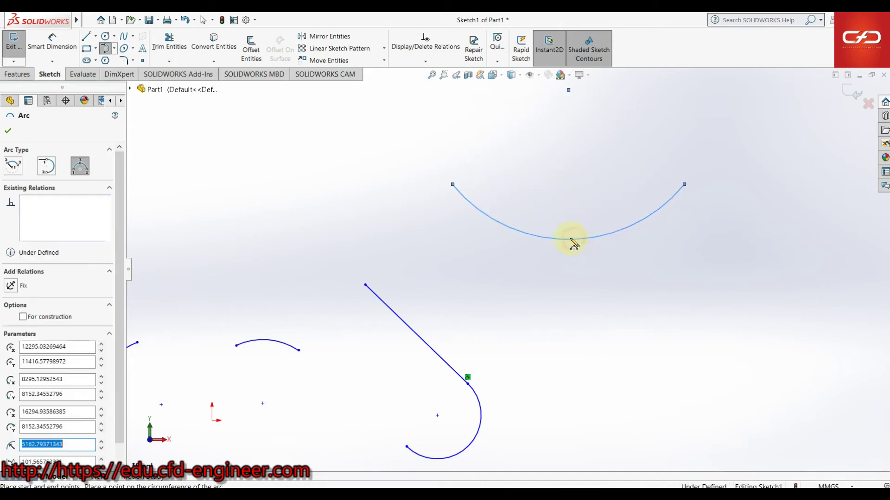
scroll(387, 188, "up", 2)
scroll(384, 189, "up", 3)
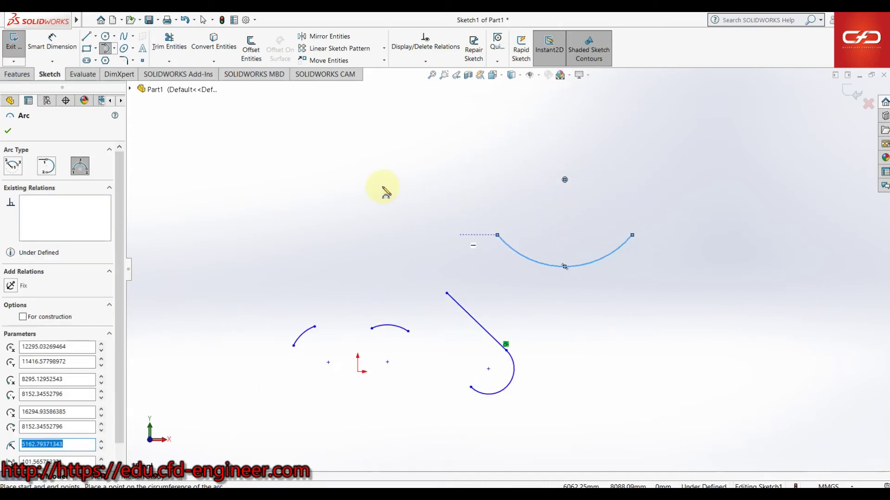
left_click(282, 191)
left_click(435, 173)
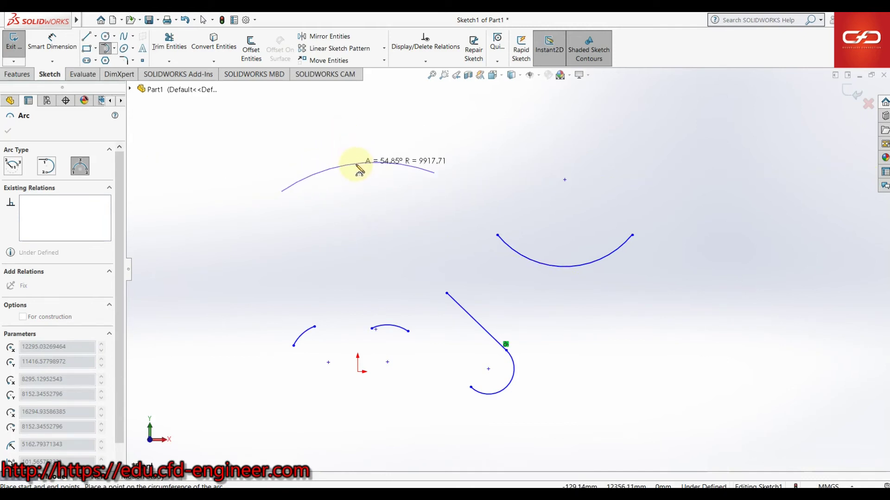
left_click(356, 165)
Delete every arc and line in the sketch, leaving it empty
key("Escape")
scroll(472, 199, "up", 1)
scroll(471, 198, "up", 1)
mouse_move(249, 120)
left_mouse_down()
mouse_move(440, 344)
mouse_move(744, 447)
left_mouse_up()
key("Delete")
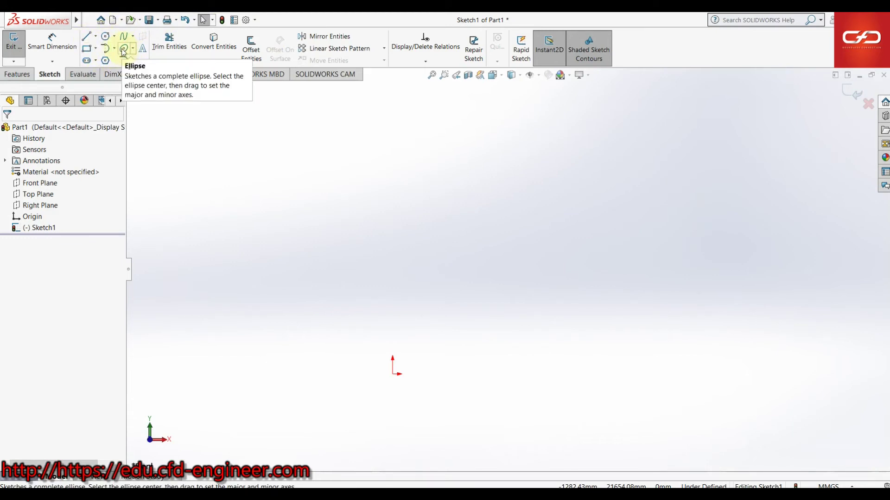
Draw two ellipses: a flat one above the origin and a tall one to the upper right
left_click(124, 48)
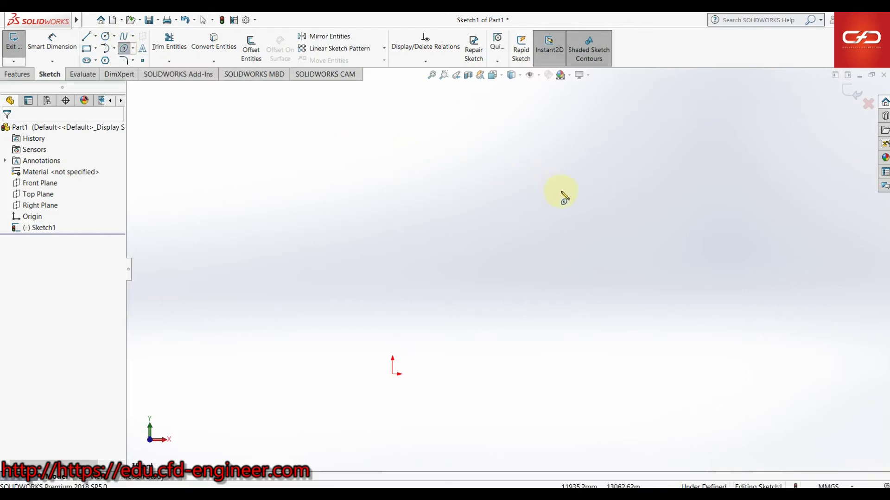
left_click(483, 236)
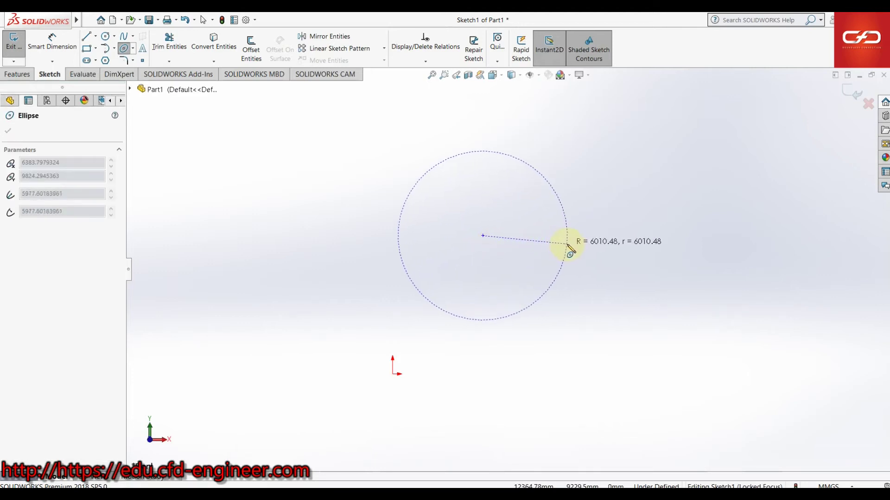
left_click(570, 245)
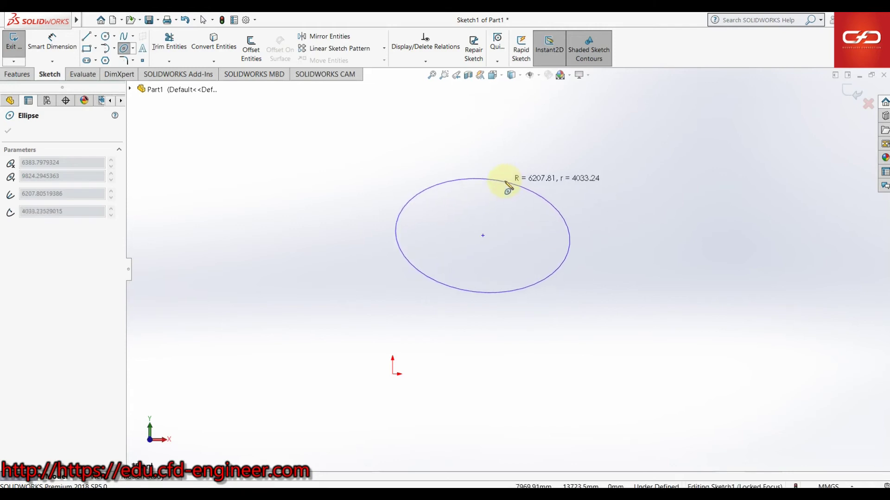
left_click(495, 208)
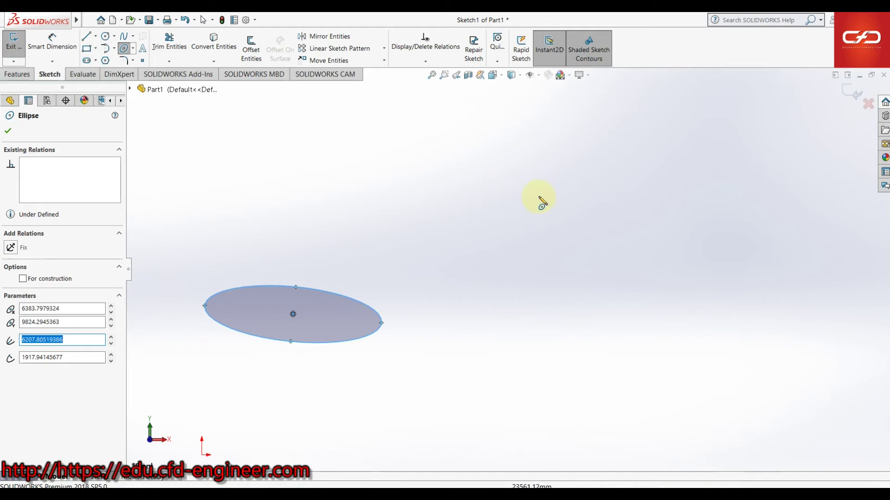
left_click(545, 202)
left_click(545, 201)
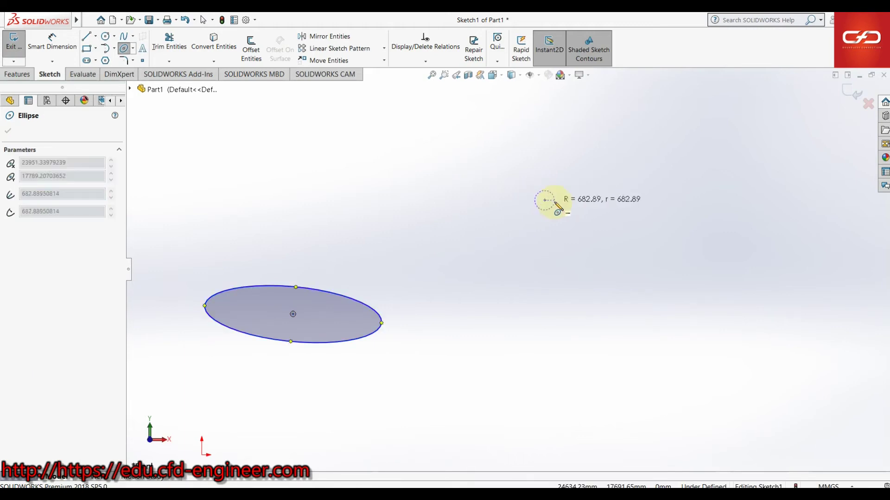
left_click(629, 194)
mouse_move(630, 200)
left_mouse_down()
mouse_move(560, 288)
mouse_move(562, 246)
mouse_move(561, 420)
left_mouse_up()
Delete both ellipses from the sketch
scroll(579, 266, "up", 2)
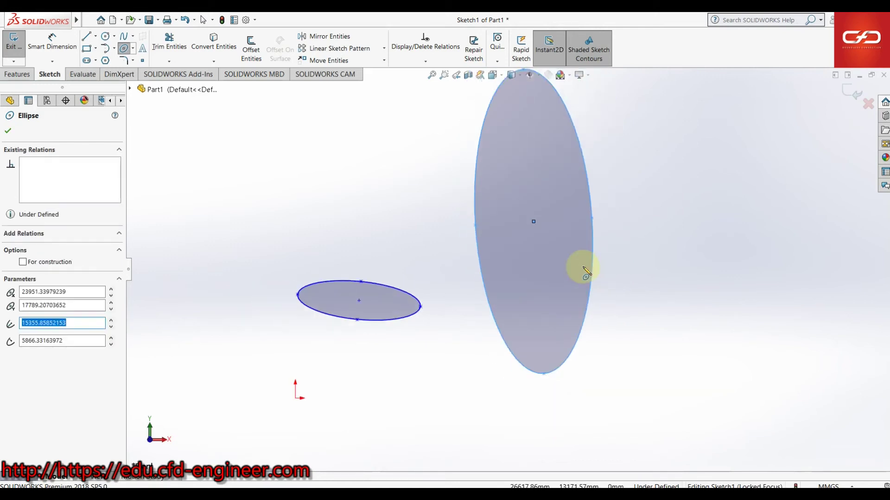
scroll(556, 223, "up", 2)
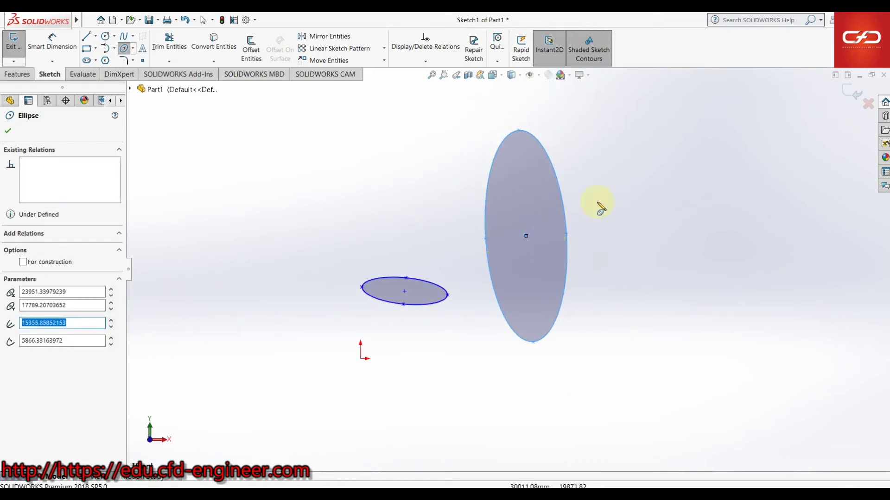
scroll(582, 224, "up", 1)
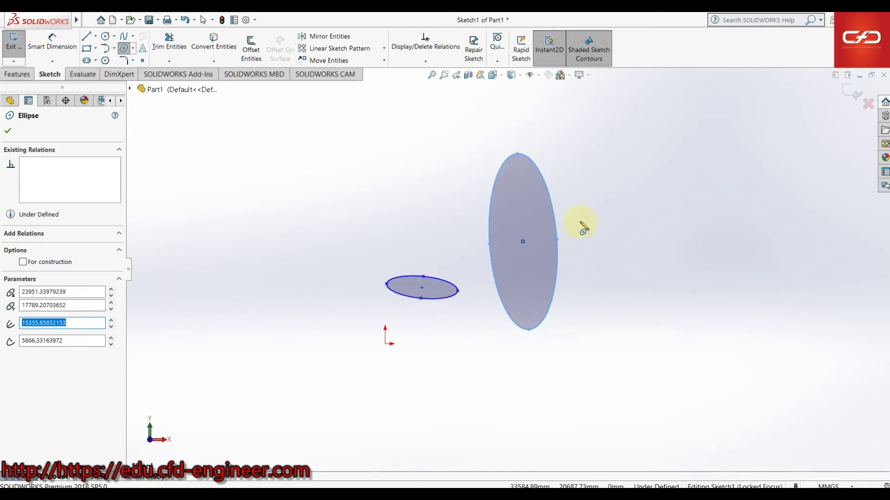
key("Escape")
left_click_drag(336, 100, 625, 386)
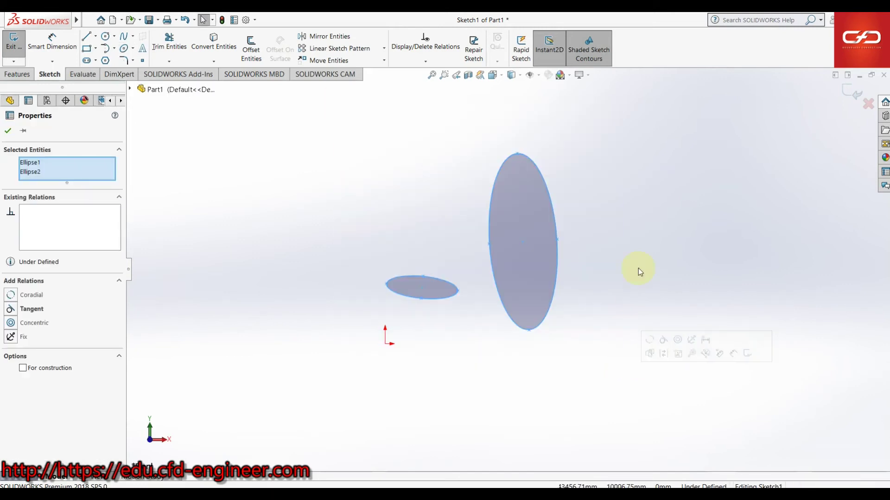
key("Delete")
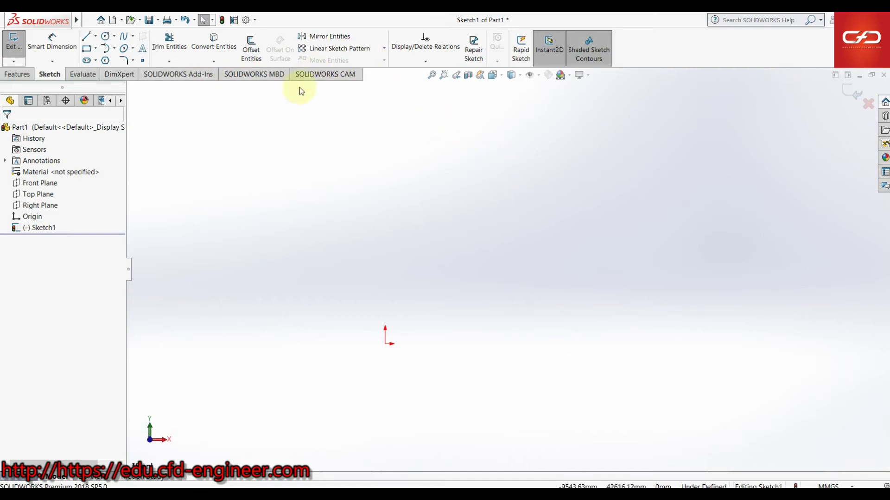
Draw a hexagon with the Polygon tool, setting its centre, size and rotation
left_click(106, 60)
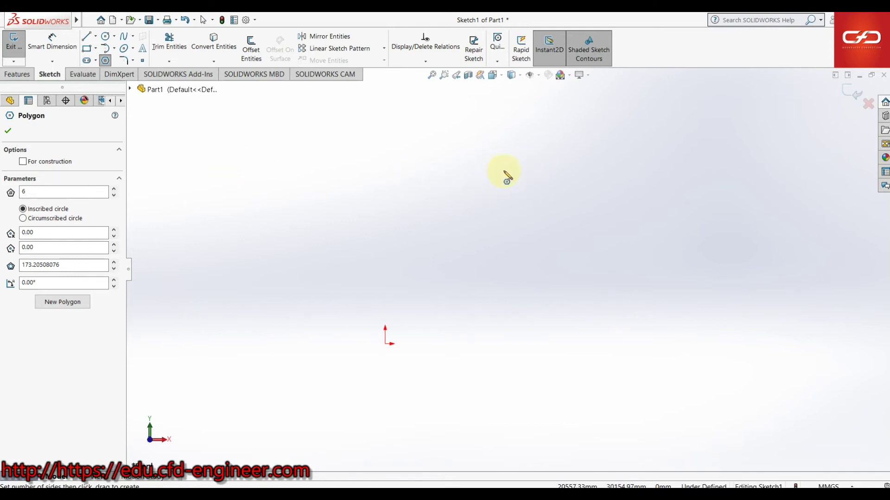
left_click(510, 190)
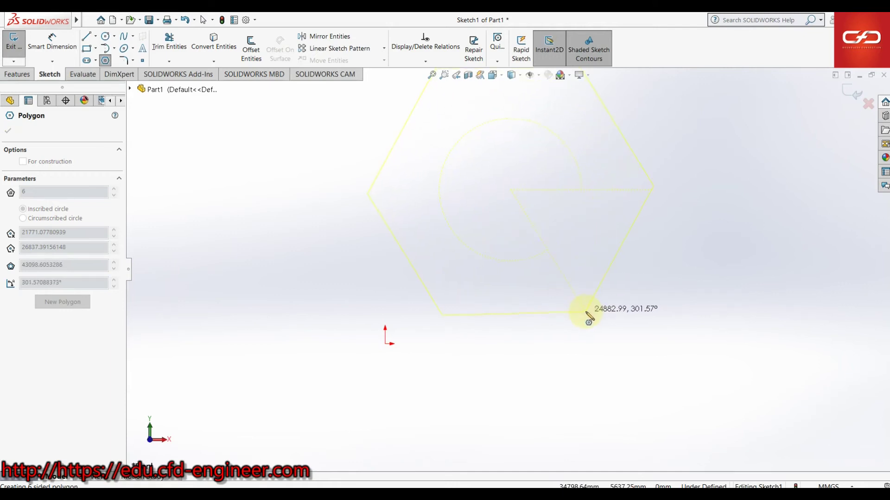
left_click(586, 313)
scroll(593, 190, "up", 1)
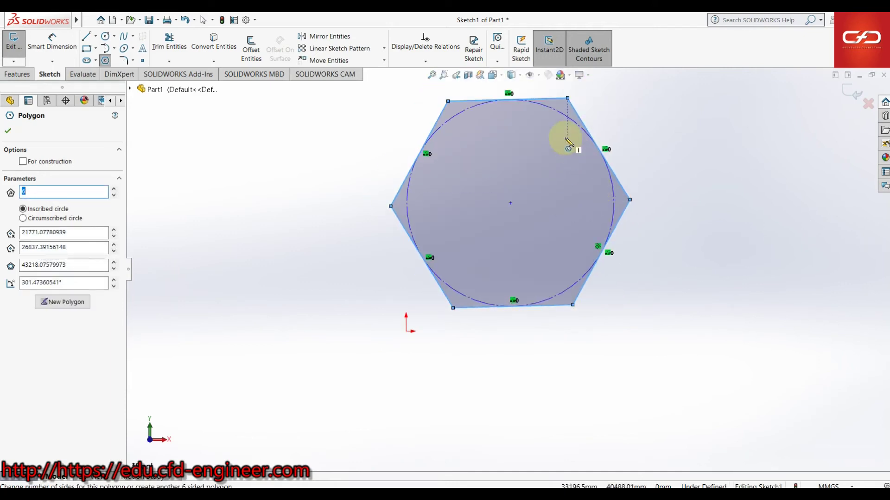
scroll(567, 141, "up", 1)
scroll(566, 140, "down", 1)
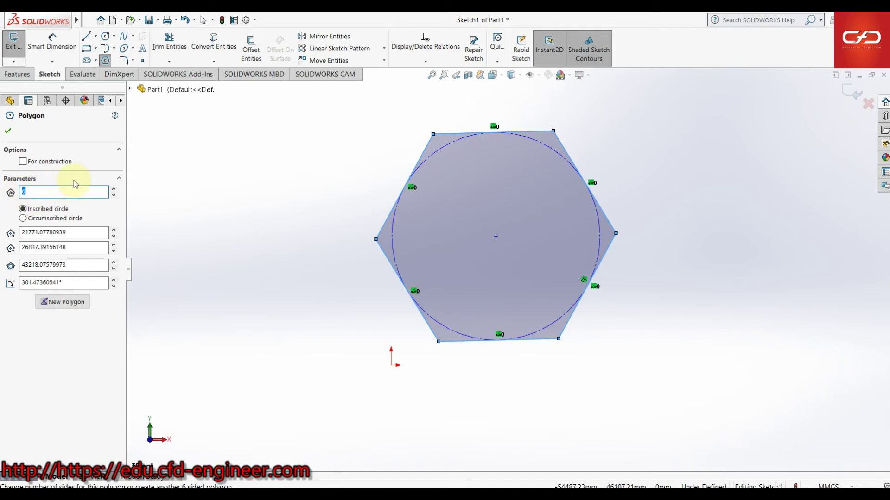
Try 8 and 10 polygon sides, return to 6 with an inscribed circle, and confirm
type("8")
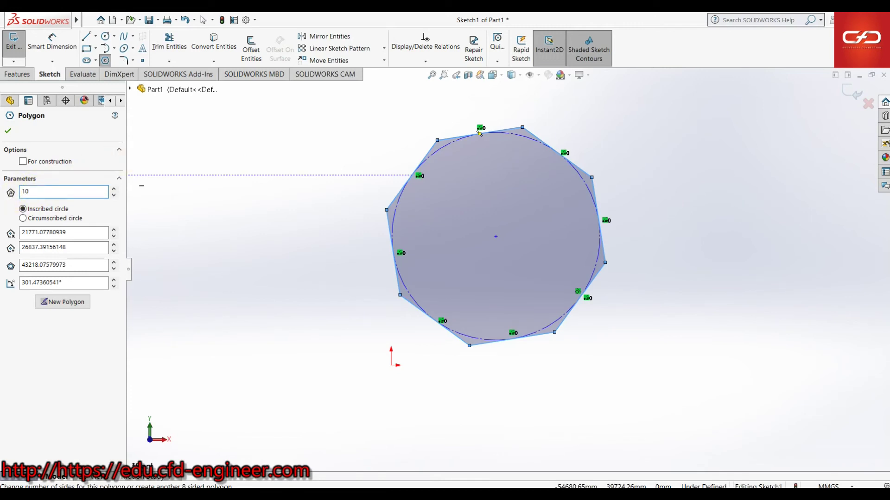
key("Return")
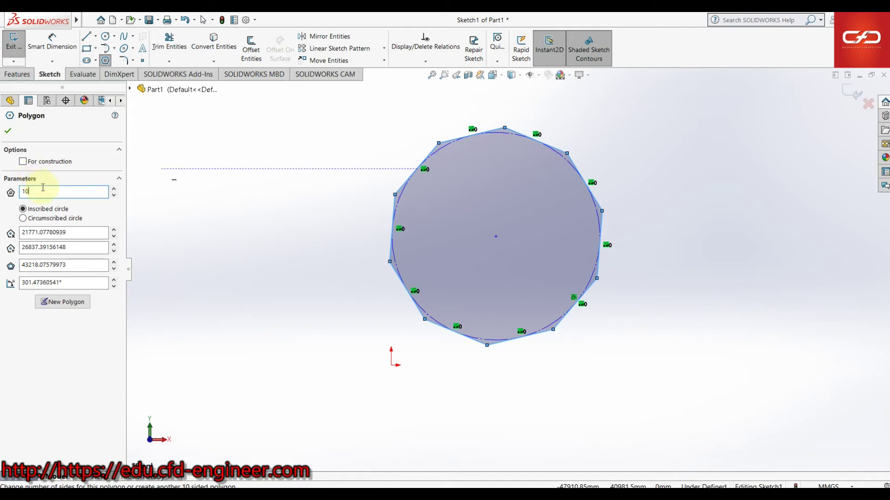
type("6")
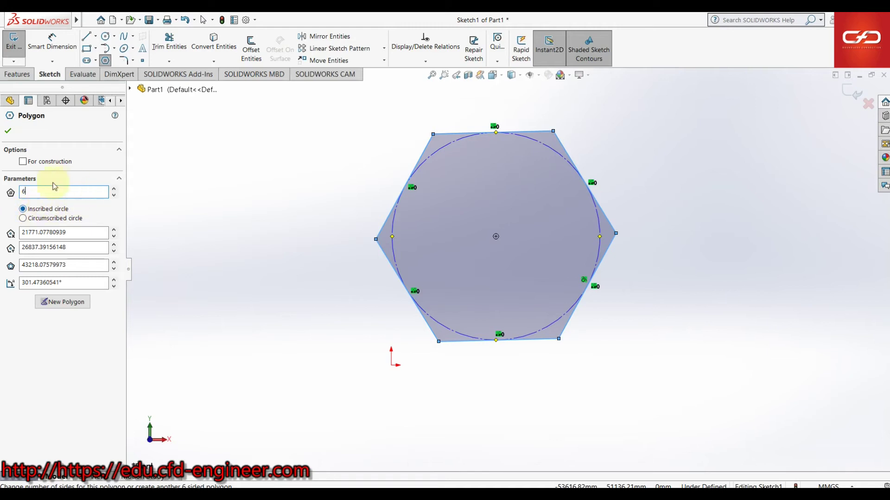
left_click(23, 219)
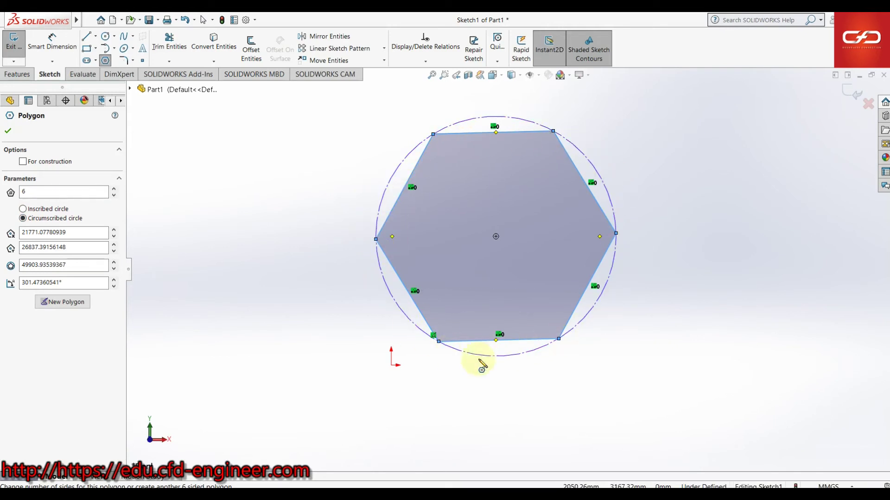
left_click(23, 209)
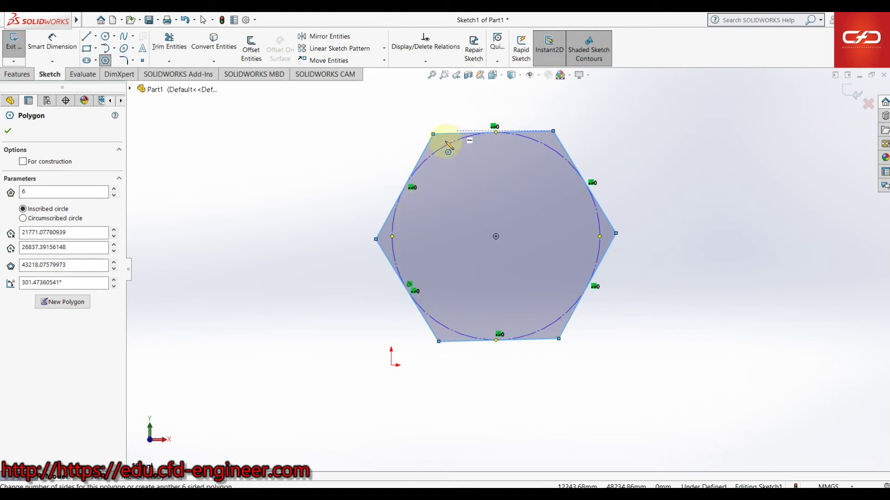
left_click(8, 131)
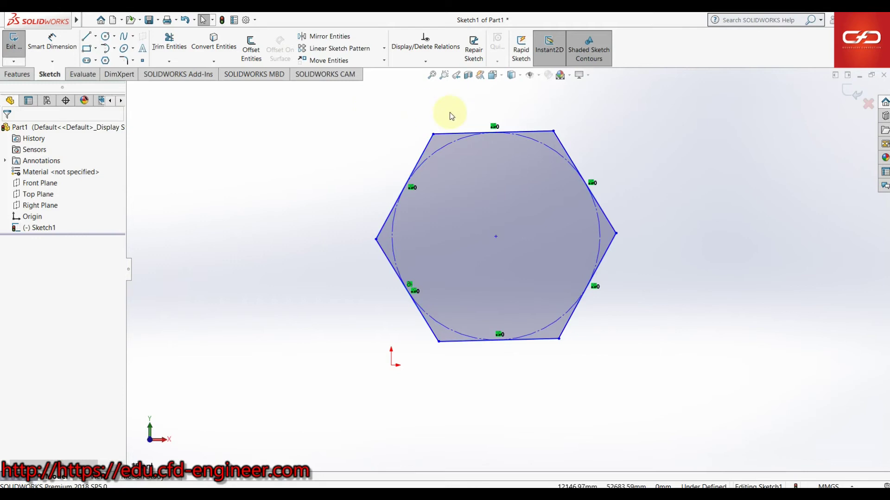
Delete the hexagon and its construction circle
left_click_drag(307, 108, 711, 362)
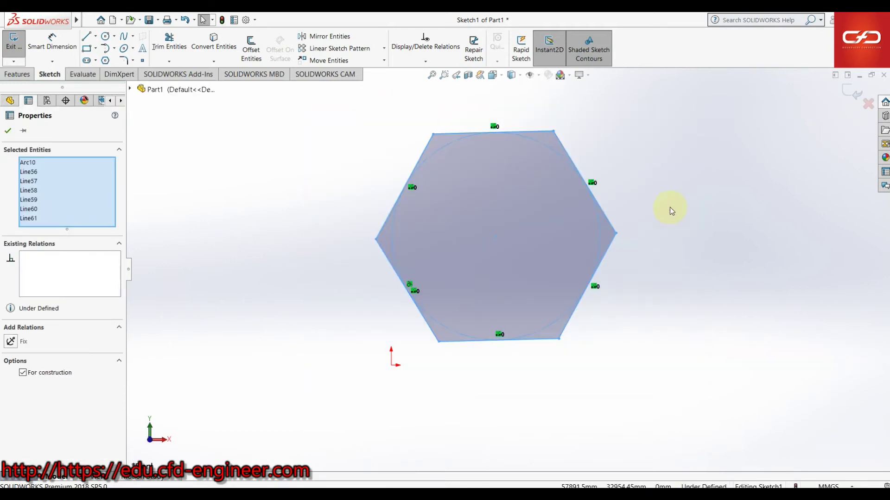
key("Delete")
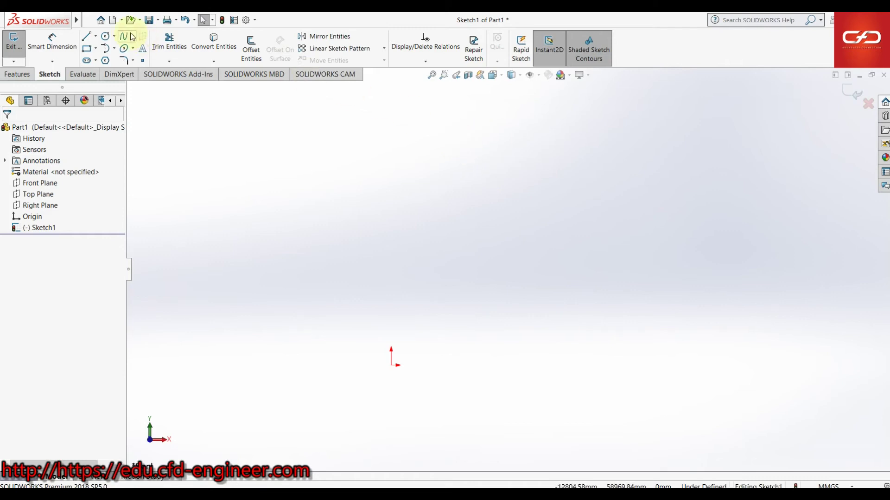
left_click(87, 62)
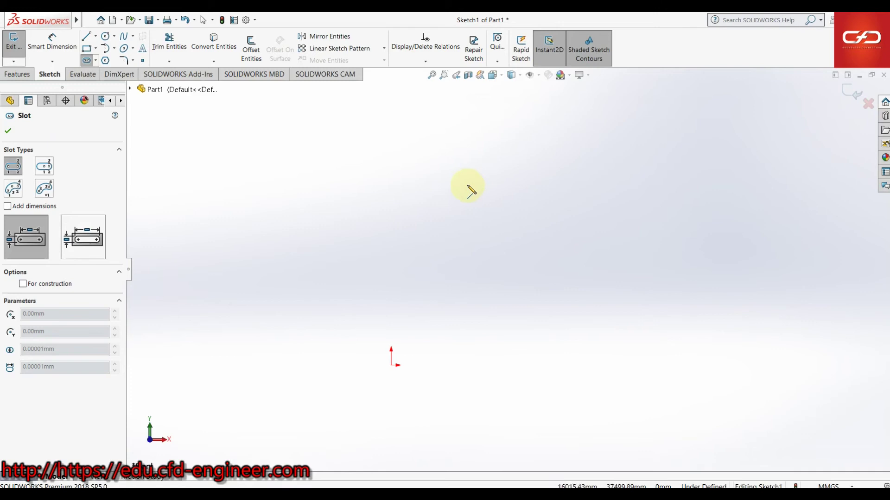
scroll(388, 409, "down", 2)
scroll(435, 360, "down", 2)
scroll(441, 343, "down", 1)
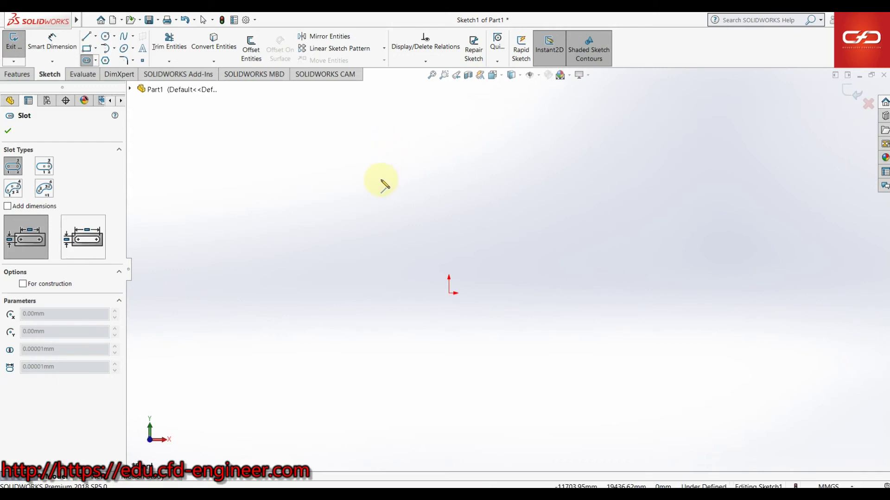
Draw two straight slots, one horizontal above the origin and one slanted upper right
left_click(380, 180)
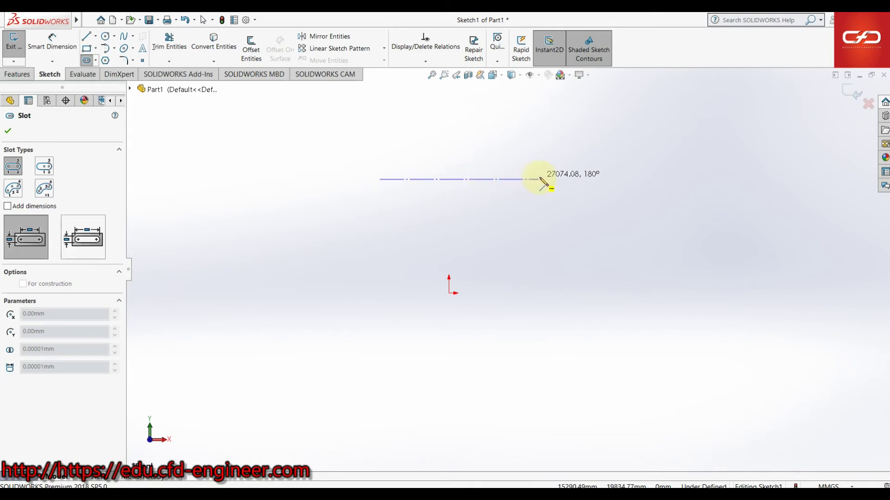
left_click(561, 180)
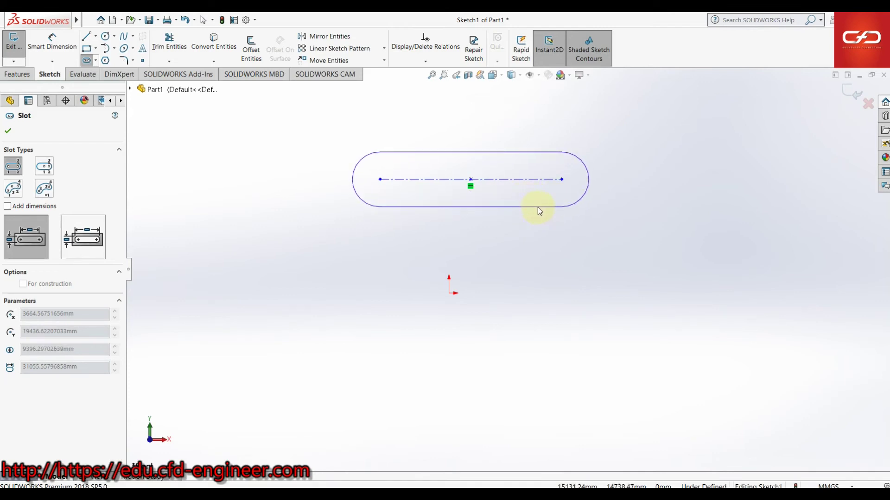
left_click(539, 207)
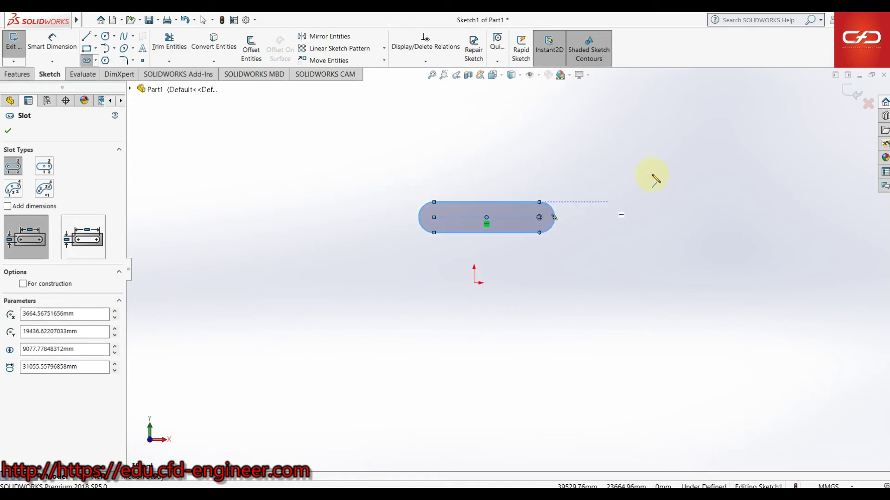
scroll(652, 178, "down", 2)
left_click(596, 200)
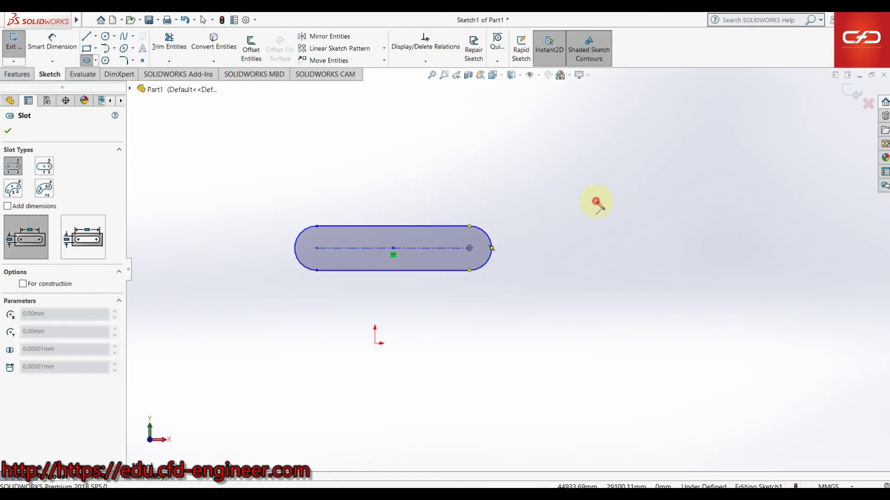
left_click(751, 194)
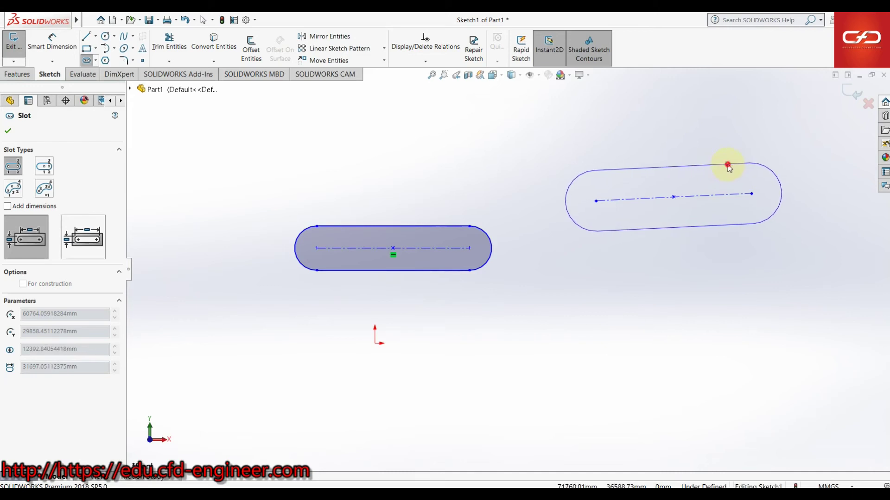
left_click(728, 165)
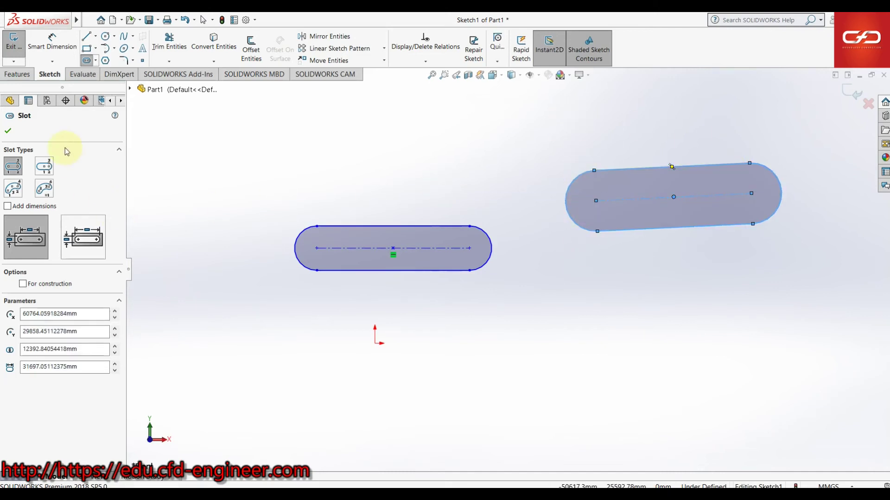
left_click(49, 165)
Draw a centre-point straight slot below the origin
scroll(540, 368, "down", 1)
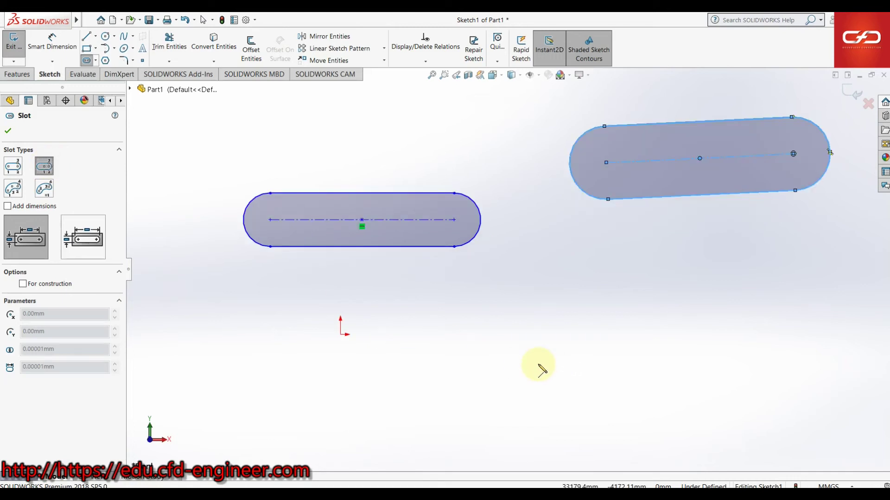
scroll(540, 368, "down", 3)
scroll(519, 319, "up", 1)
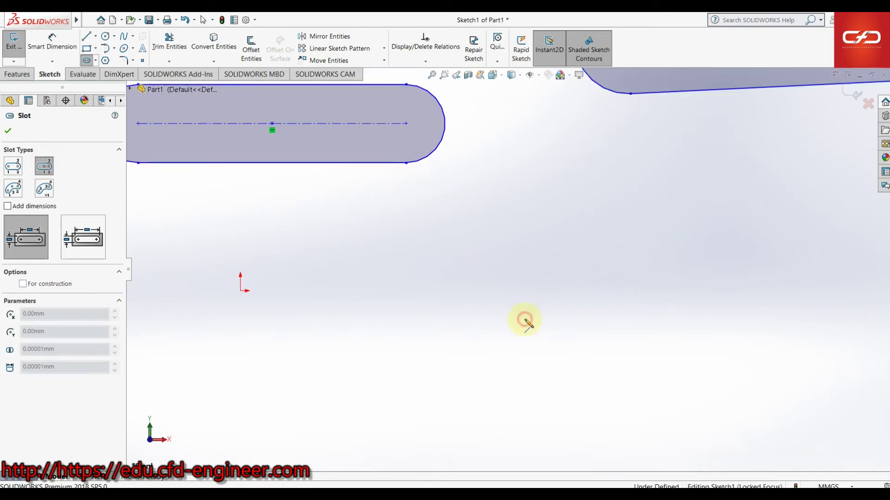
left_click(524, 319)
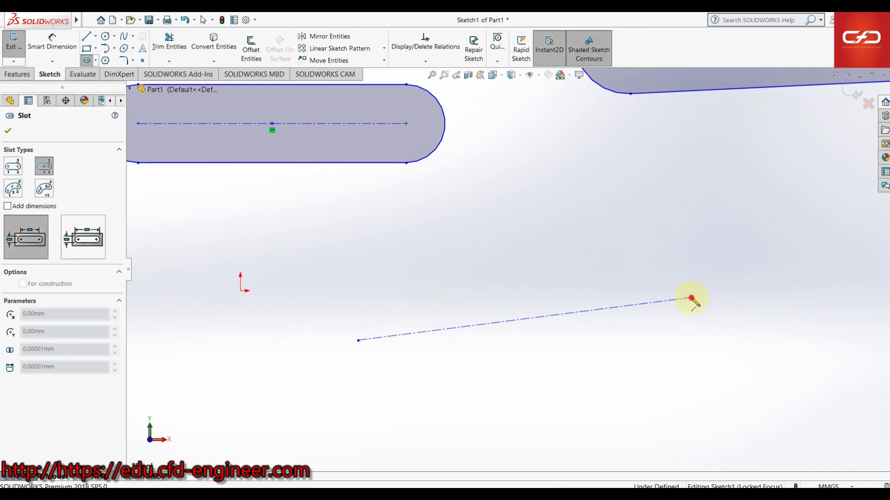
left_click(692, 299)
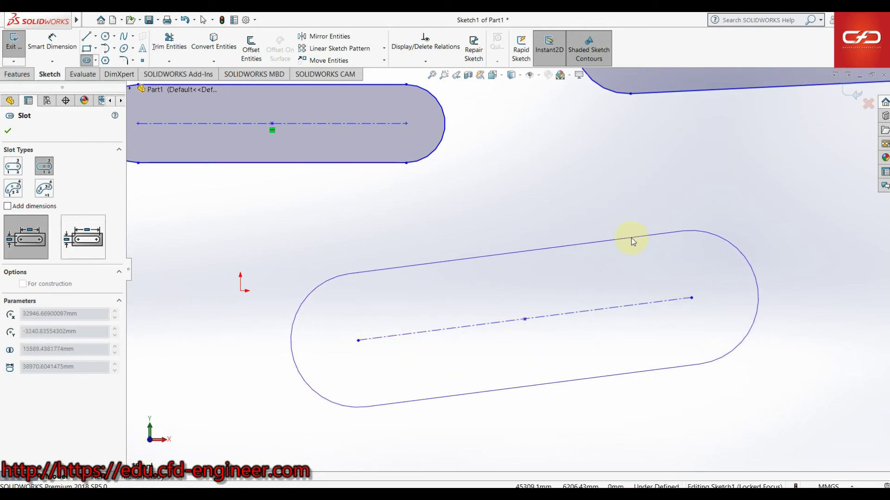
left_click(644, 266)
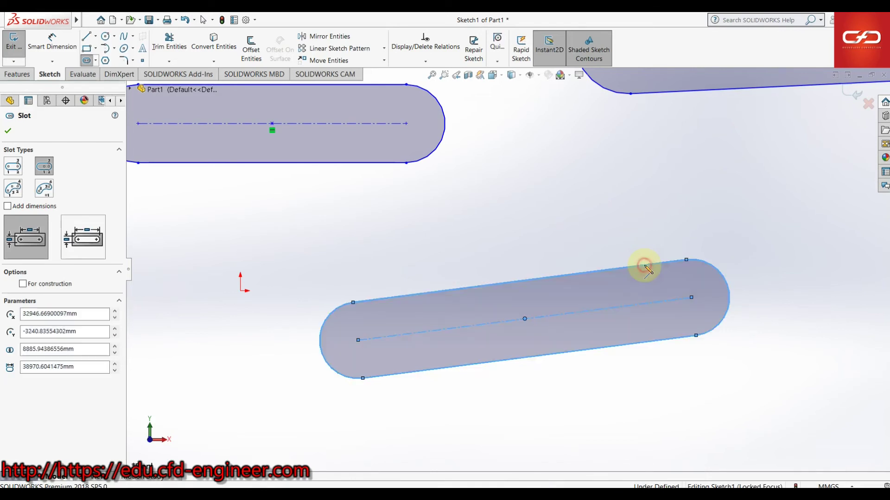
scroll(611, 275, "up", 2)
scroll(576, 286, "up", 4)
scroll(543, 276, "up", 2)
middle_click_drag(508, 269, 560, 290, "ctrl")
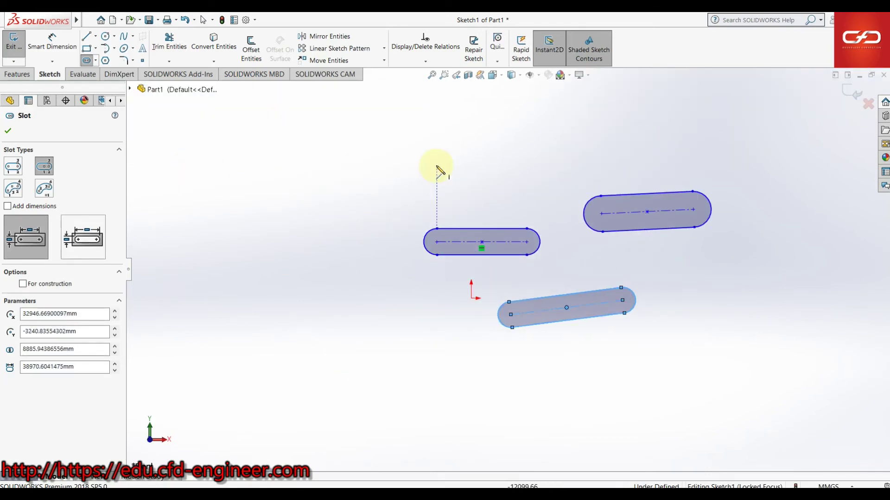
Delete all three slots, emptying the sketch
key("Escape")
left_click_drag(349, 154, 761, 393)
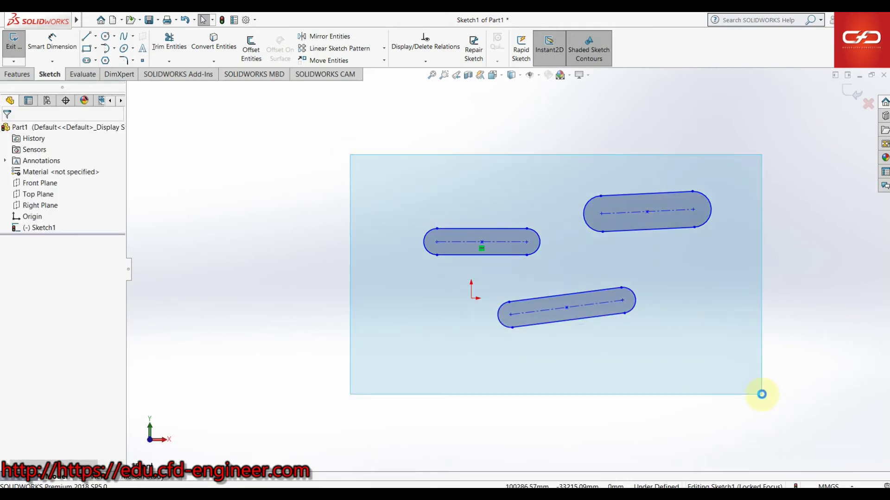
key("Delete")
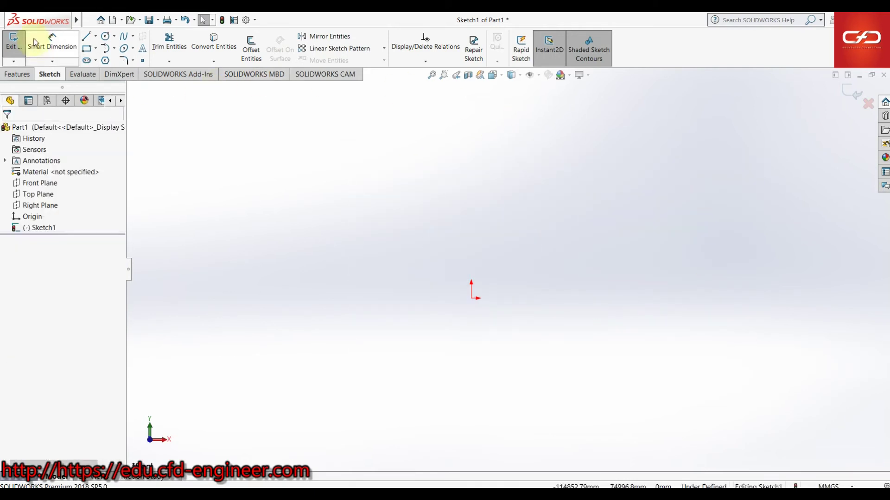
Draw a three-point arc slot above the origin
left_click(88, 60)
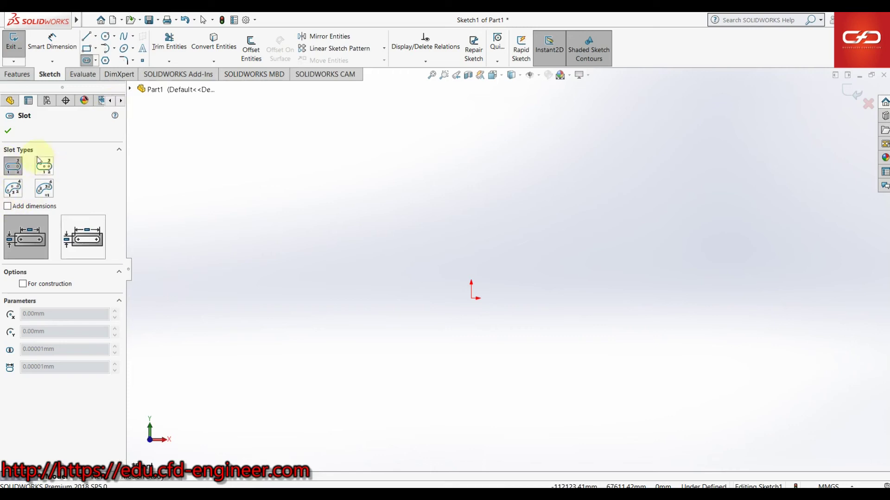
left_click(13, 189)
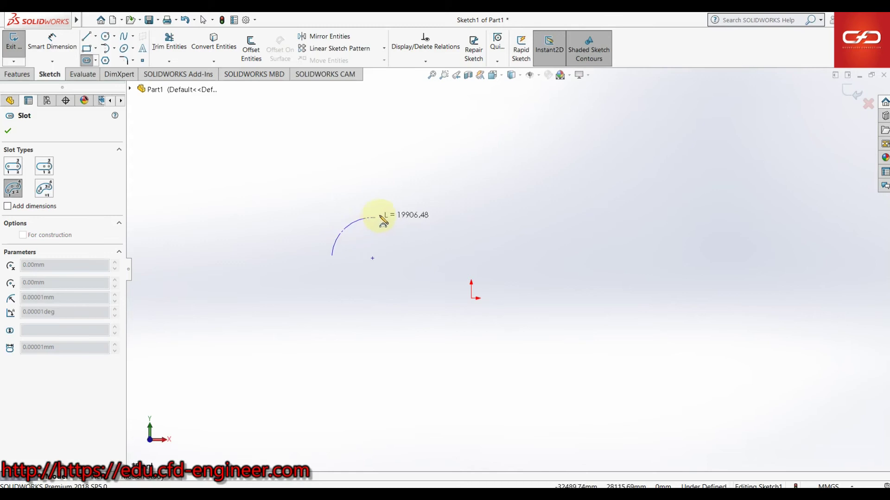
left_click(575, 198)
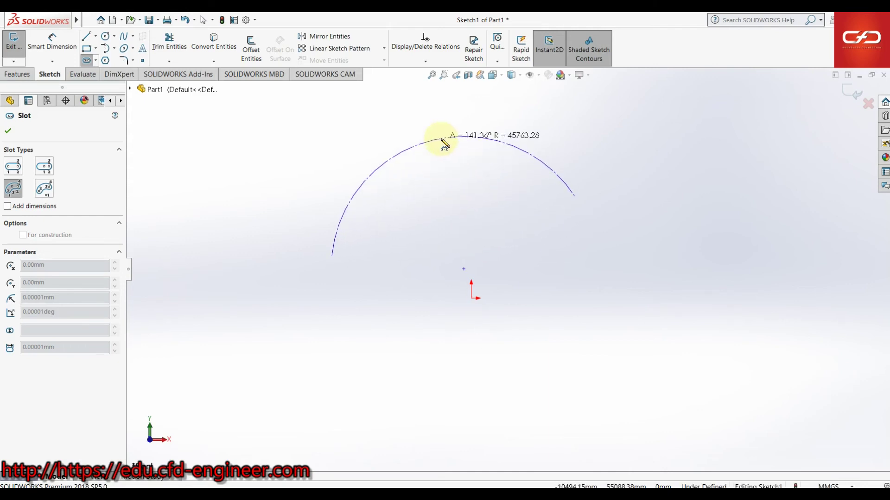
left_click(441, 140)
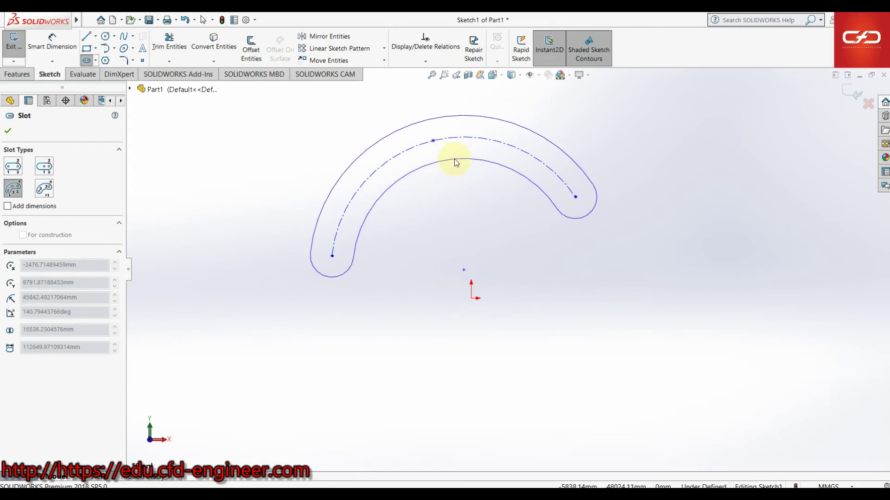
left_click(455, 159)
scroll(631, 252, "up", 3)
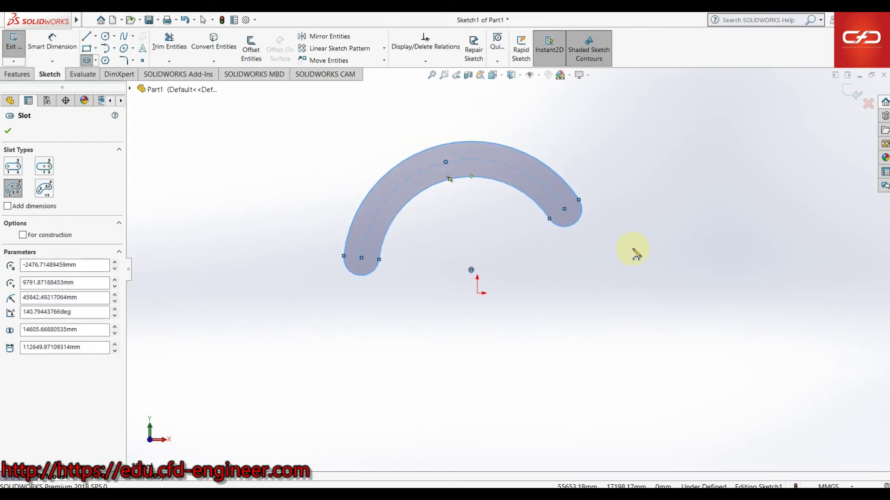
scroll(651, 237, "down", 2)
scroll(631, 223, "down", 3)
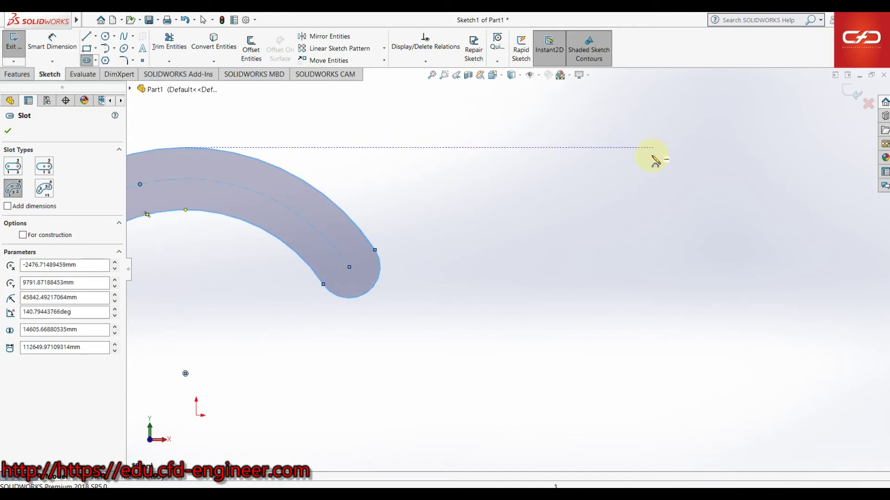
Draw a second three-point arc slot further to the right
left_click(579, 185)
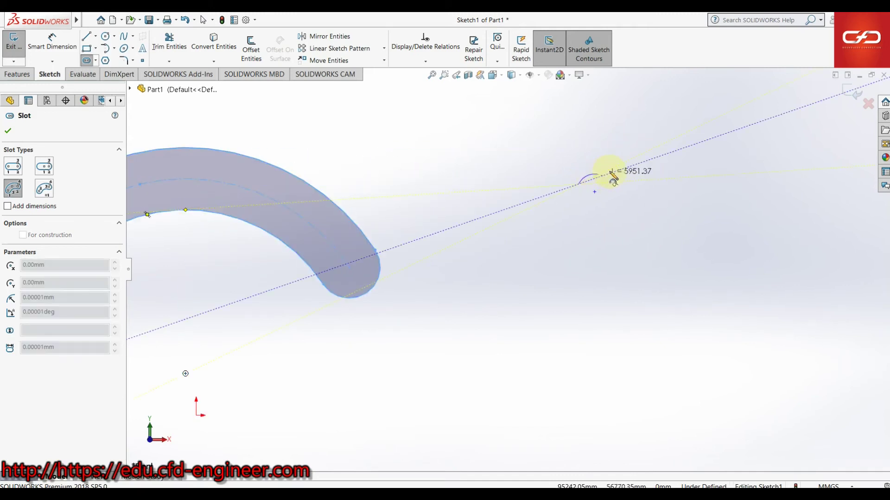
left_click(811, 245)
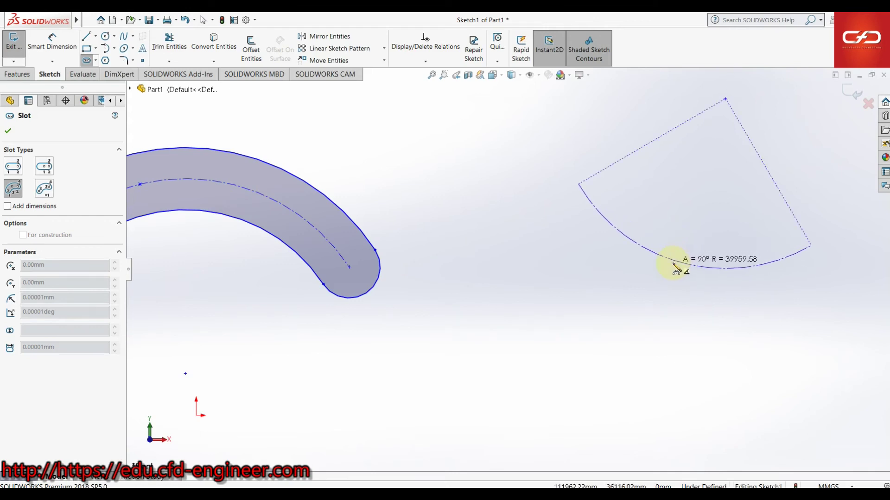
left_click(677, 260)
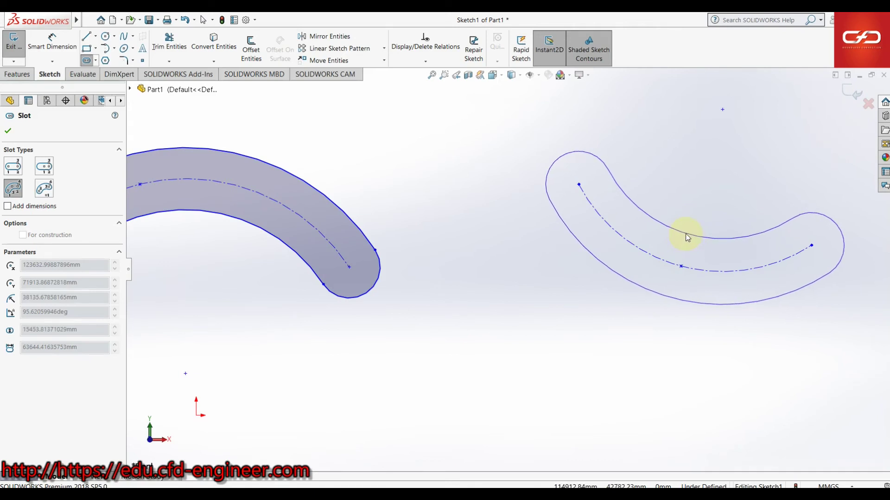
left_click(687, 239)
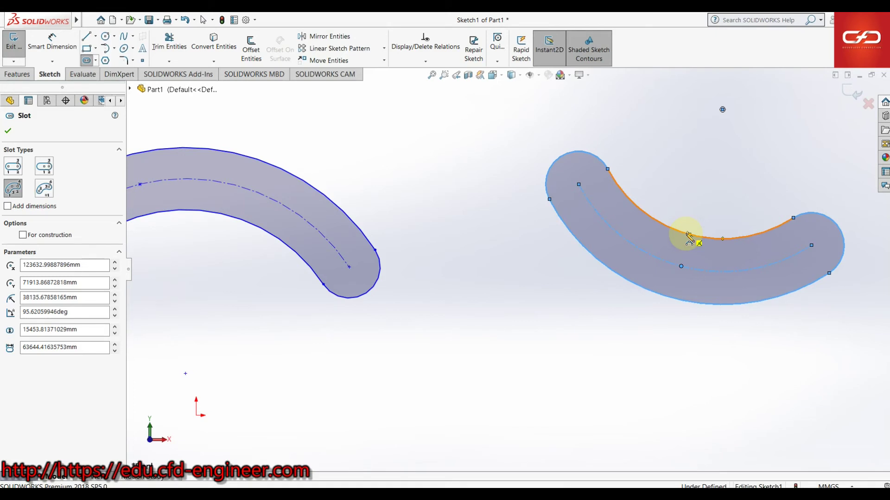
key("Escape")
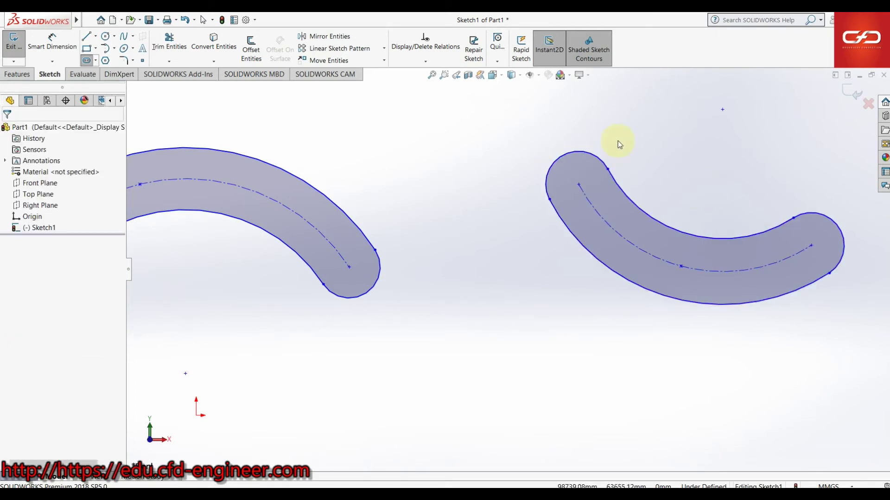
Draw a large centre-point arc slot to the right of the origin
left_click(86, 61)
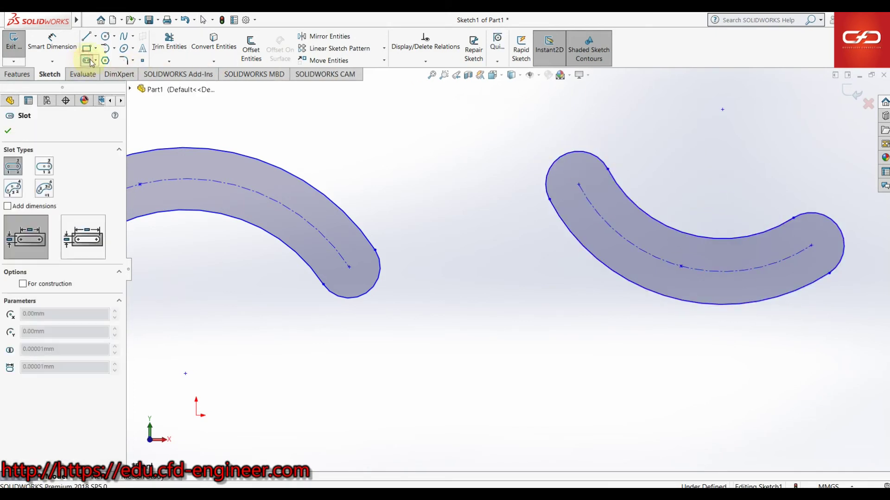
left_click(54, 190)
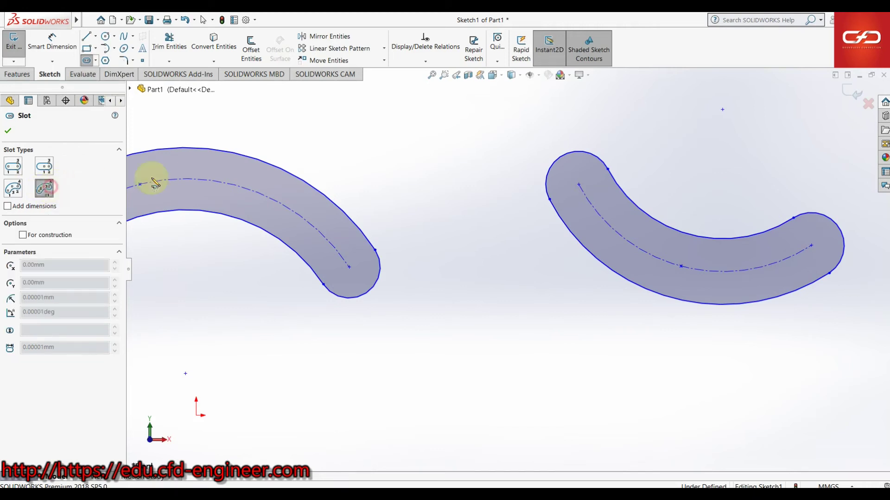
scroll(453, 238, "up", 3)
scroll(459, 239, "up", 2)
scroll(536, 158, "up", 1)
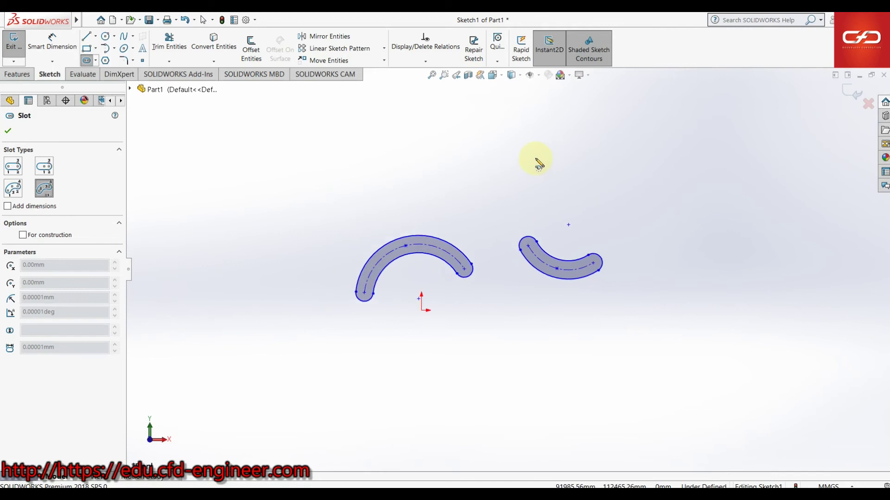
scroll(536, 175, "up", 2)
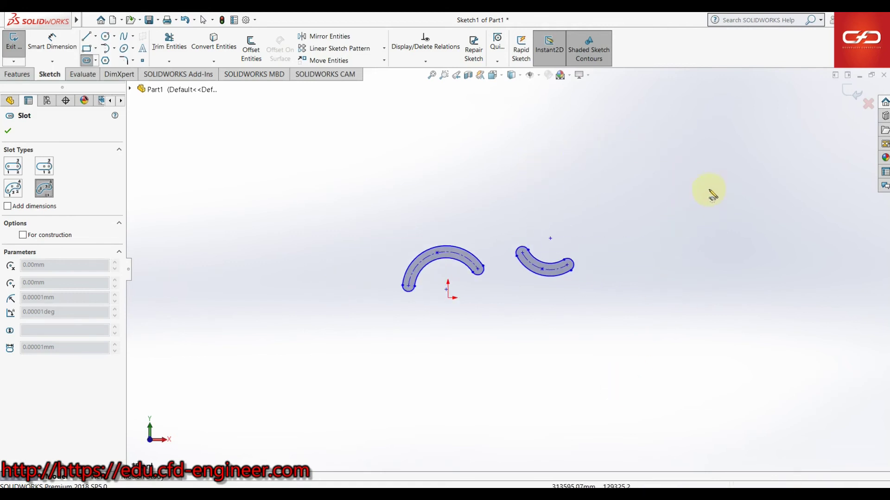
left_click(726, 265)
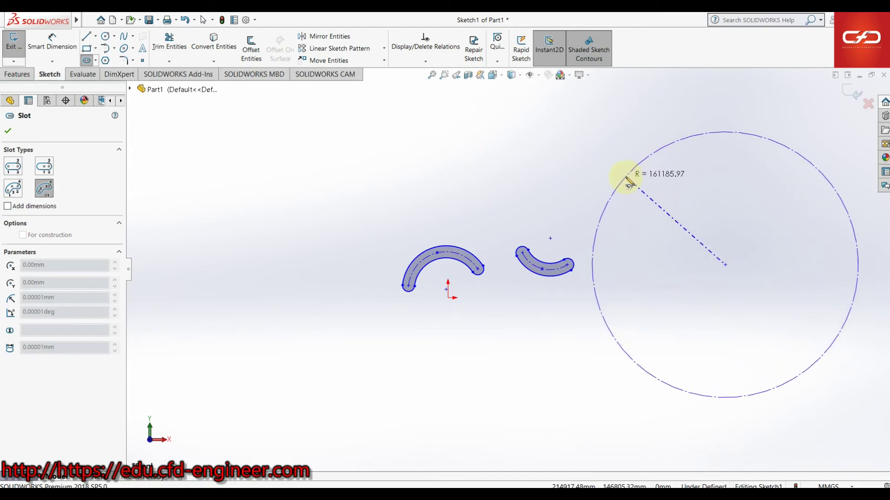
left_click(626, 178)
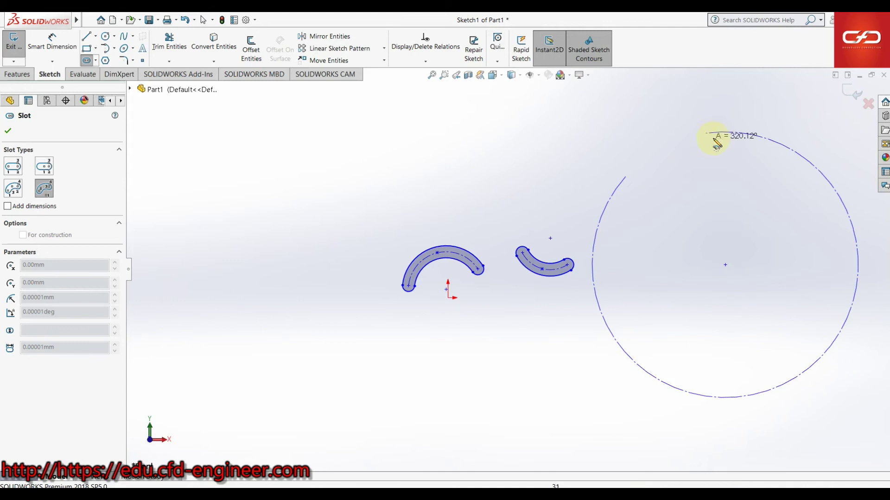
left_click(806, 171)
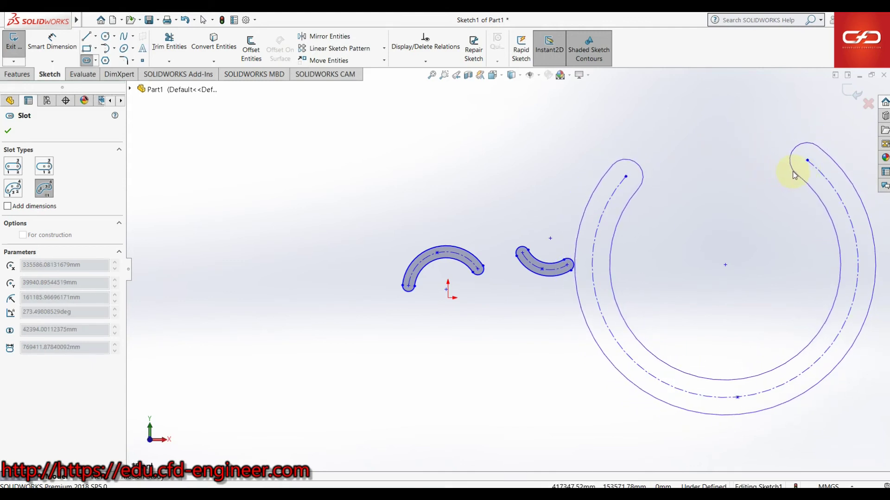
left_click(772, 175)
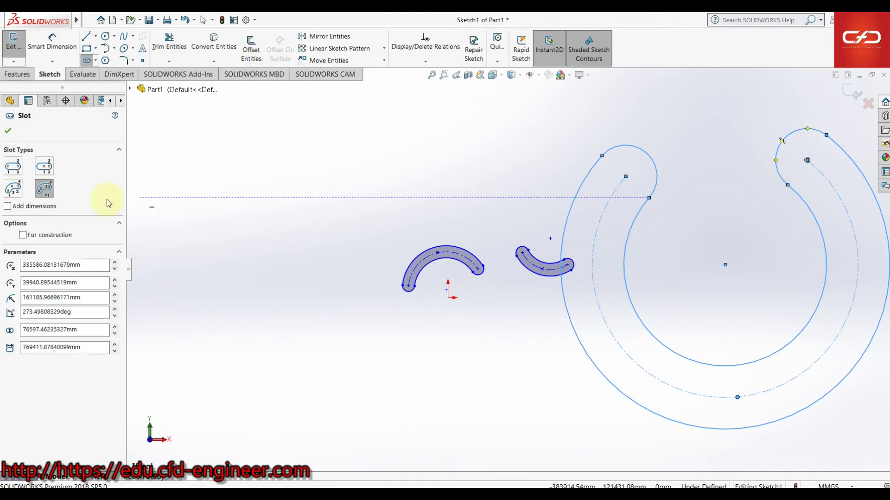
Draw a second, C-shaped centre-point arc slot on the left
scroll(284, 246, "up", 2)
scroll(284, 246, "up", 2)
scroll(284, 246, "down", 5)
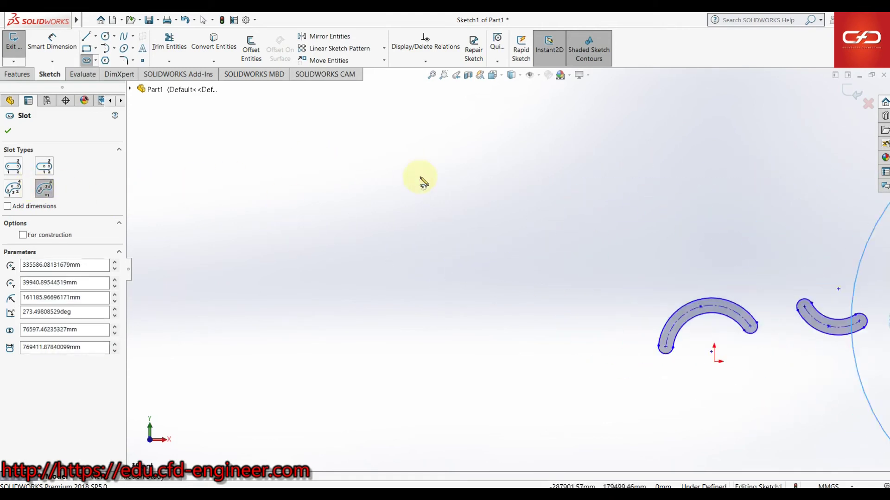
scroll(423, 182, "down", 1)
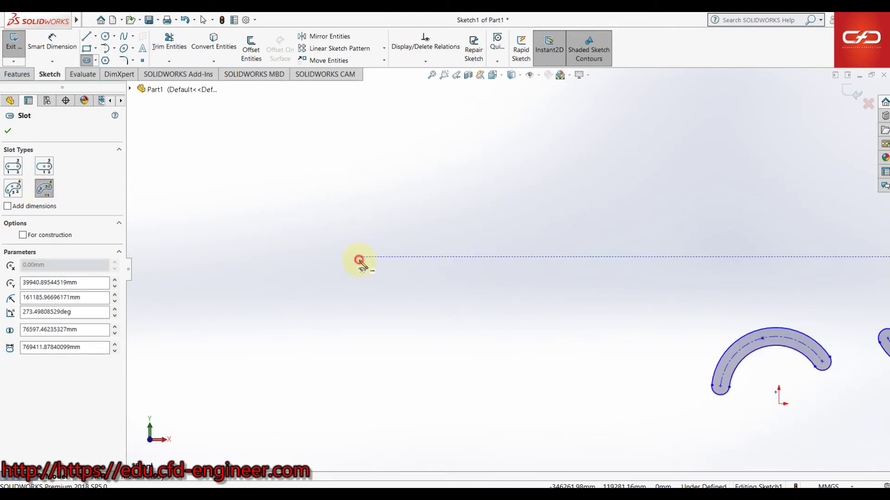
left_click(359, 257)
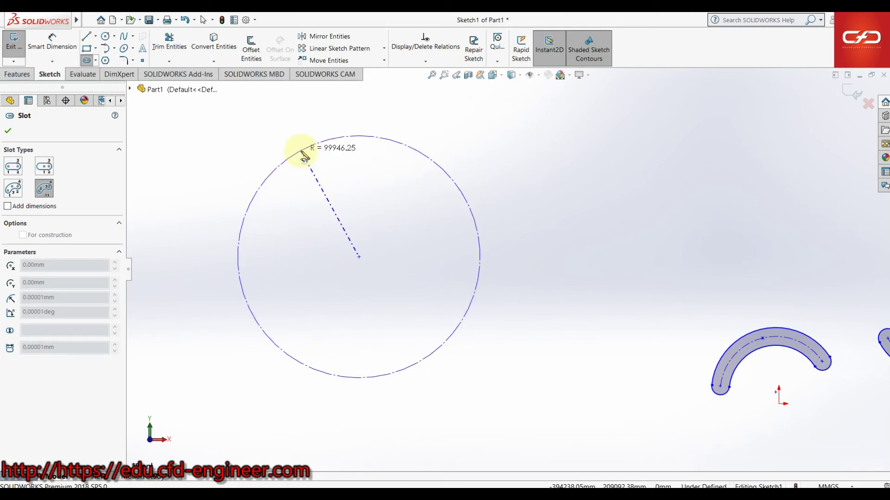
left_click(301, 152)
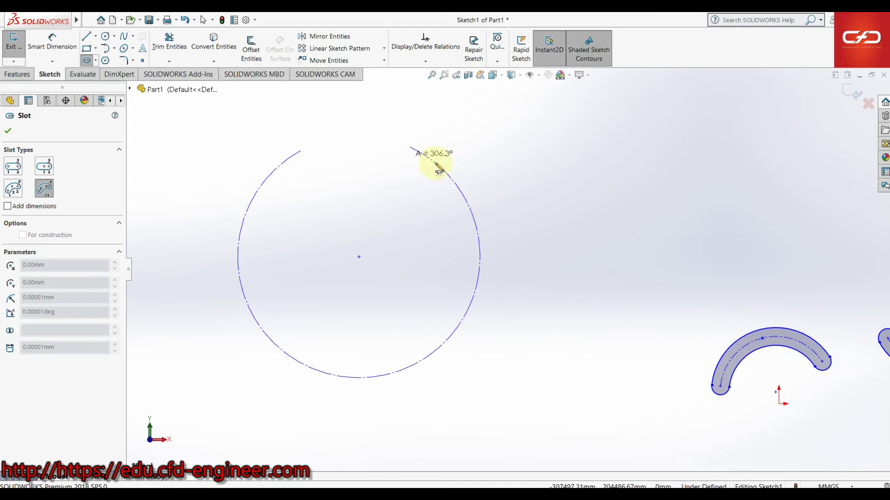
left_click(478, 277)
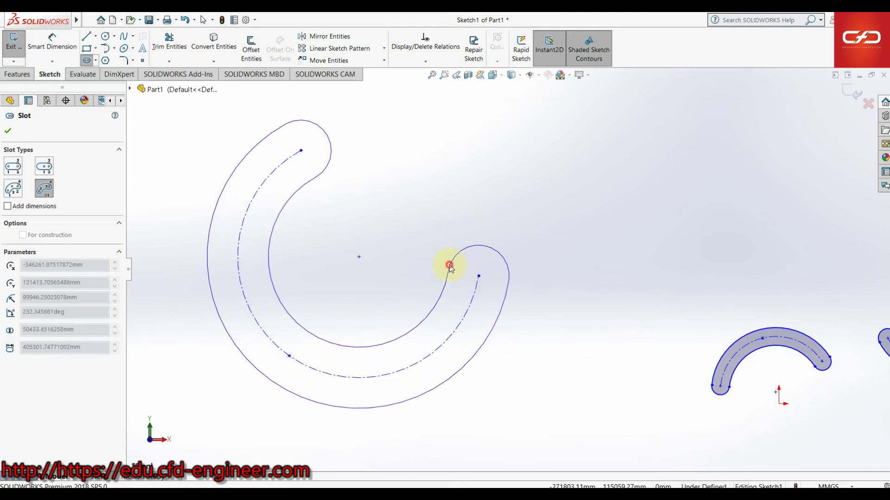
left_click(449, 265)
Box-select all four arc slots and delete them
scroll(639, 194, "up", 3)
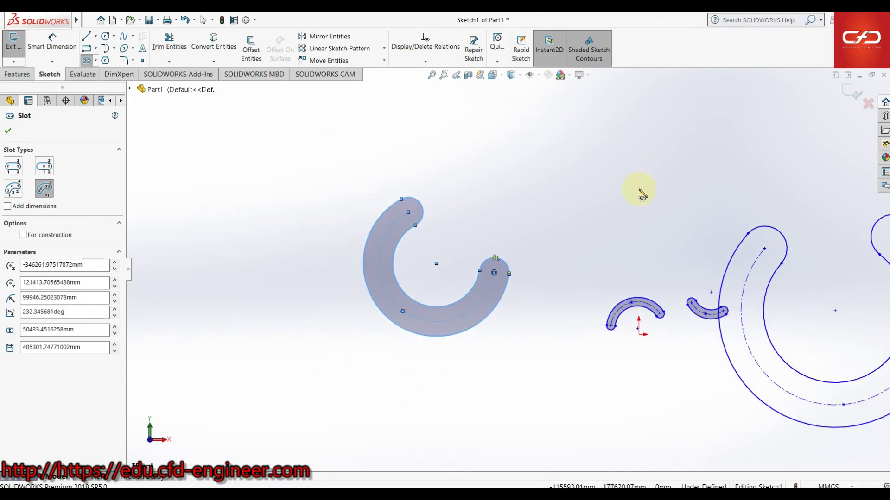
scroll(640, 194, "up", 1)
scroll(524, 255, "up", 1)
scroll(607, 192, "up", 2)
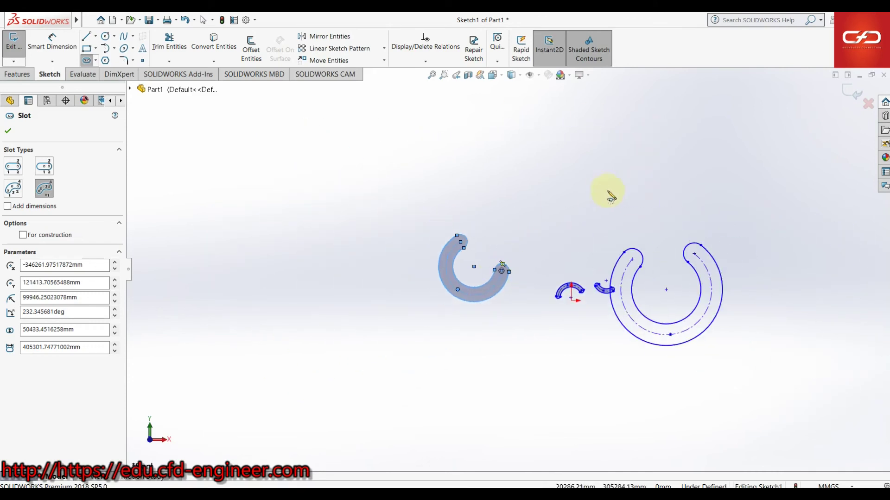
scroll(610, 194, "down", 3)
scroll(509, 326, "down", 2)
scroll(510, 326, "up", 3)
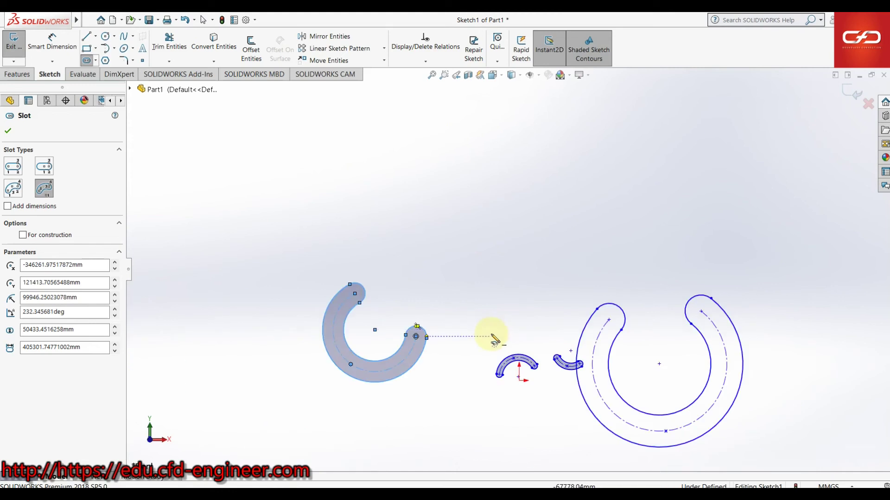
scroll(491, 338, "up", 1)
key("Escape")
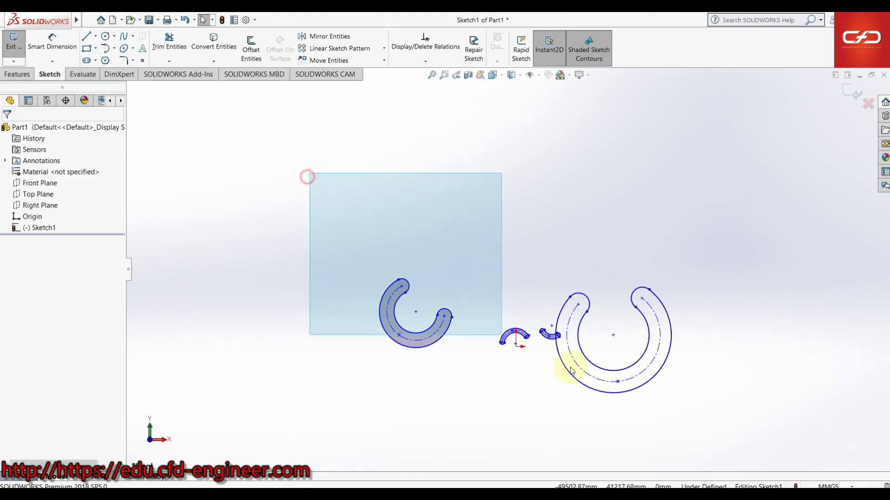
left_click_drag(309, 174, 783, 461)
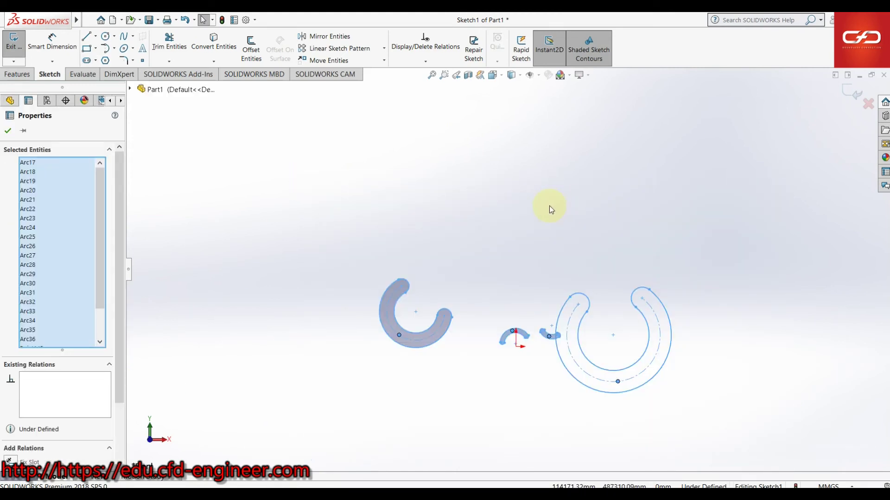
key("Delete")
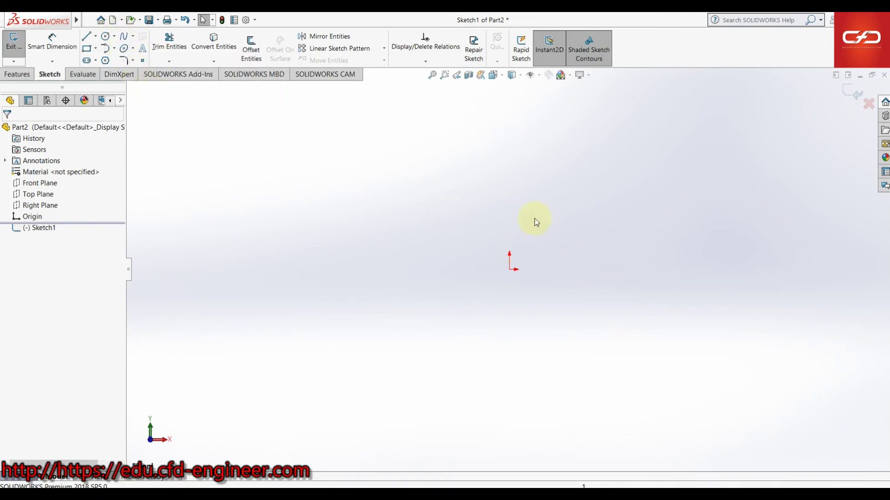
Place six scattered sketch points around the origin, then box-select and delete them all
left_click(143, 60)
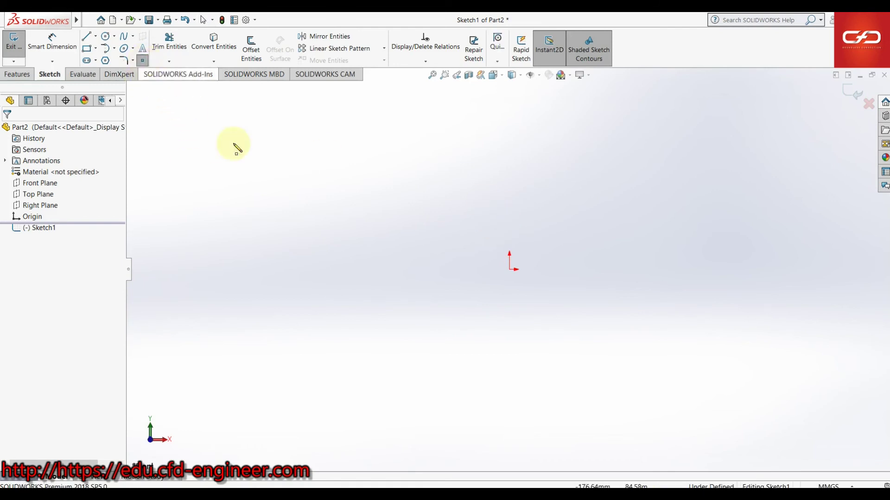
left_click(378, 166)
left_click(589, 207)
left_click(410, 265)
left_click(461, 350)
left_click(646, 214)
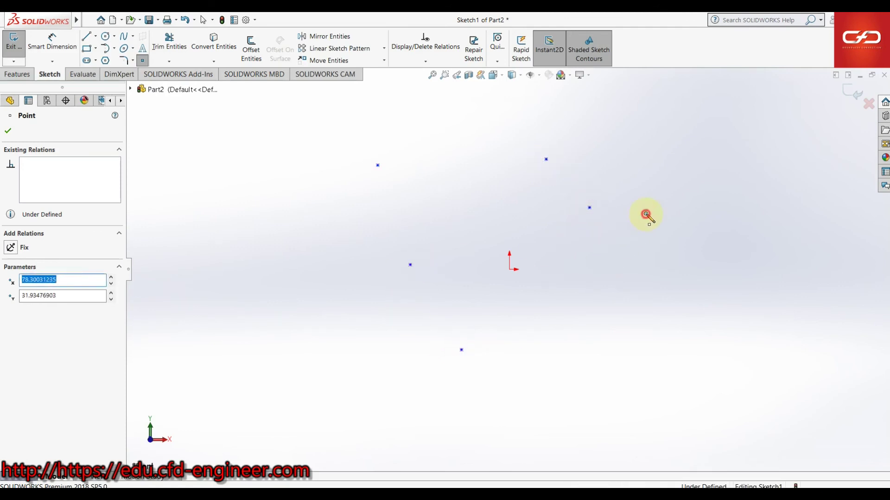
left_click(701, 246)
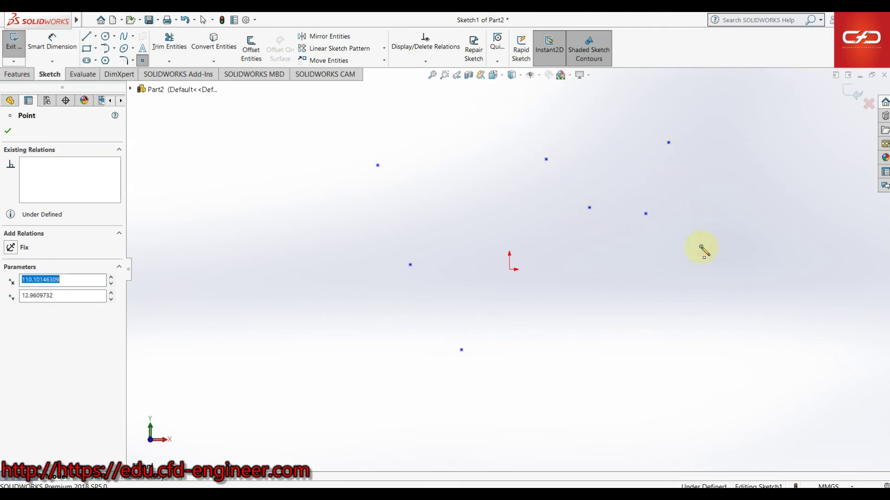
key("Escape")
left_click_drag(288, 111, 764, 424)
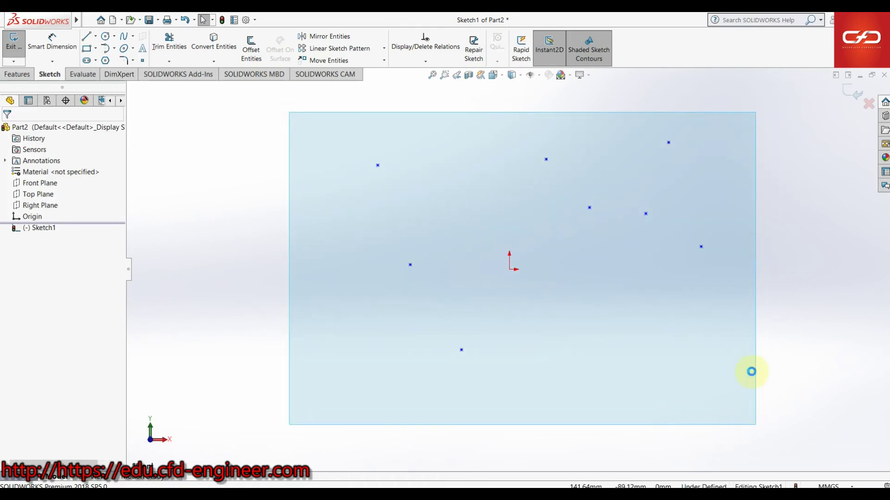
key("Delete")
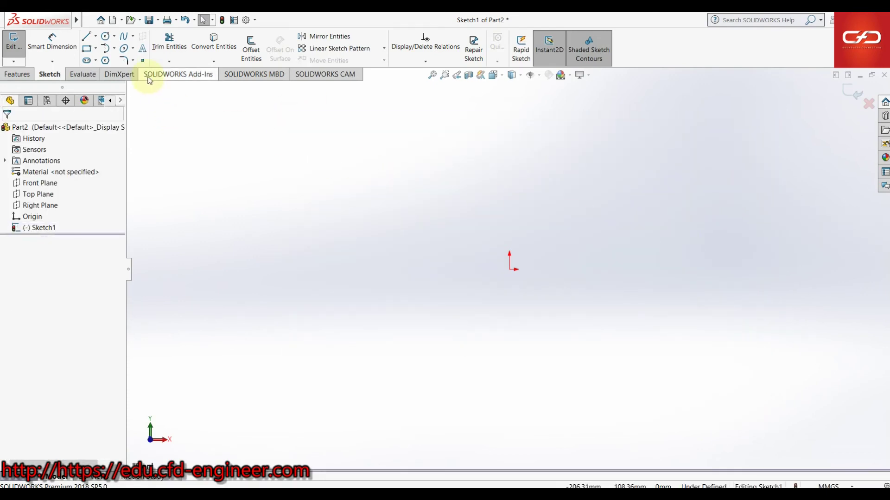
Place a single sketch point above and left of the origin
left_click(141, 60)
left_click(480, 174)
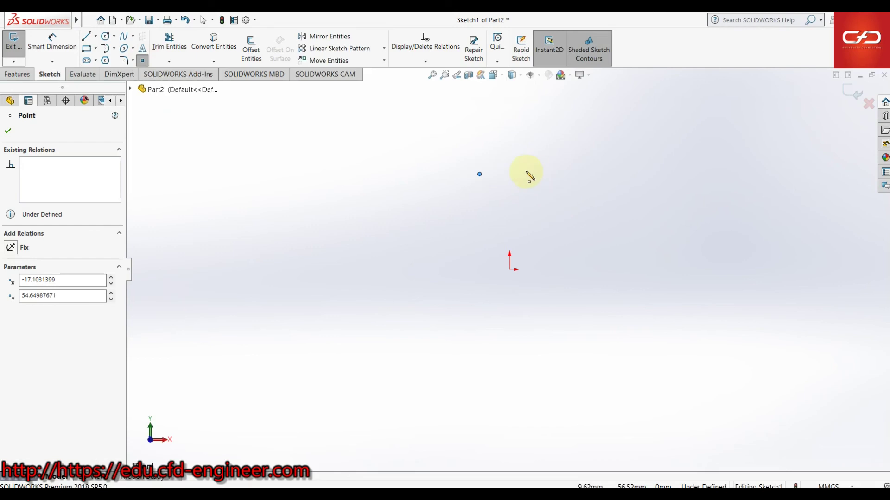
key("Escape")
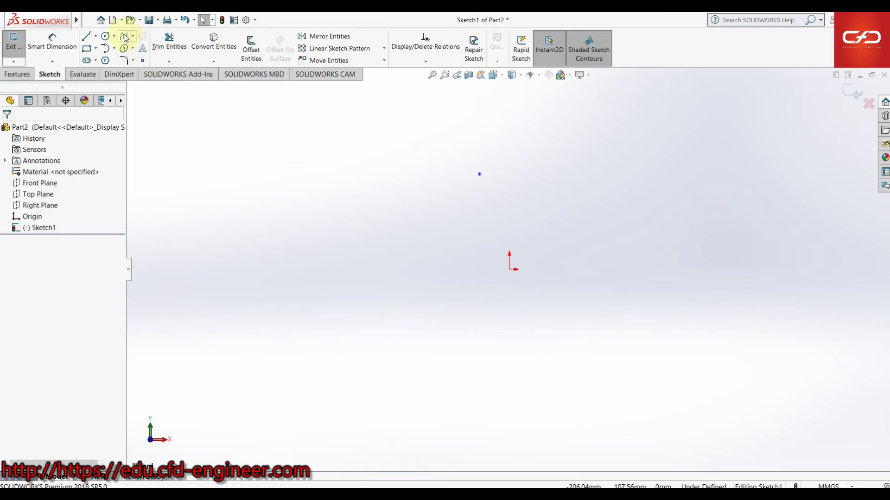
Draw an S-shaped spline from the existing point through four bends to a lower-right end
left_click(124, 37)
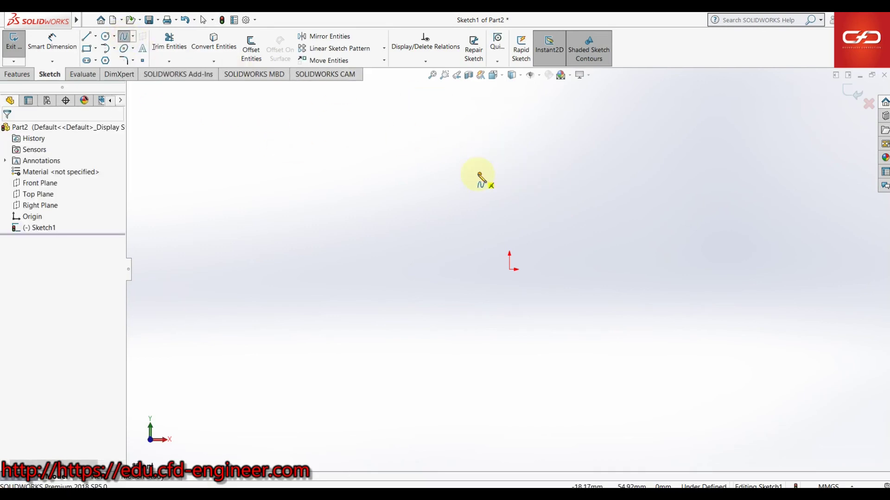
left_click(480, 174)
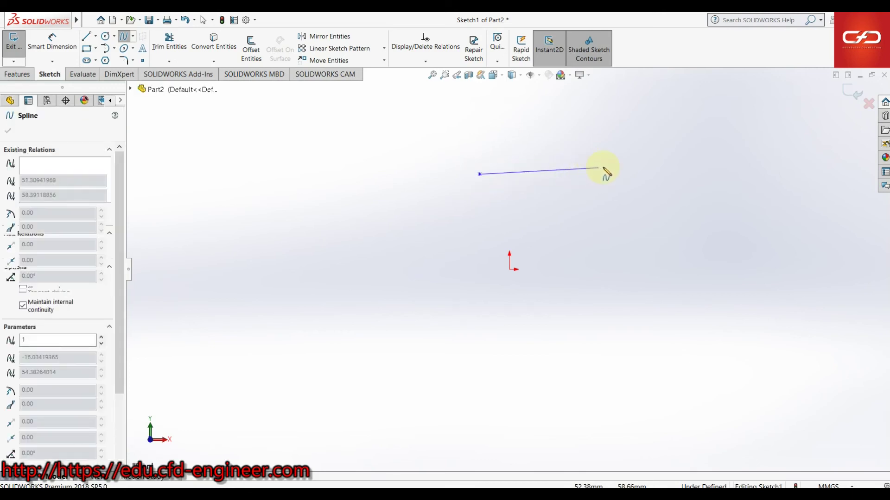
left_click(647, 164)
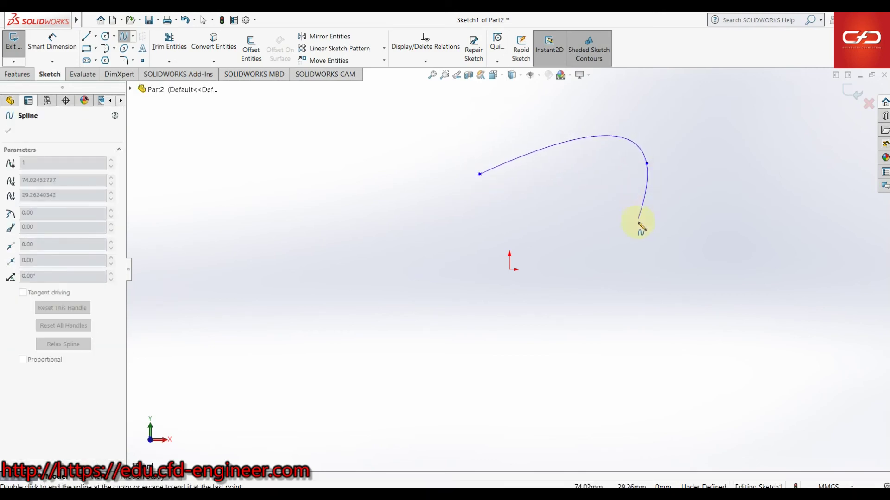
left_click(607, 308)
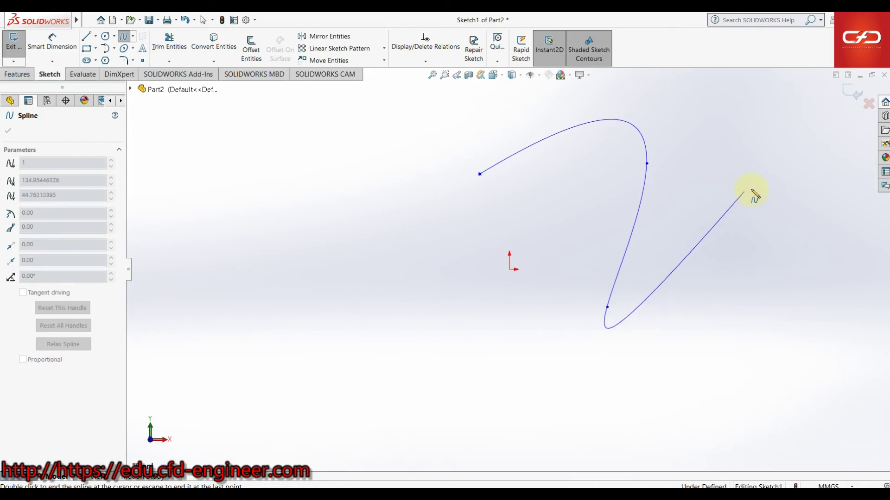
left_click(780, 178)
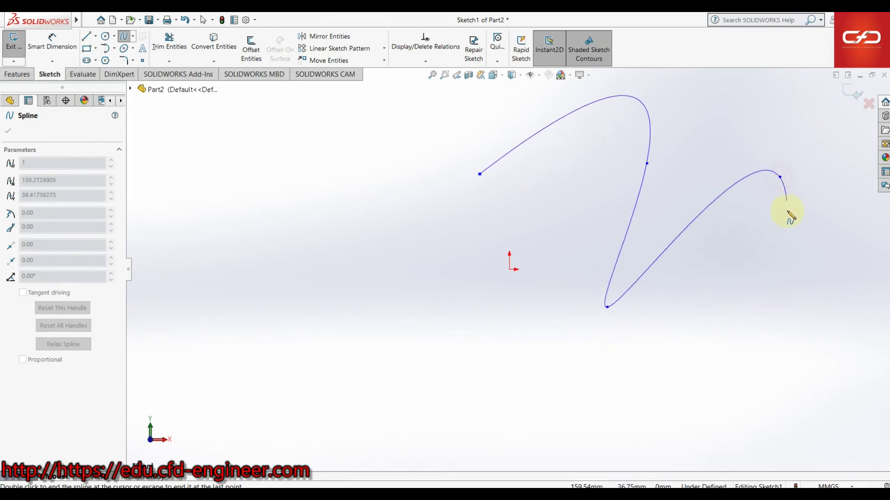
left_click(782, 345)
double_click(658, 397)
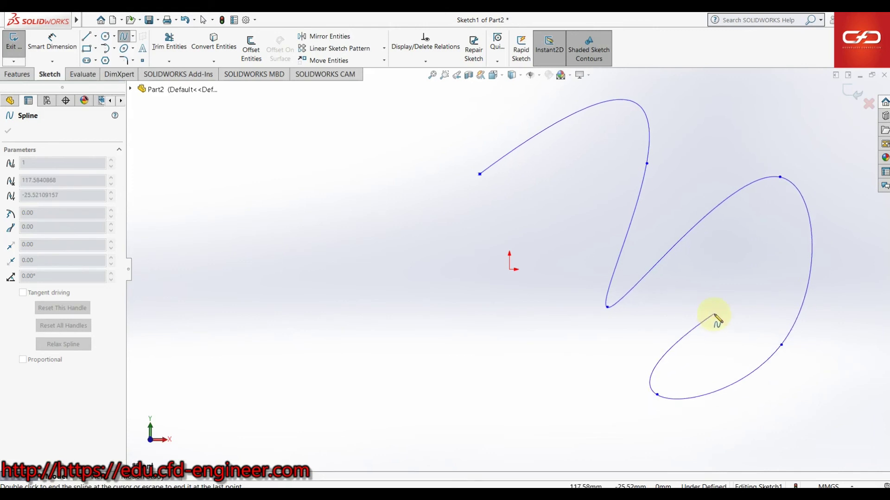
key("Escape")
Zoom to review the spline, then box-select it together with its start point
scroll(764, 244, "up", 3)
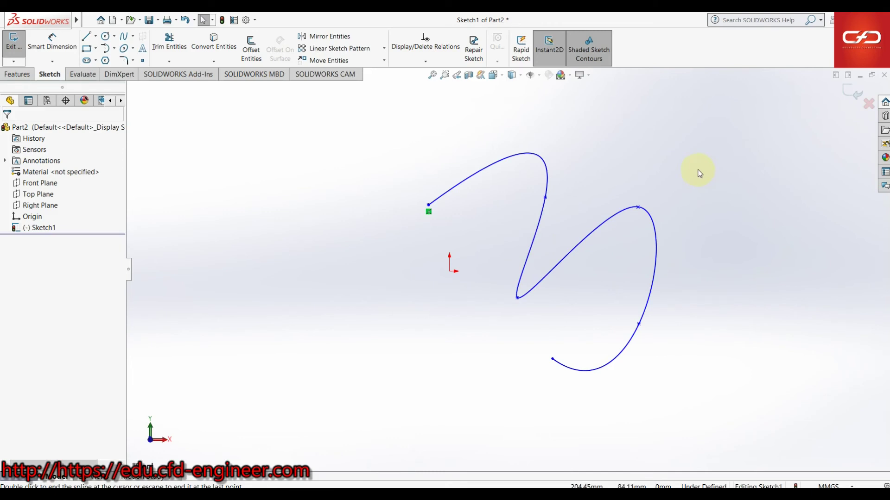
scroll(578, 297, "down", 1)
scroll(578, 297, "down", 1)
scroll(515, 307, "down", 1)
scroll(515, 307, "up", 2)
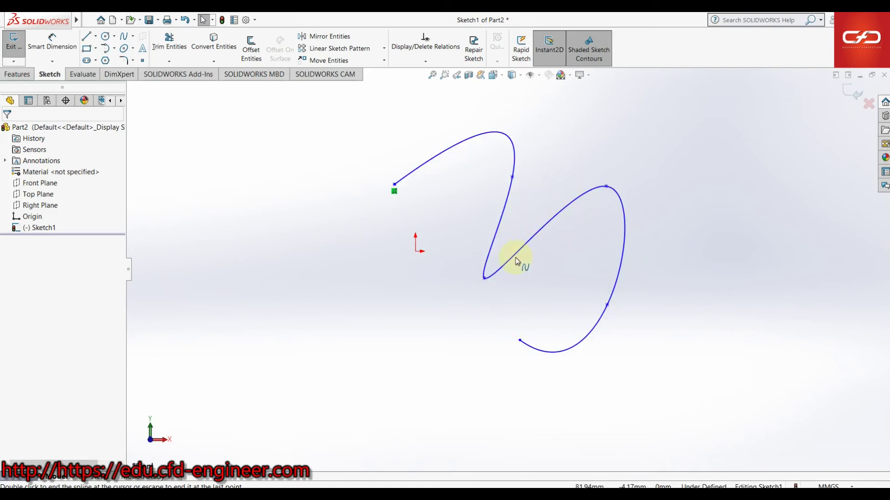
scroll(579, 245, "up", 2)
scroll(575, 250, "down", 3)
scroll(570, 264, "down", 1)
scroll(586, 277, "up", 1)
scroll(561, 290, "up", 1)
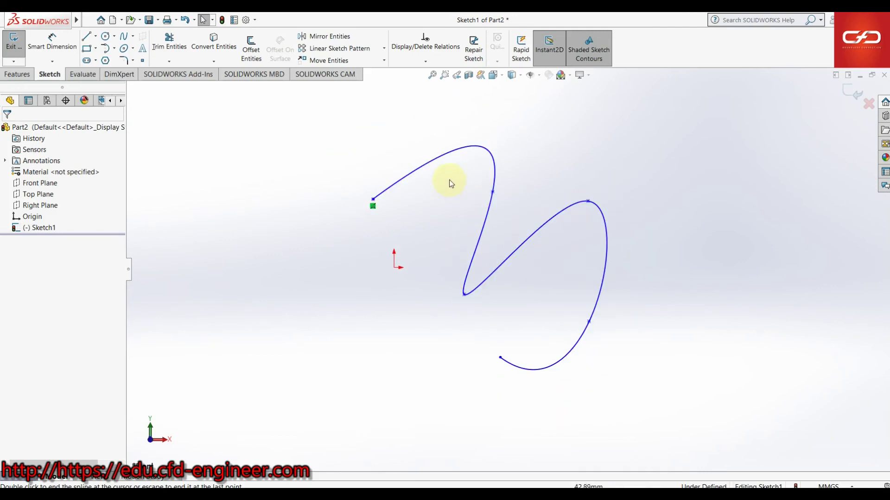
scroll(565, 252, "up", 2)
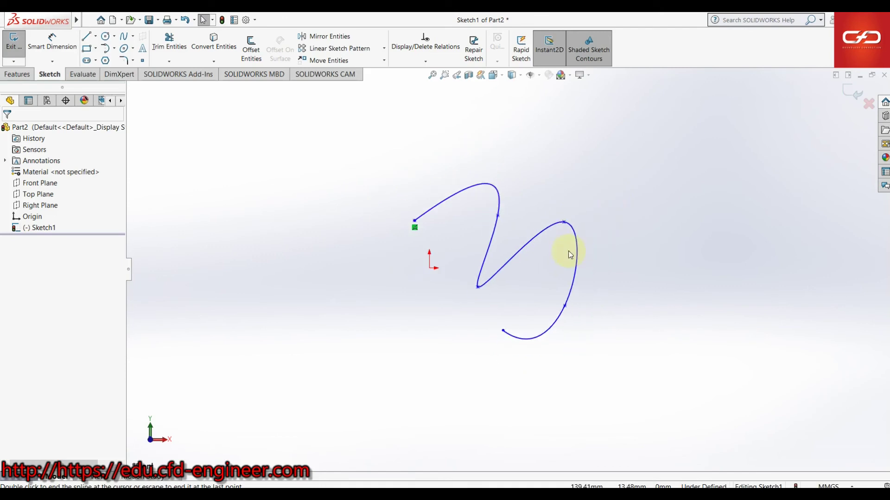
scroll(570, 252, "down", 2)
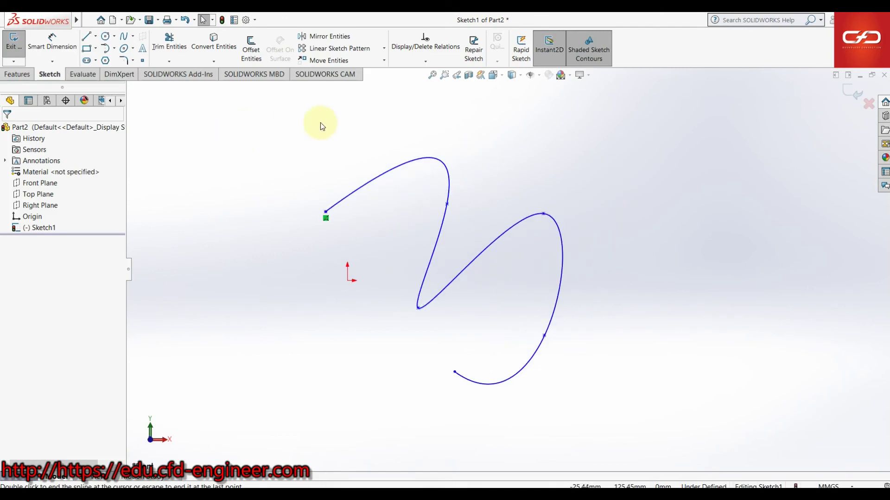
scroll(509, 266, "up", 1)
left_click_drag(344, 155, 584, 397)
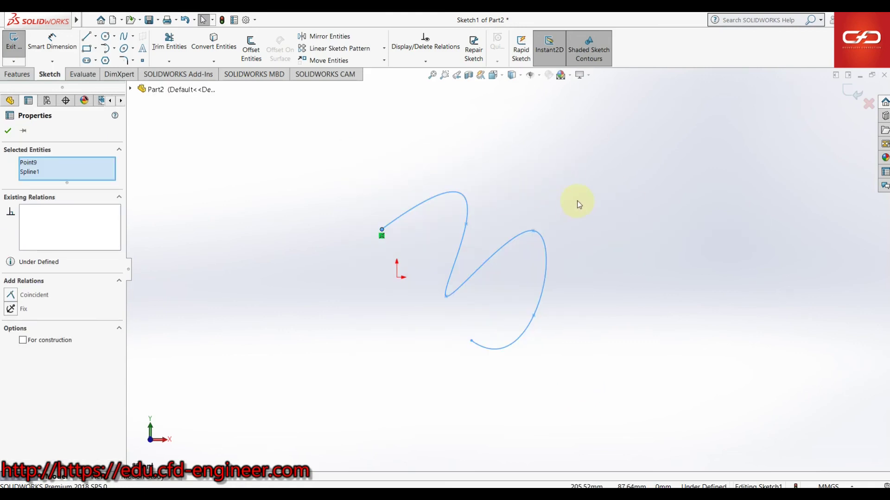
Delete the spline and draw one large corner rectangle enclosing the origin
key("Delete")
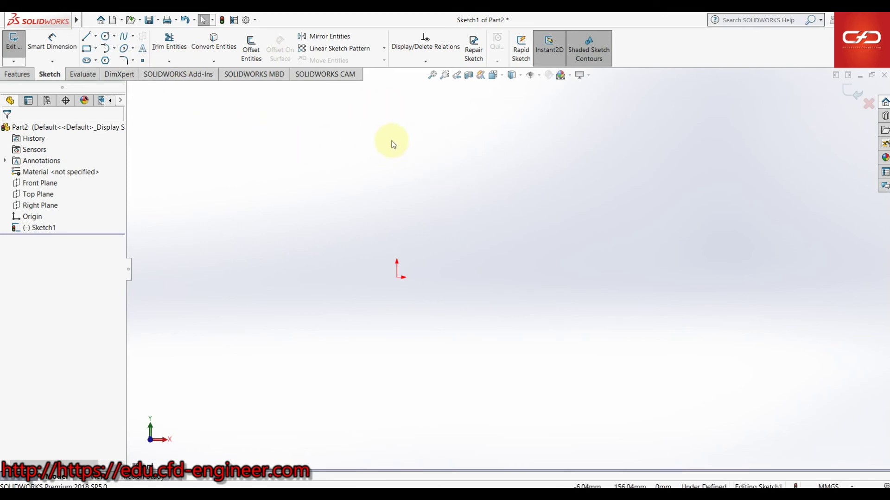
left_click(89, 48)
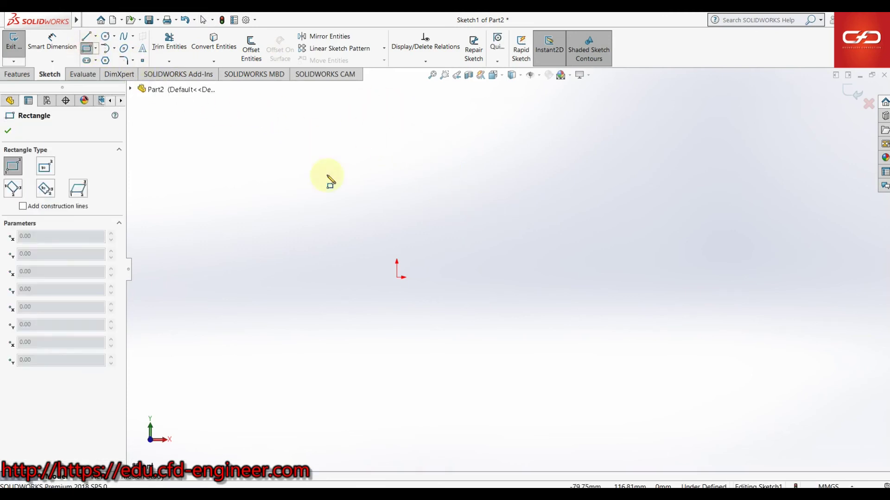
left_click(314, 158)
left_click(645, 387)
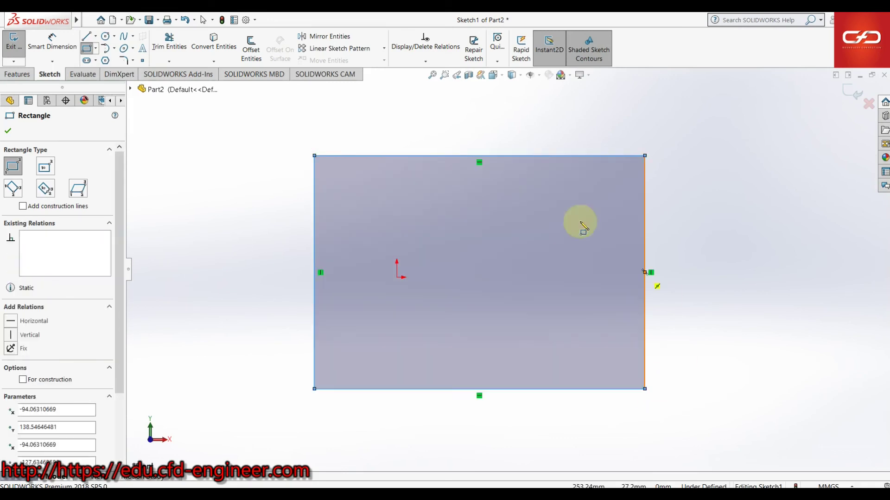
scroll(510, 241, "up", 3)
scroll(510, 238, "down", 2)
scroll(359, 227, "down", 2)
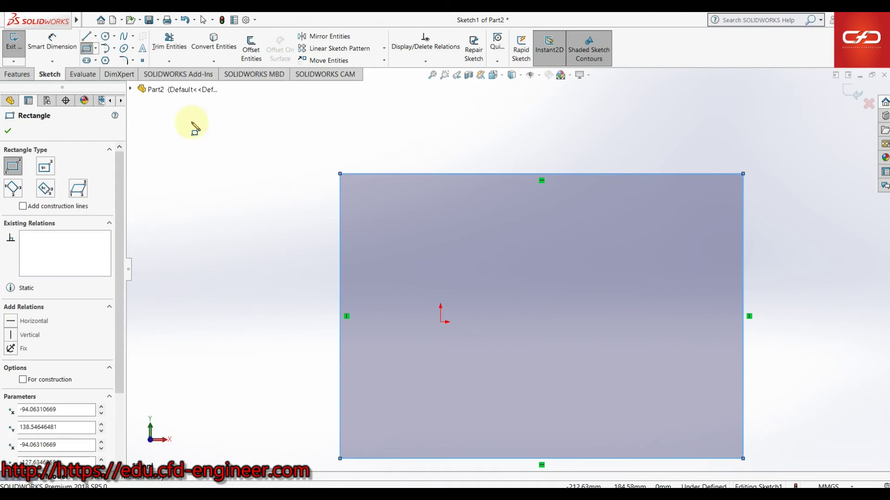
key("Escape")
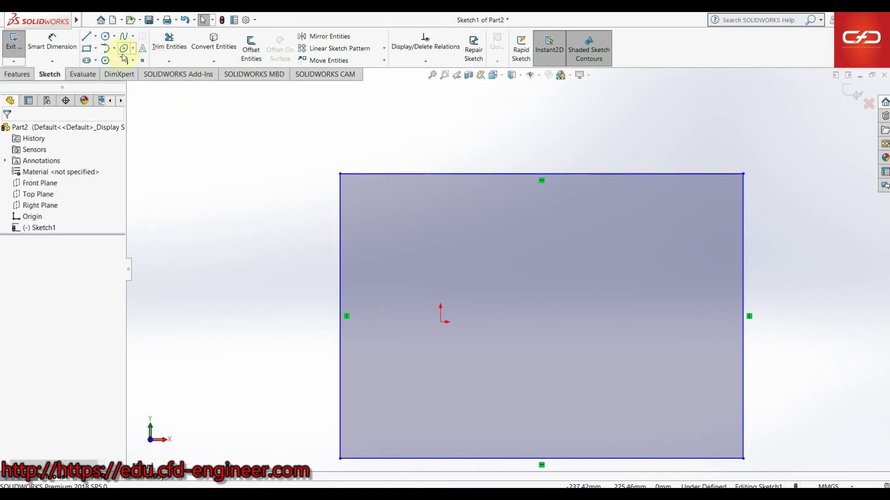
Start the Sketch Fillet tool from the fillet and chamfer choices
left_click(133, 62)
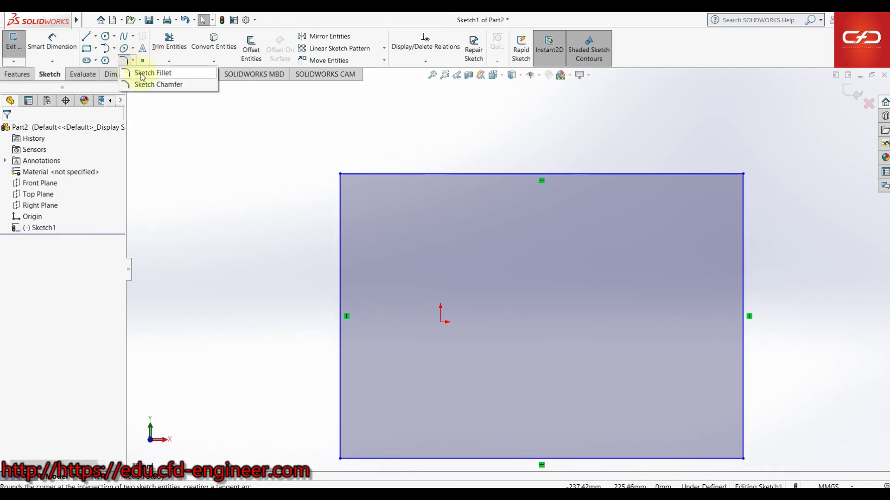
left_click(135, 62)
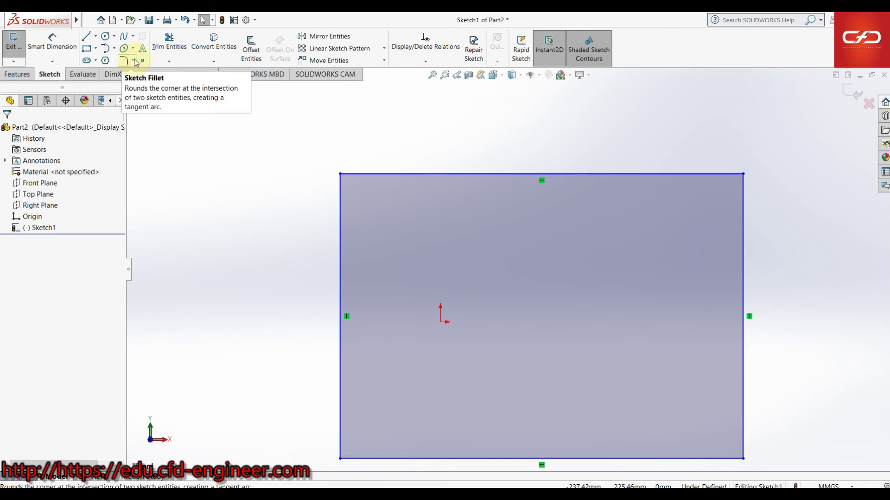
left_click(135, 62)
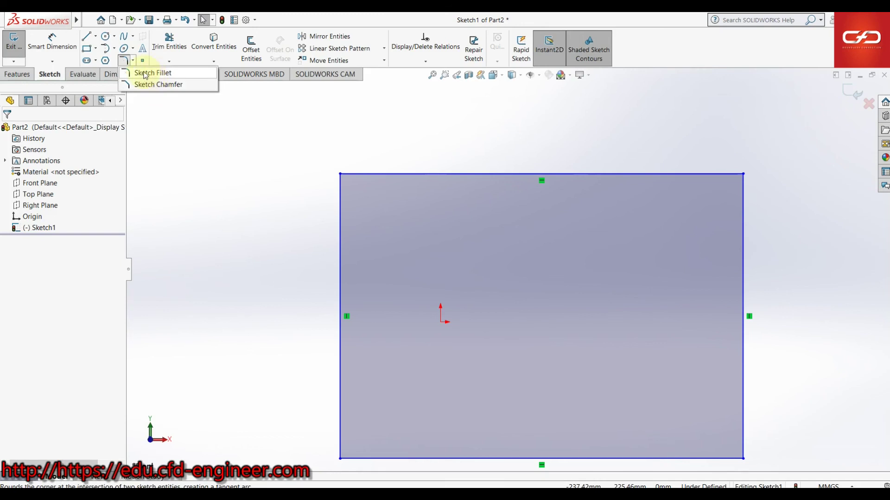
left_click(145, 75)
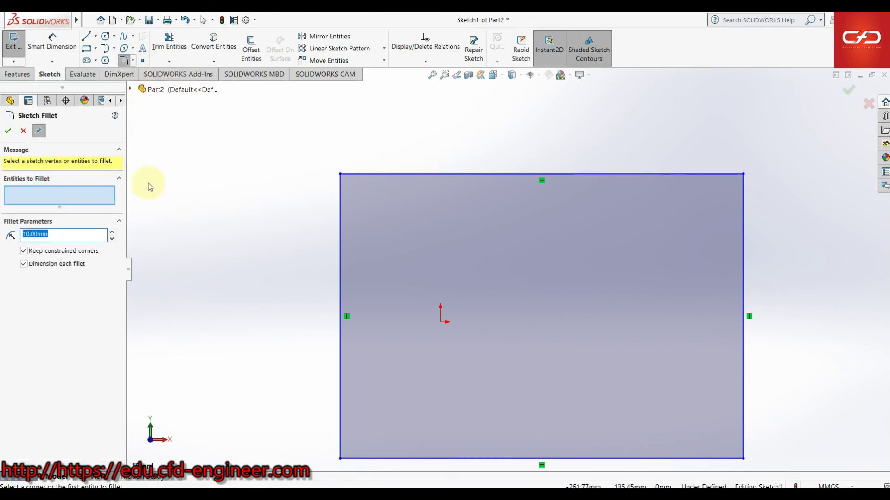
scroll(510, 268, "up", 1)
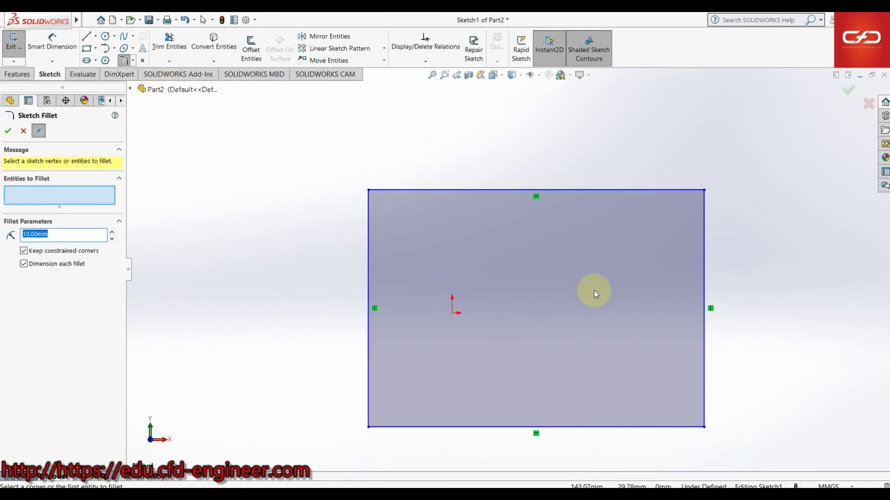
scroll(592, 295, "down", 2)
scroll(288, 254, "up", 2)
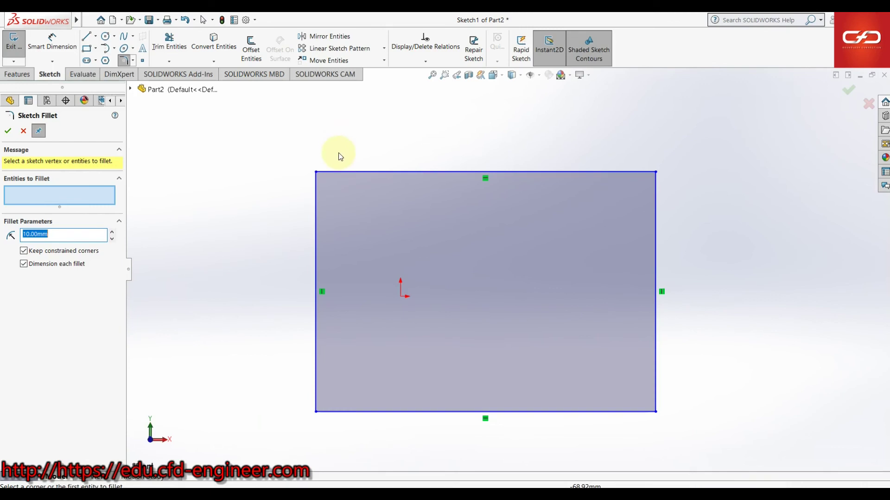
Pick the top and left edges for the top-left corner and select the 10.00mm radius value
left_click(344, 172)
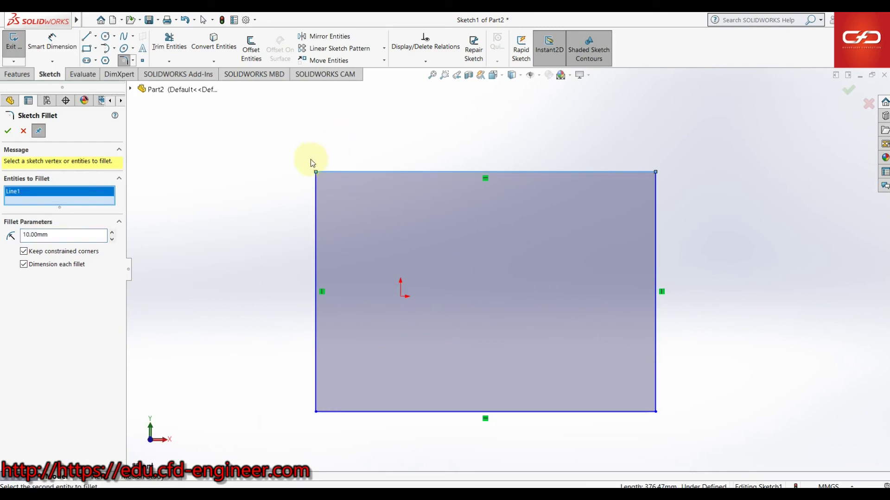
left_click(314, 190)
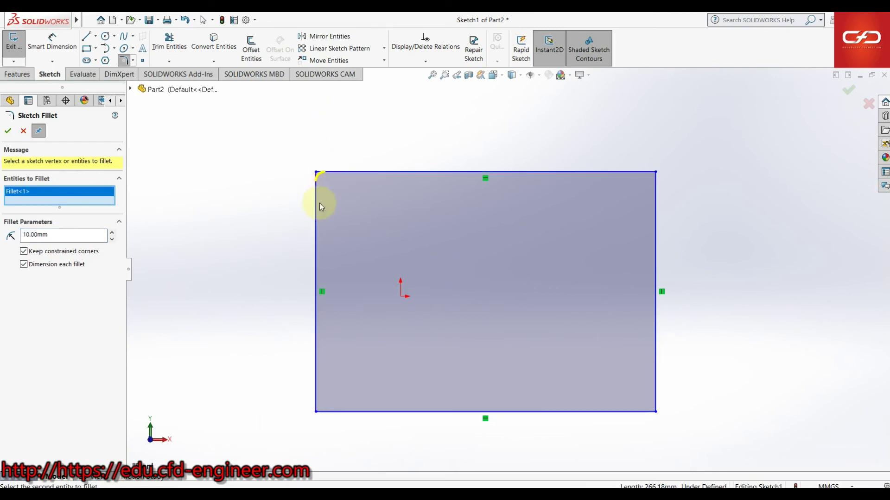
scroll(320, 204, "down", 2)
scroll(366, 204, "down", 1)
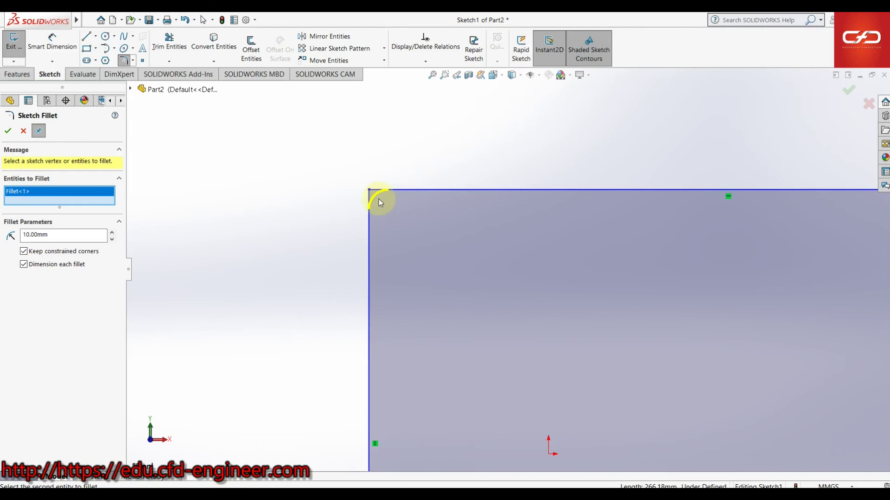
scroll(468, 197, "up", 1)
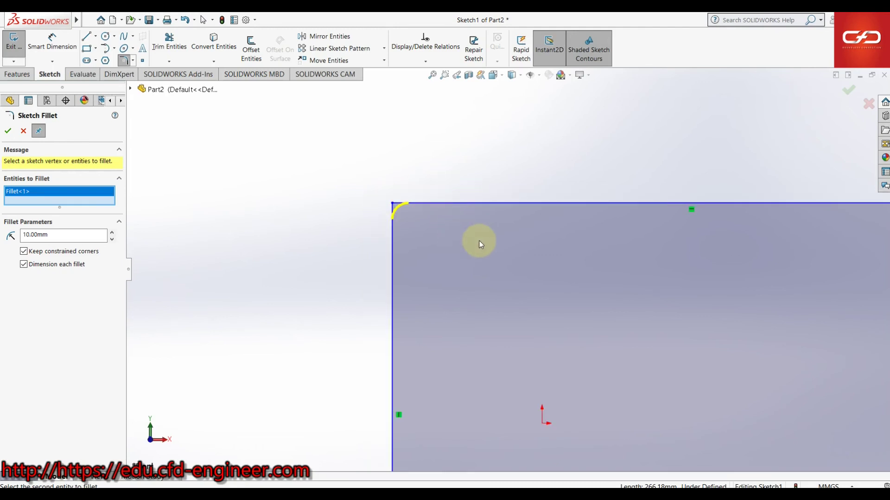
scroll(482, 241, "up", 1)
scroll(481, 238, "down", 1)
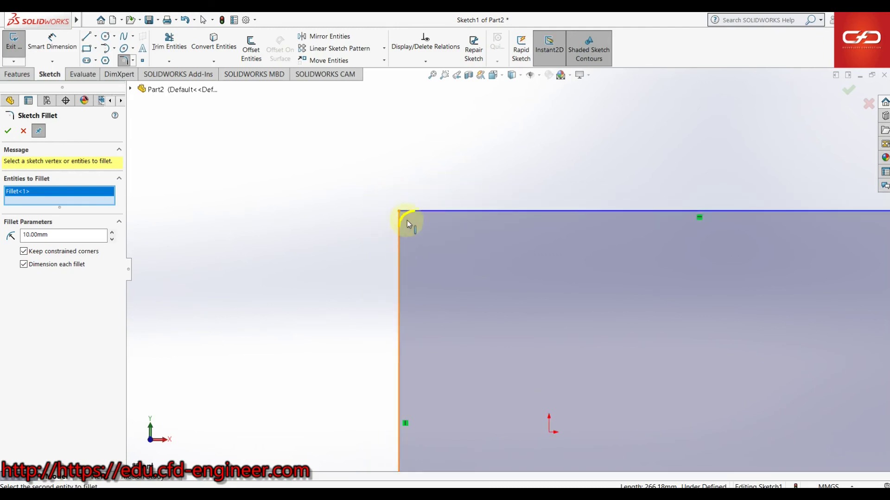
left_click(63, 235)
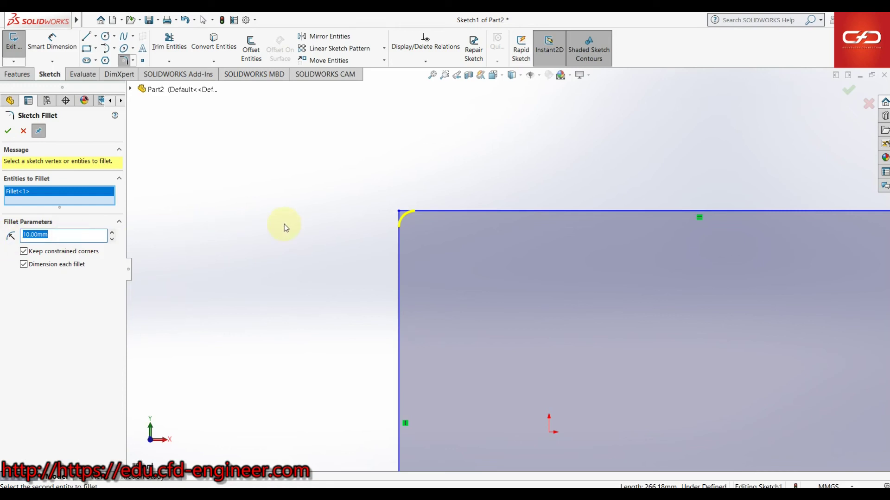
Set the fillet radius to 50 mm and fillet the top-right corner
type("50")
key("Return")
scroll(627, 328, "up", 1)
scroll(627, 328, "down", 1)
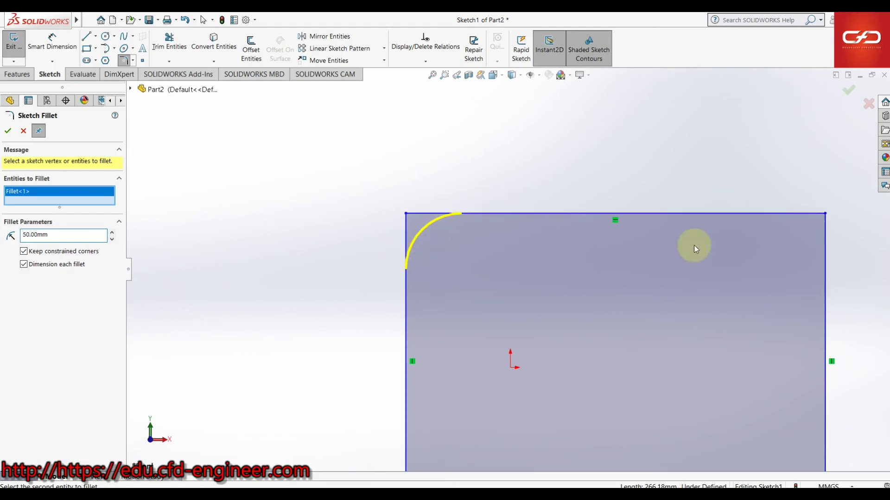
scroll(694, 245, "up", 2)
scroll(718, 262, "down", 2)
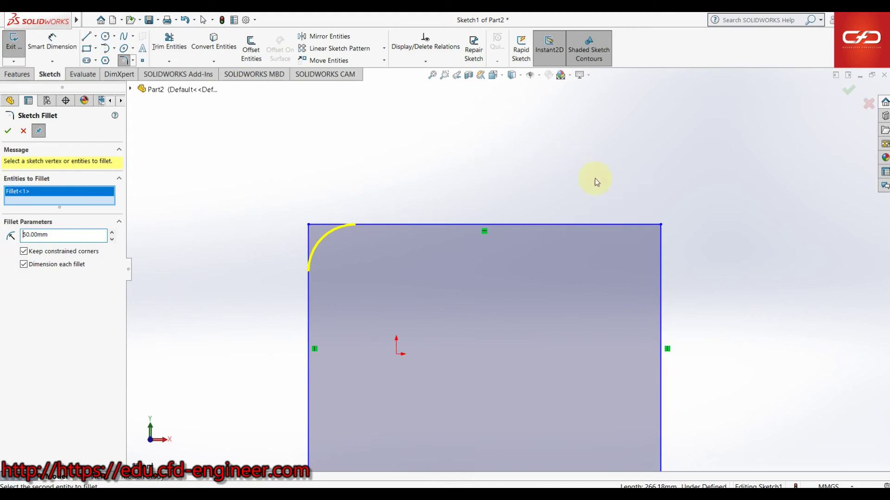
left_click(611, 224)
left_click(660, 253)
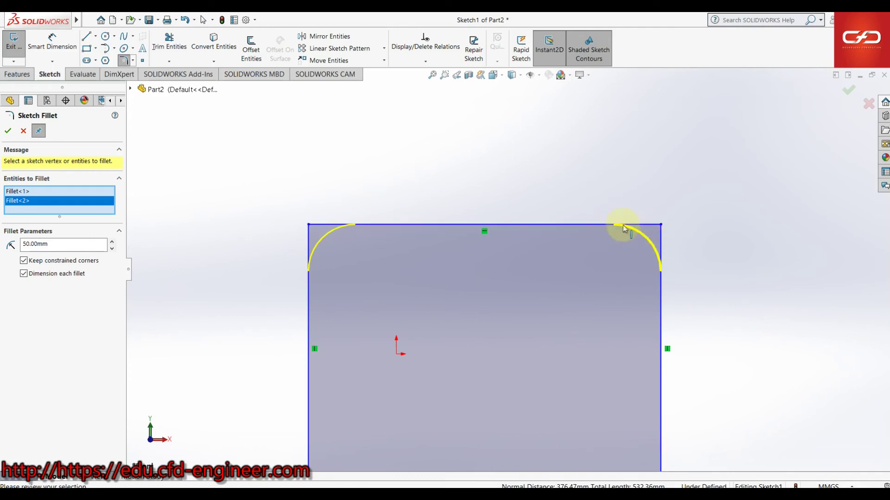
Fillet the bottom-right and bottom-left corners at 50 mm
scroll(602, 320, "down", 2)
scroll(602, 320, "up", 4)
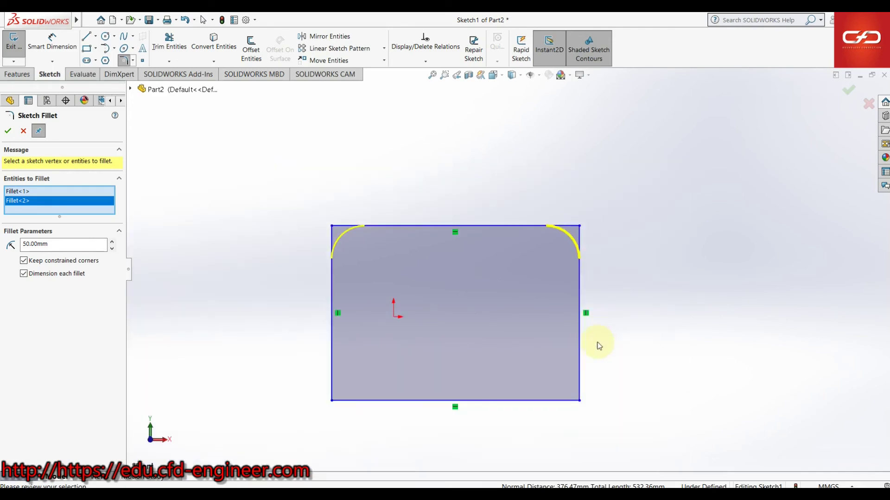
scroll(497, 377, "down", 1)
scroll(530, 393, "up", 1)
scroll(532, 394, "up", 2)
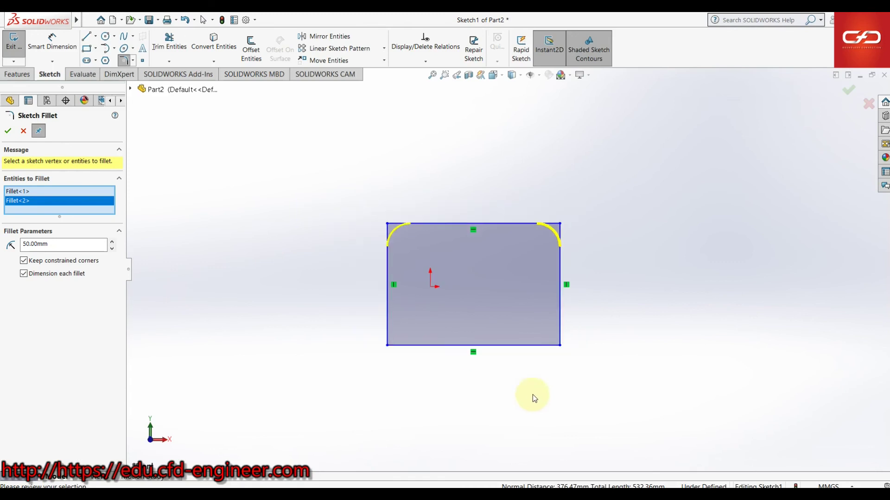
scroll(522, 329, "down", 3)
scroll(539, 308, "down", 2)
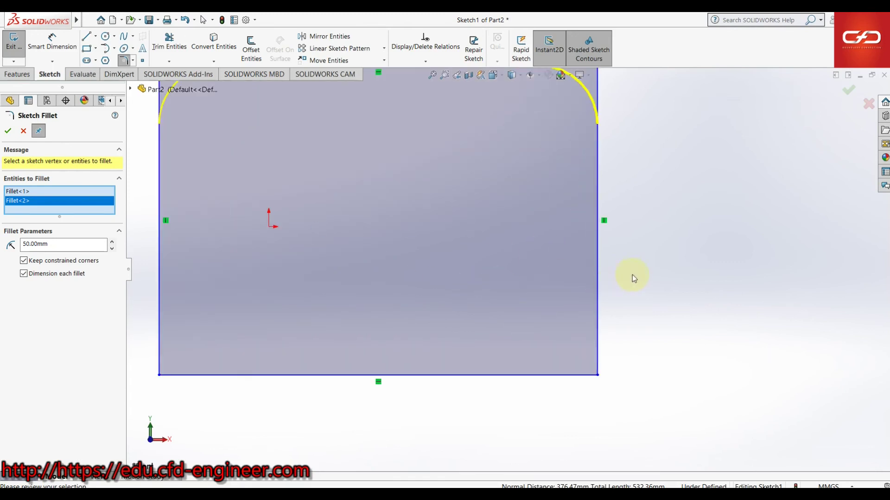
left_click(598, 339)
left_click(562, 374)
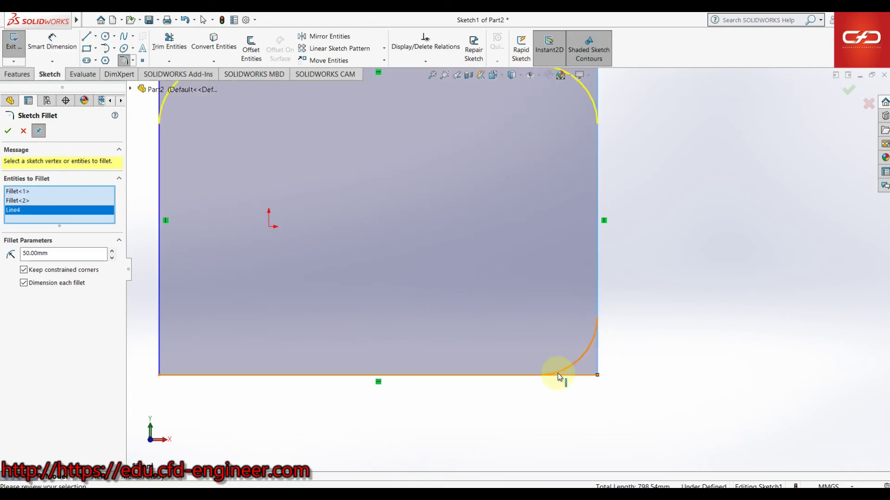
scroll(506, 300, "up", 3)
scroll(362, 297, "down", 1)
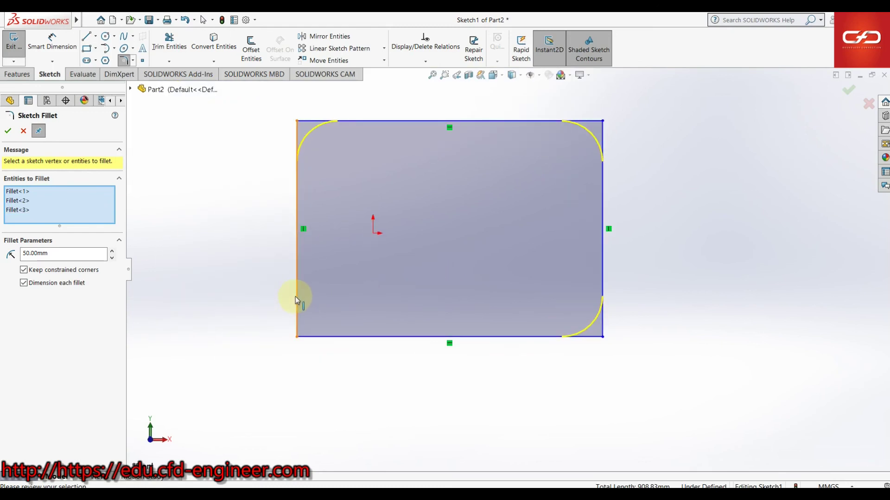
left_click(296, 297)
left_click(316, 336)
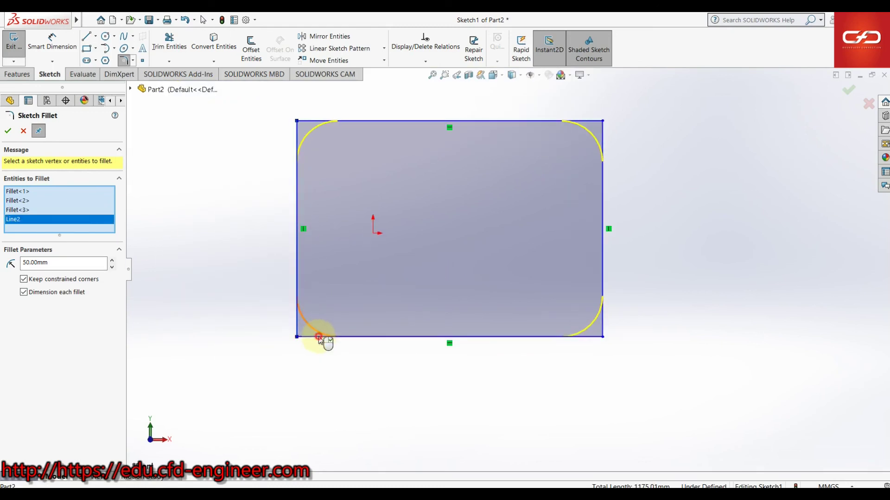
Confirm the four R50.00 corner fillets and exit the fillet command
scroll(454, 208, "up", 3)
scroll(452, 215, "down", 2)
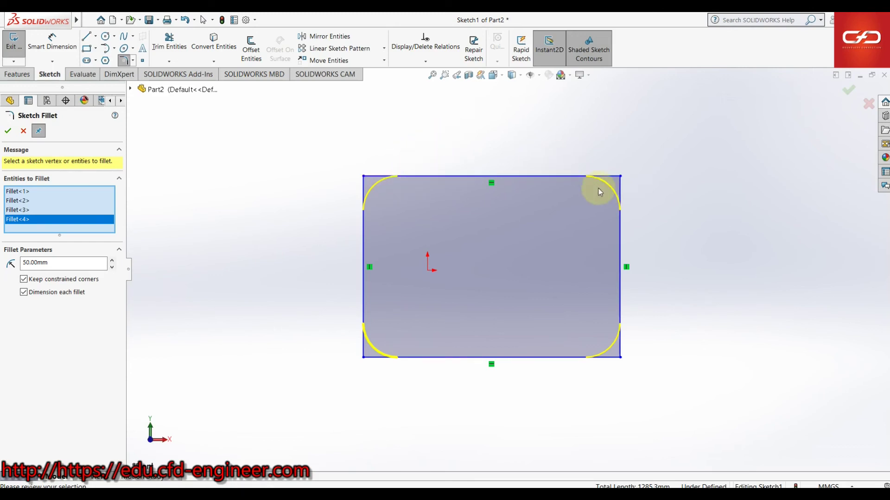
left_click(8, 131)
left_click(455, 348)
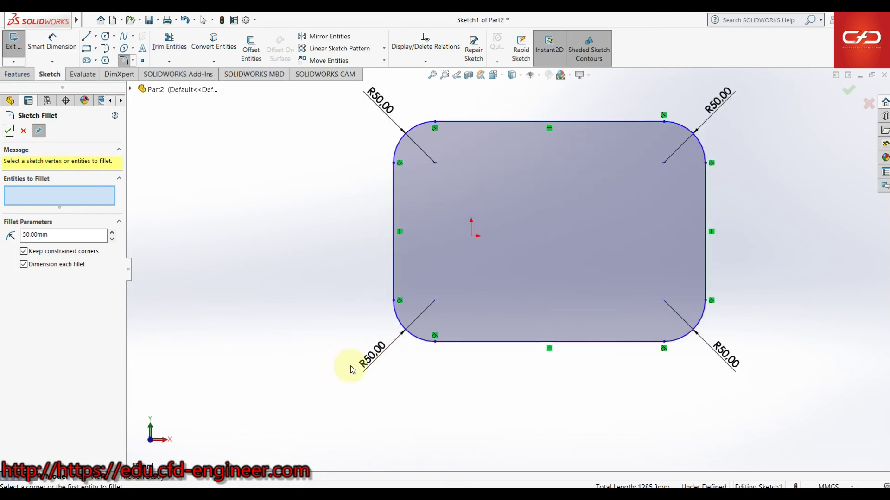
scroll(353, 364, "down", 2)
scroll(417, 296, "down", 2)
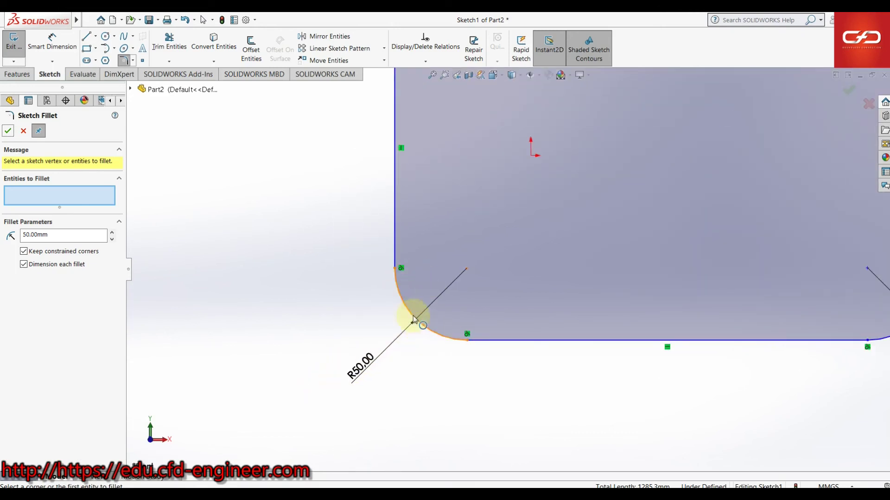
scroll(453, 305, "up", 3)
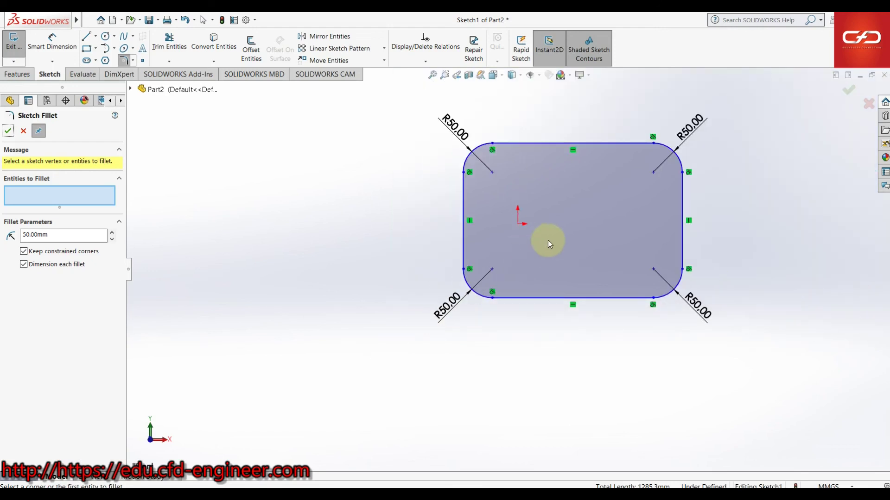
scroll(544, 241, "up", 2)
scroll(682, 173, "down", 2)
scroll(431, 292, "down", 2)
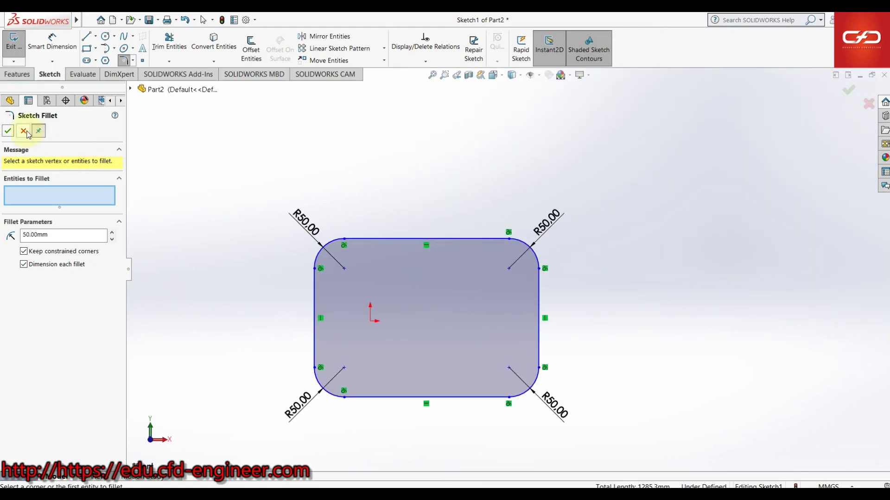
key("Escape")
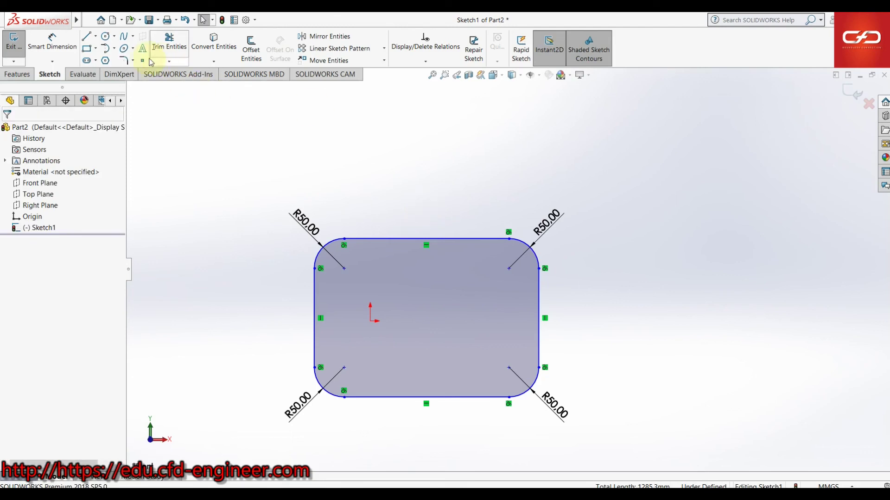
Draw a second, near-square corner rectangle to the right of the filleted one
left_click(92, 50)
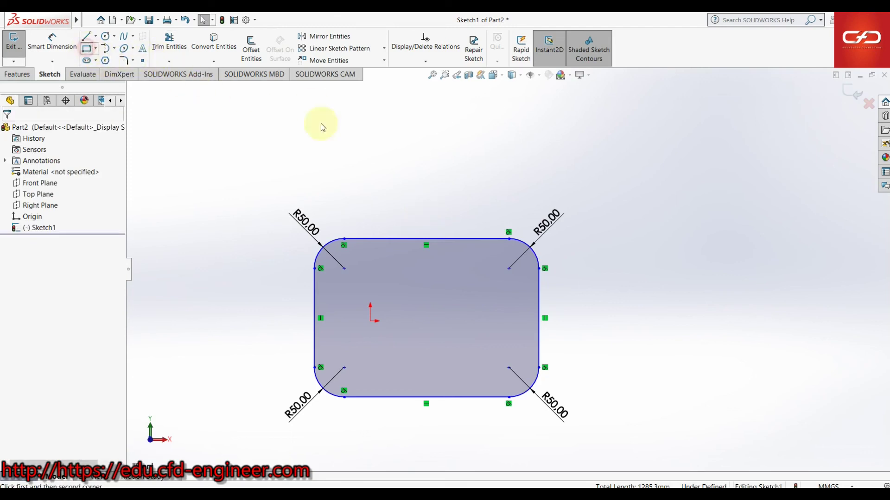
scroll(663, 217, "up", 2)
scroll(669, 217, "up", 1)
scroll(672, 218, "up", 1)
left_click(642, 158)
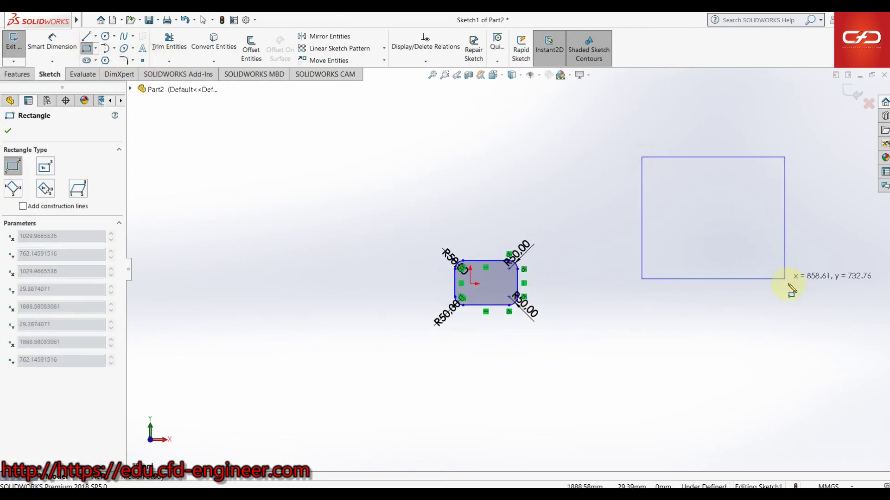
left_click(805, 305)
scroll(794, 175, "up", 2)
scroll(686, 220, "down", 3)
scroll(528, 268, "down", 2)
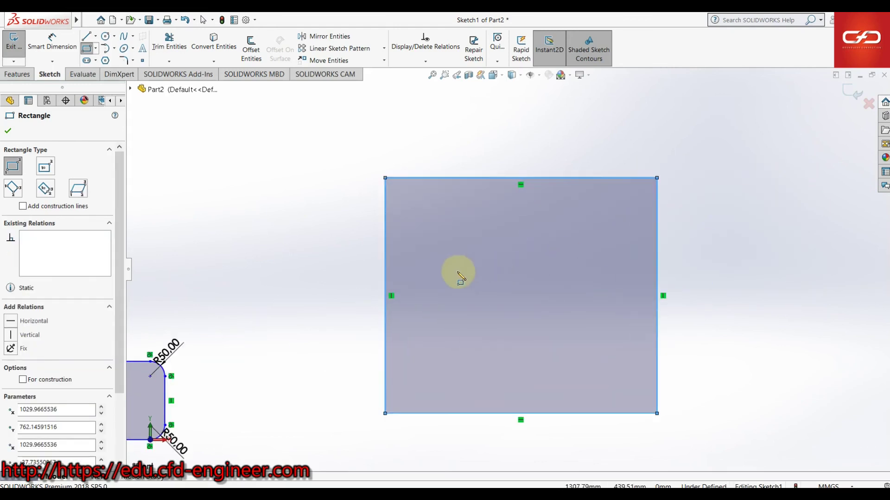
left_click(134, 60)
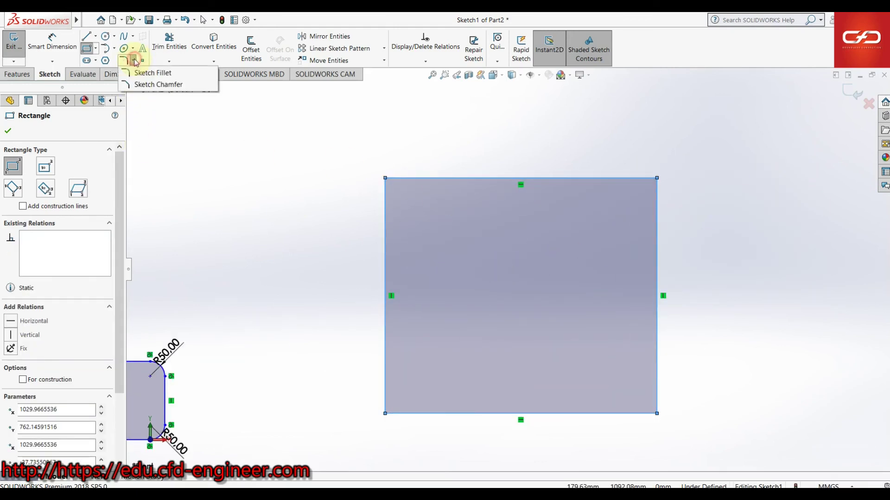
Chamfer the second rectangle's top-left corner using angle-distance 50 mm and 50°
left_click(155, 86)
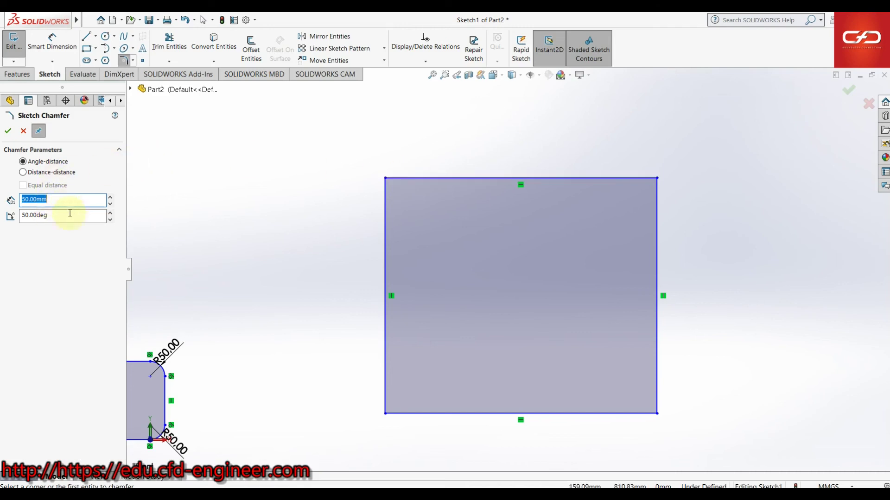
left_click(54, 218)
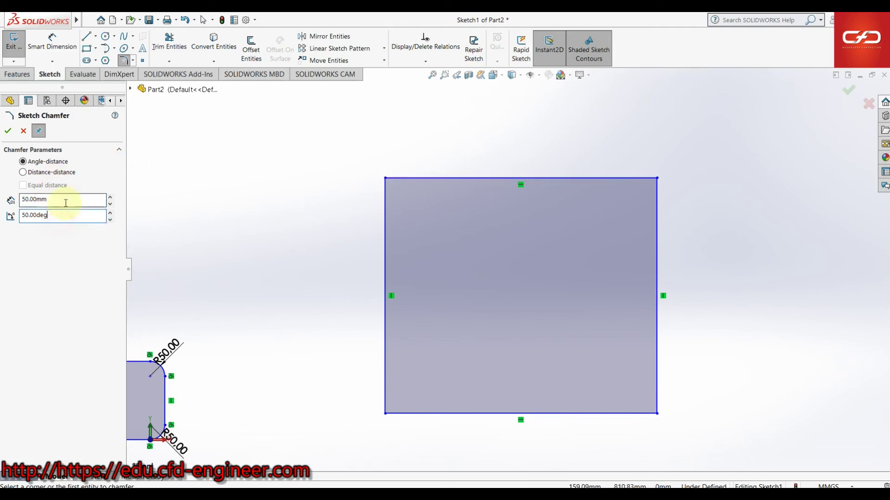
left_click(70, 200)
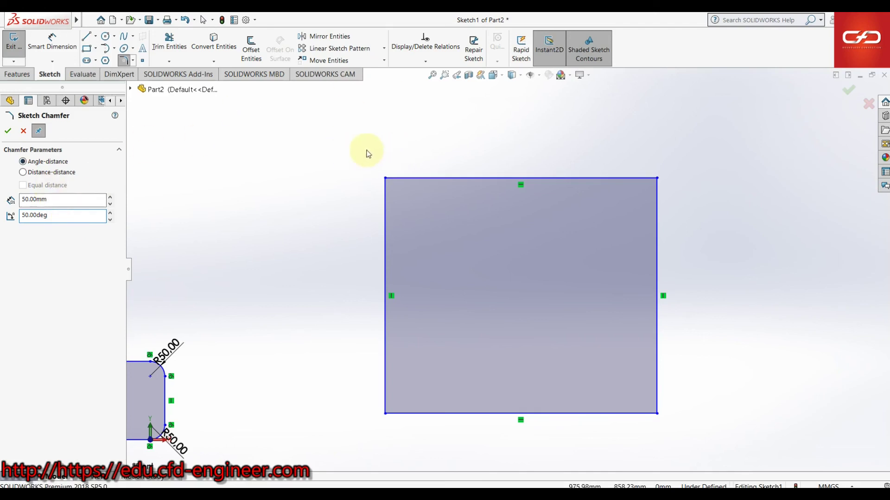
scroll(367, 152, "down", 2)
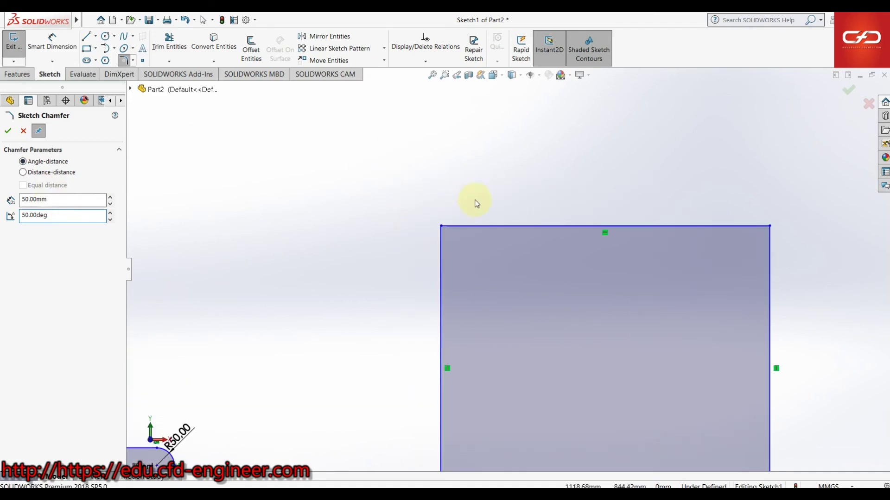
left_click(478, 227)
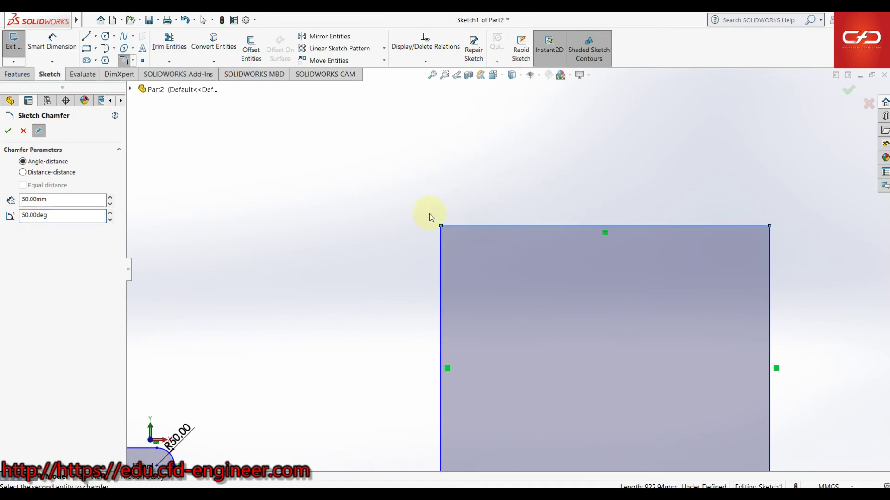
left_click(440, 252)
scroll(458, 246, "up", 2)
scroll(472, 252, "down", 2)
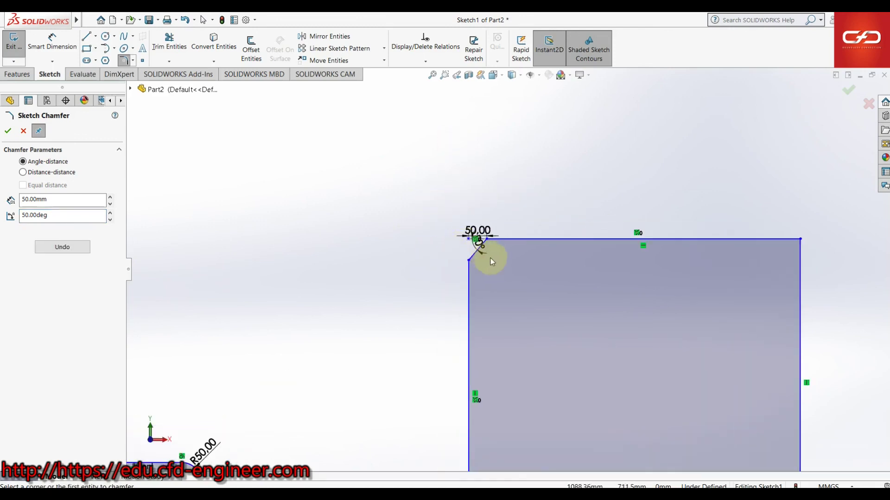
scroll(491, 258, "down", 5)
scroll(398, 126, "up", 1)
scroll(435, 160, "up", 1)
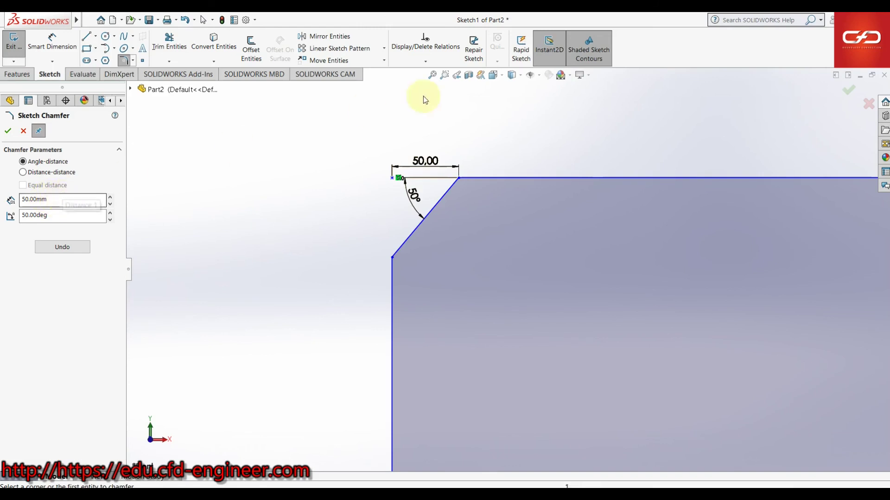
left_click(485, 176)
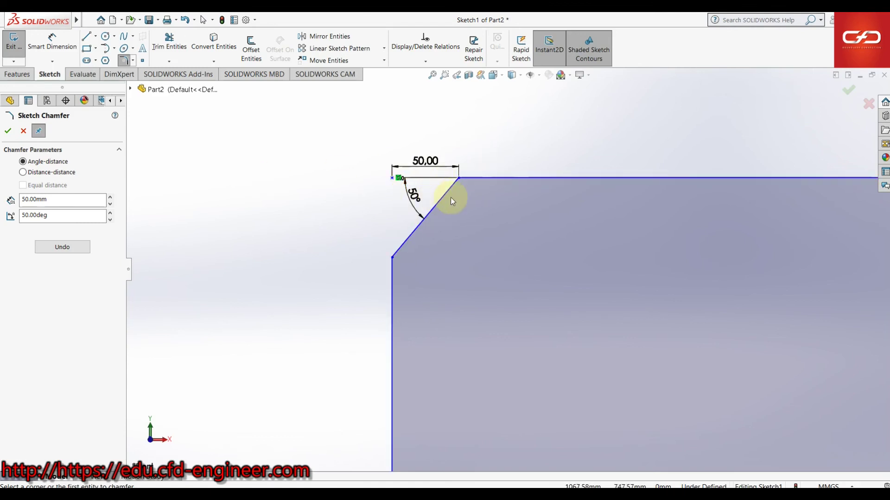
scroll(616, 224, "up", 3)
scroll(639, 238, "up", 2)
scroll(636, 269, "down", 2)
scroll(635, 280, "up", 1)
scroll(318, 246, "down", 3)
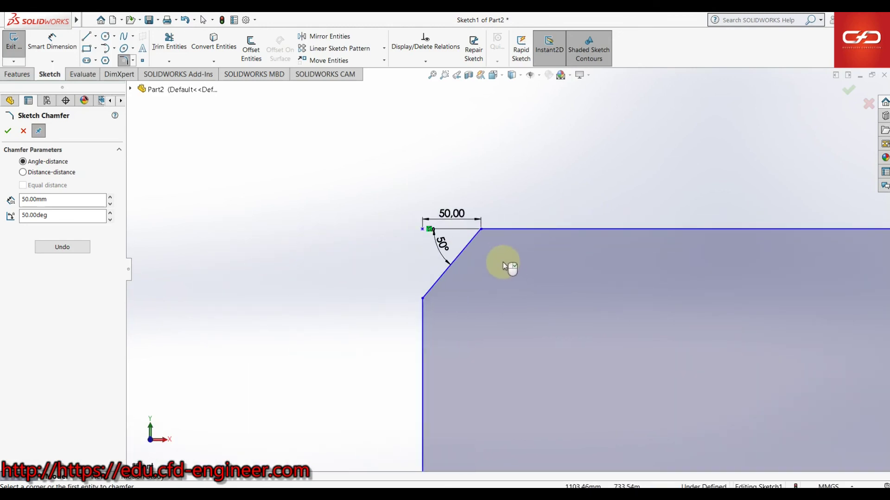
scroll(503, 267, "down", 2)
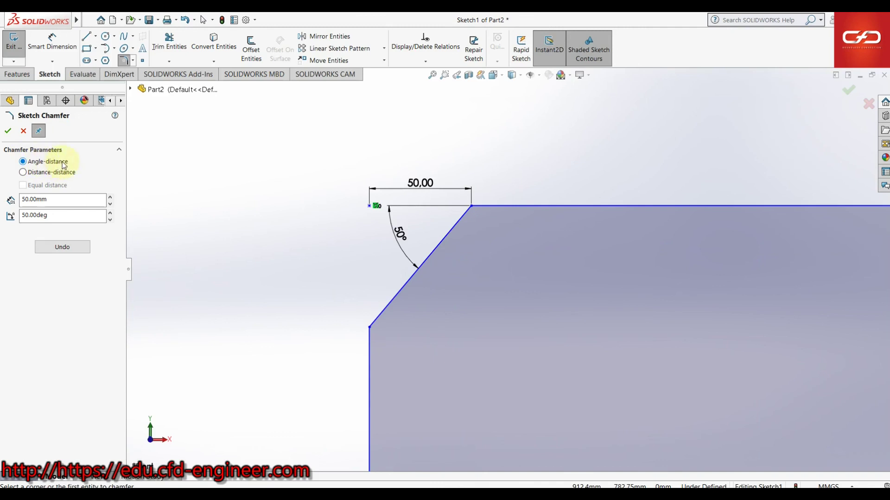
scroll(491, 246, "up", 2)
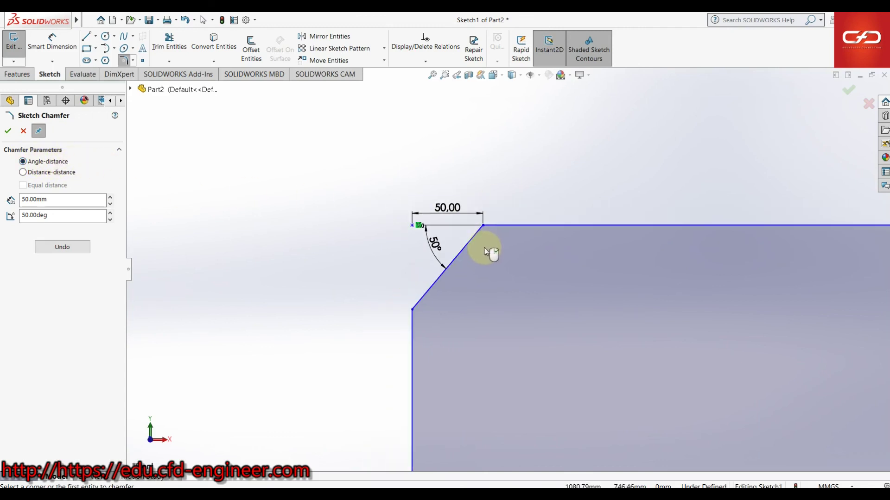
Chamfer the top-right corner with angle-distance values of 100 mm and 30°
left_click(56, 199)
type("10")
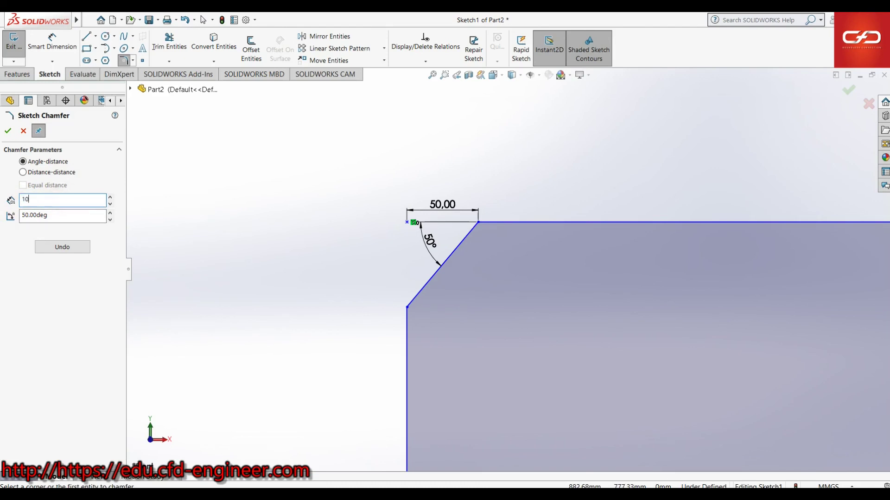
left_click(65, 215)
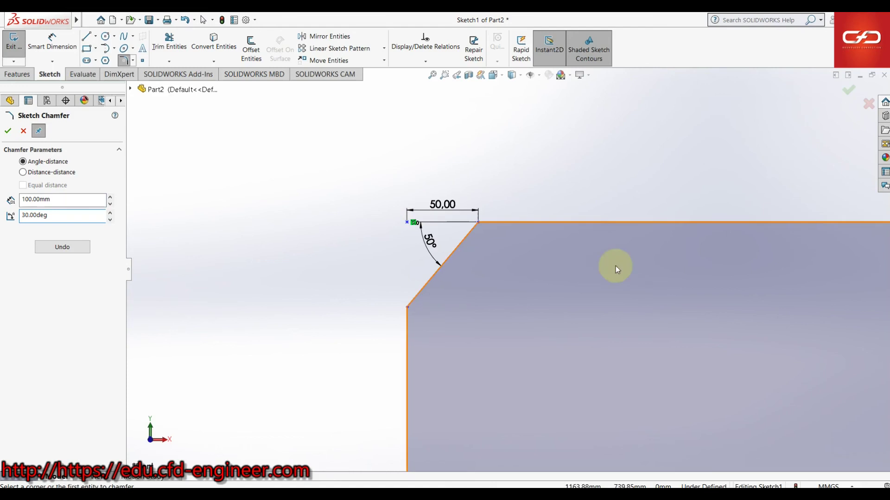
scroll(672, 278, "up", 2)
scroll(742, 297, "up", 2)
scroll(807, 303, "up", 2)
scroll(806, 303, "down", 2)
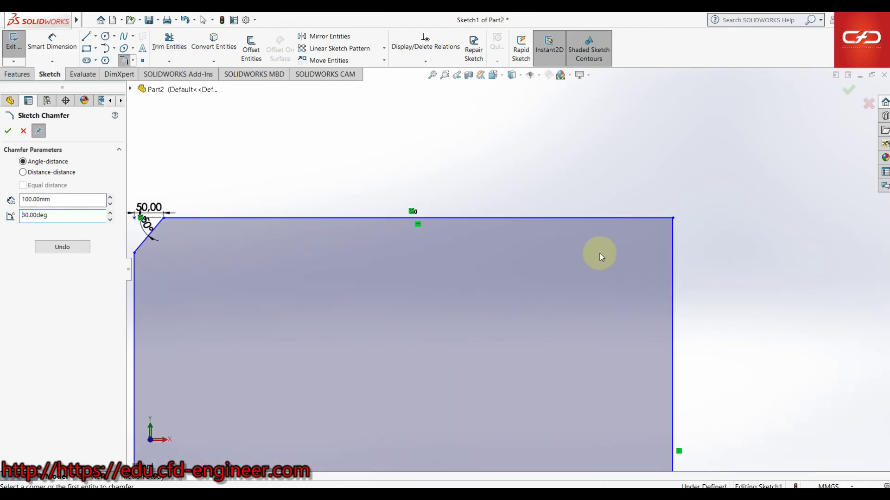
left_click(625, 218)
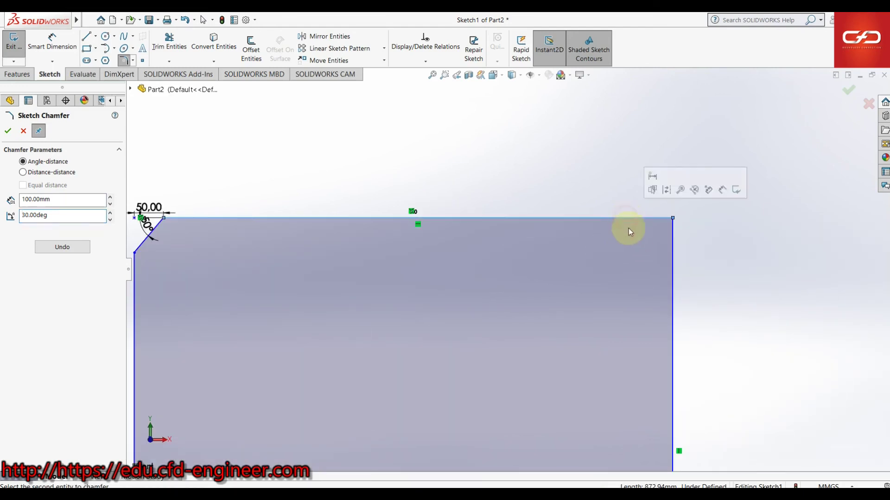
left_click(672, 265)
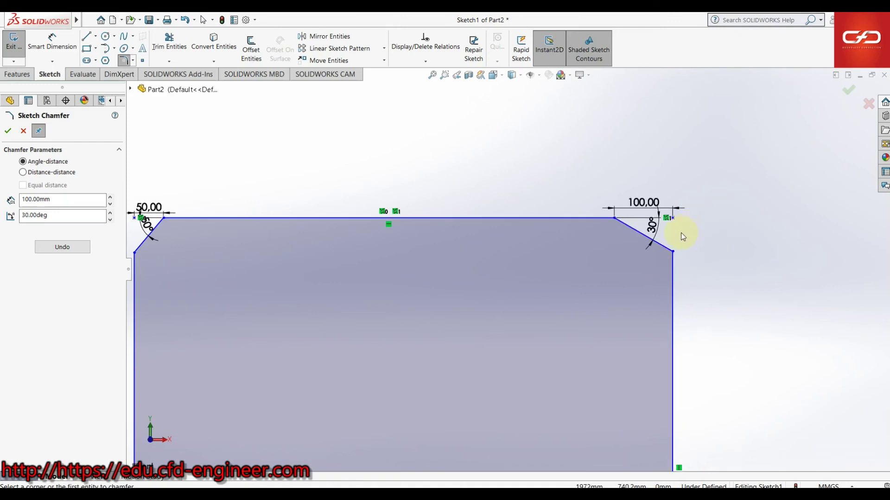
scroll(658, 243, "up", 2)
scroll(628, 255, "down", 4)
scroll(514, 222, "down", 2)
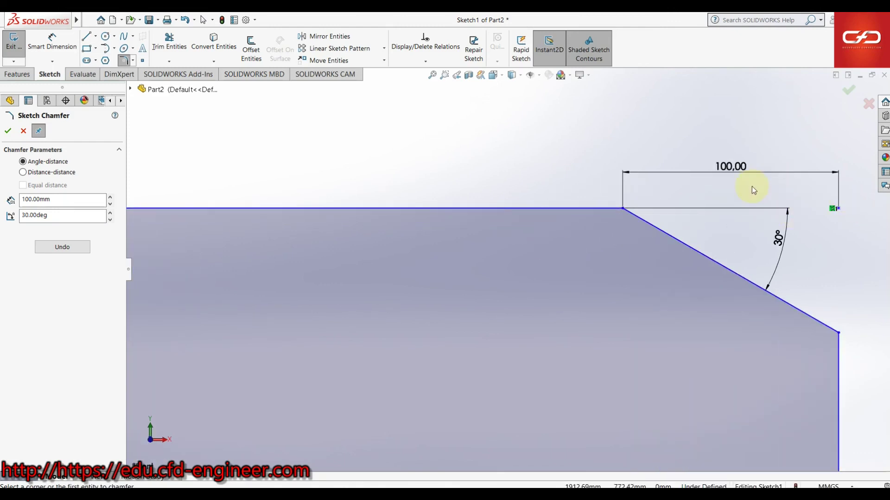
scroll(714, 185, "up", 1)
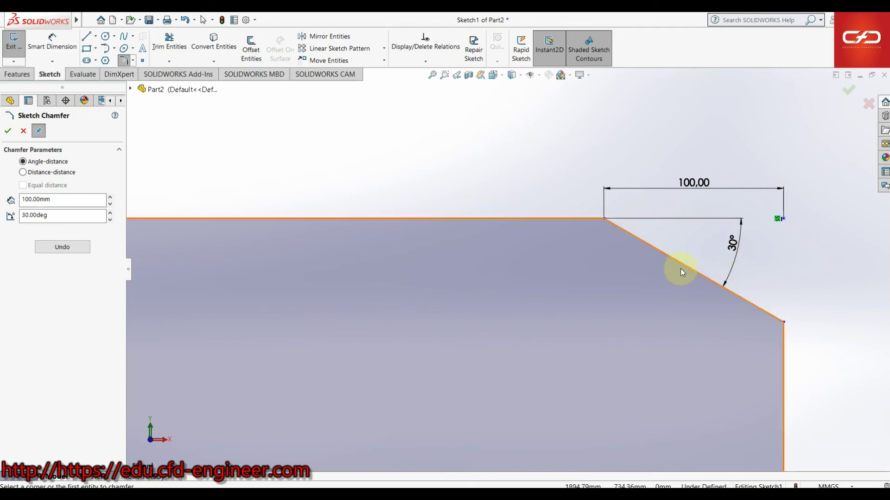
scroll(690, 281, "up", 4)
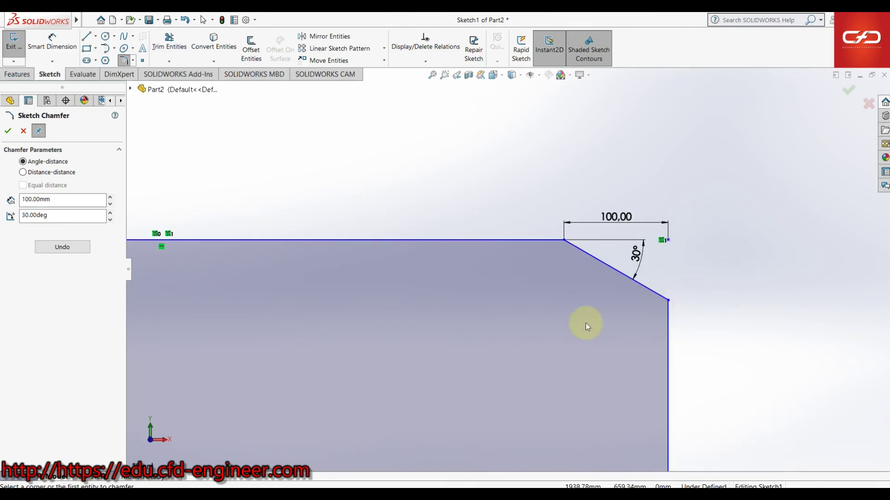
scroll(585, 323, "up", 4)
scroll(459, 364, "up", 2)
scroll(463, 352, "down", 4)
scroll(475, 331, "up", 3)
scroll(482, 334, "down", 1)
scroll(533, 380, "up", 2)
scroll(572, 408, "down", 1)
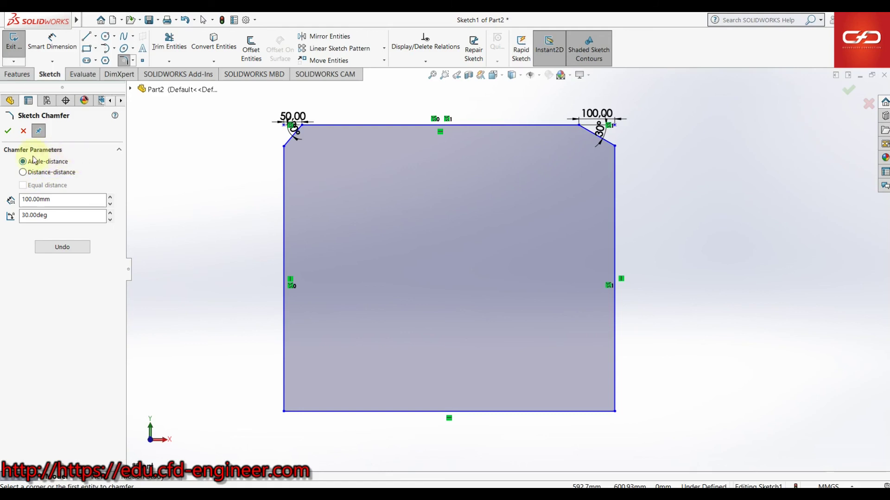
Chamfer the bottom-right corner as a distance-distance chamfer of 100 mm by 50 mm
left_click(34, 173)
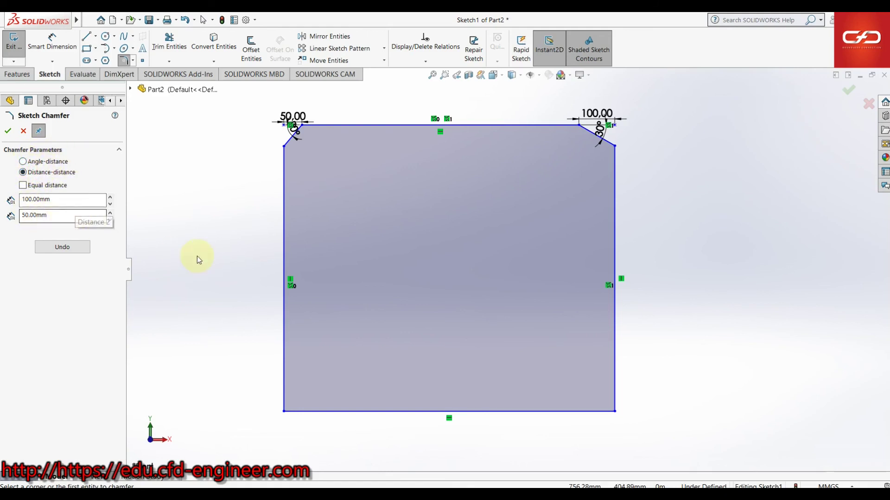
scroll(551, 367, "down", 3)
scroll(592, 363, "down", 2)
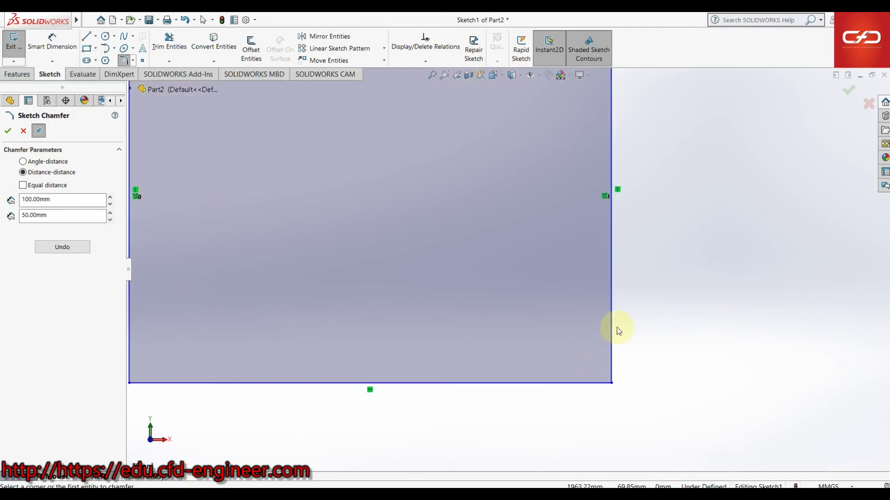
scroll(616, 327, "down", 1)
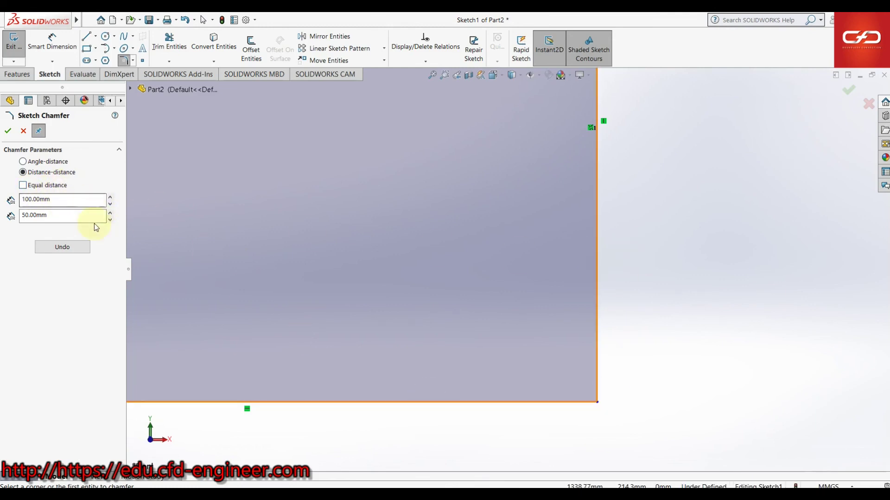
left_click(597, 353)
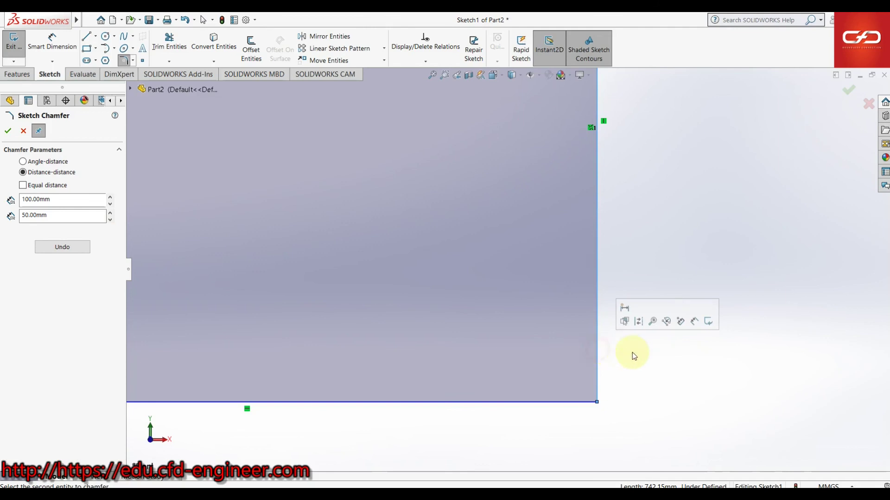
left_click(558, 402)
scroll(625, 397, "down", 1)
scroll(564, 412, "up", 1)
scroll(541, 355, "up", 2)
scroll(543, 352, "down", 3)
scroll(544, 353, "down", 4)
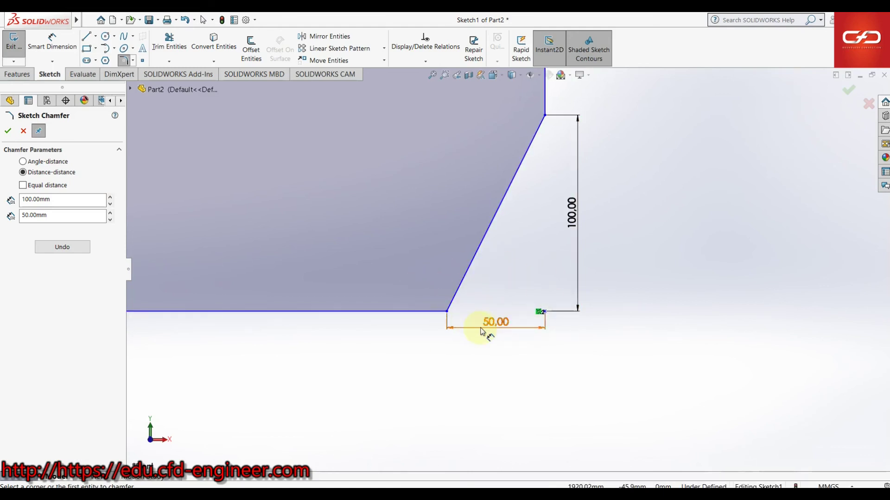
scroll(374, 230, "up", 2)
scroll(557, 232, "up", 3)
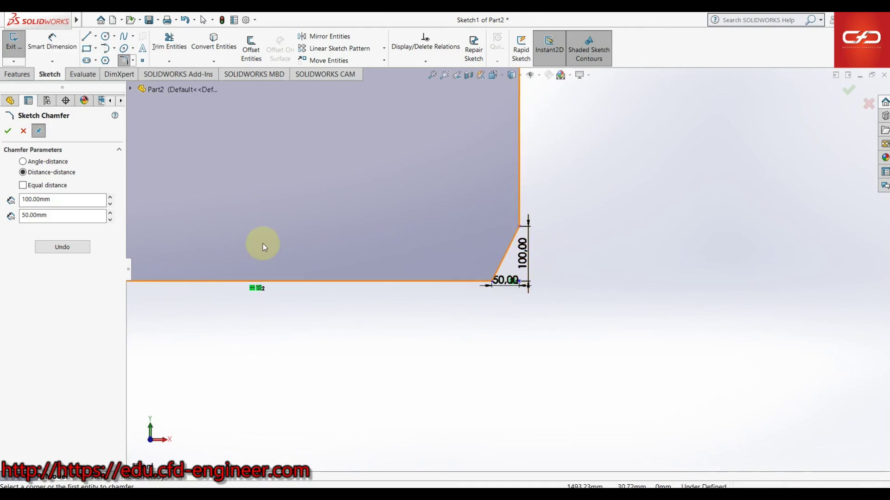
scroll(263, 244, "up", 2)
scroll(259, 246, "up", 2)
scroll(278, 243, "down", 1)
scroll(343, 255, "down", 1)
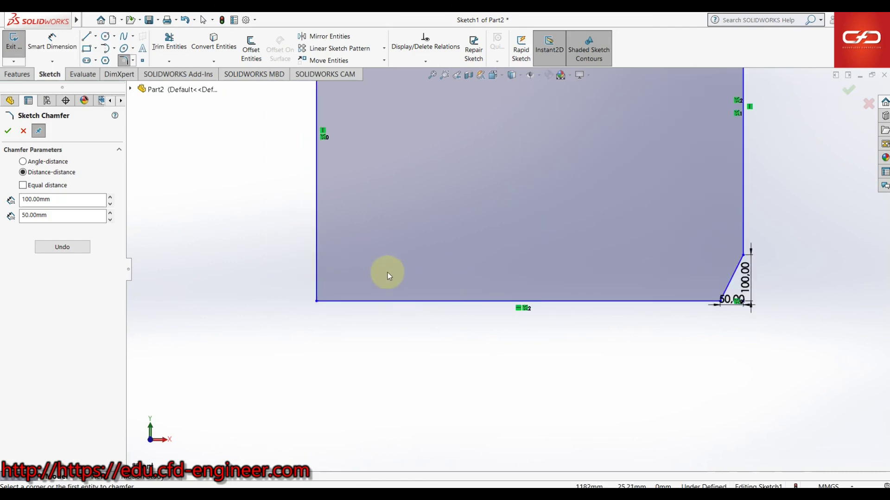
scroll(394, 278, "down", 2)
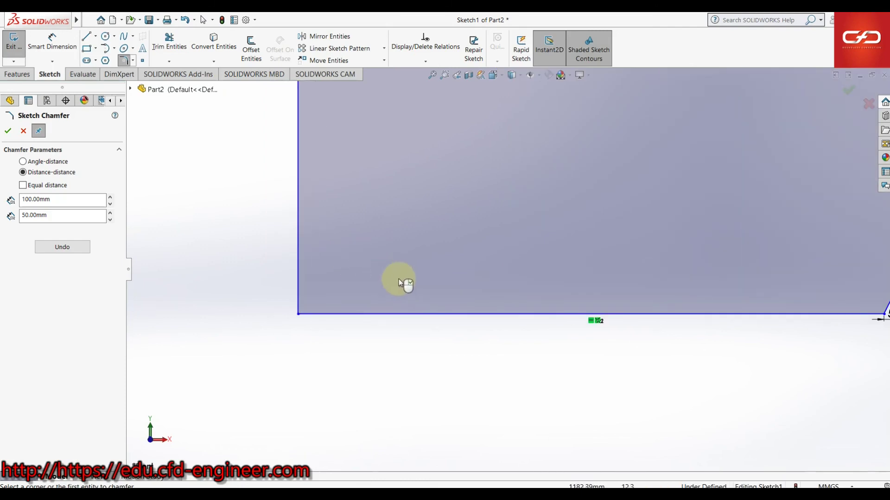
Apply an equal-distance 50 mm chamfer to the bottom-left corner
left_click(23, 186)
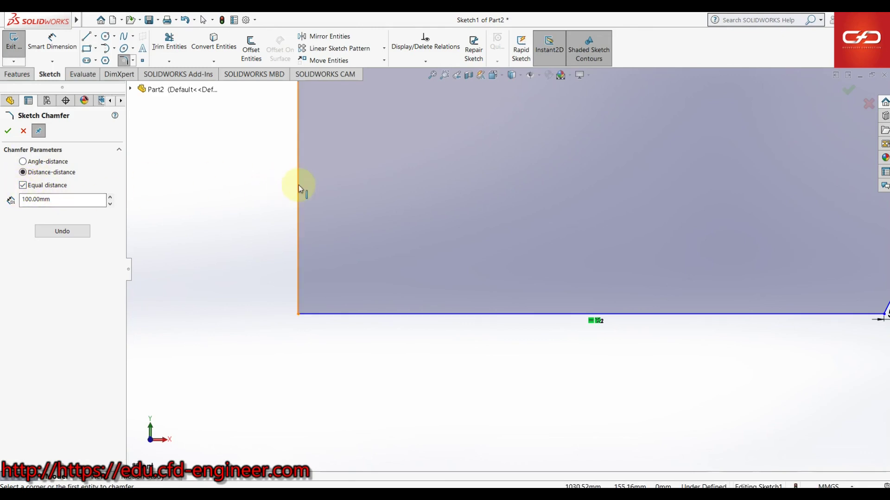
scroll(373, 300, "up", 2)
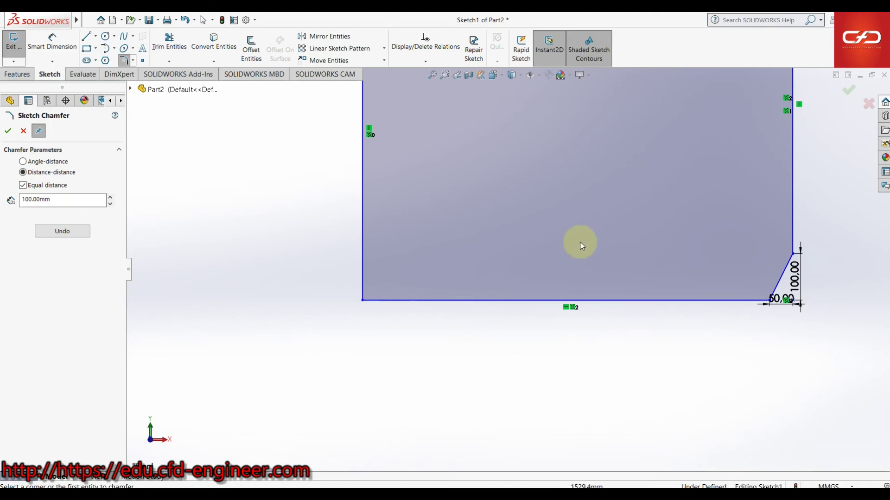
key("shift+z")
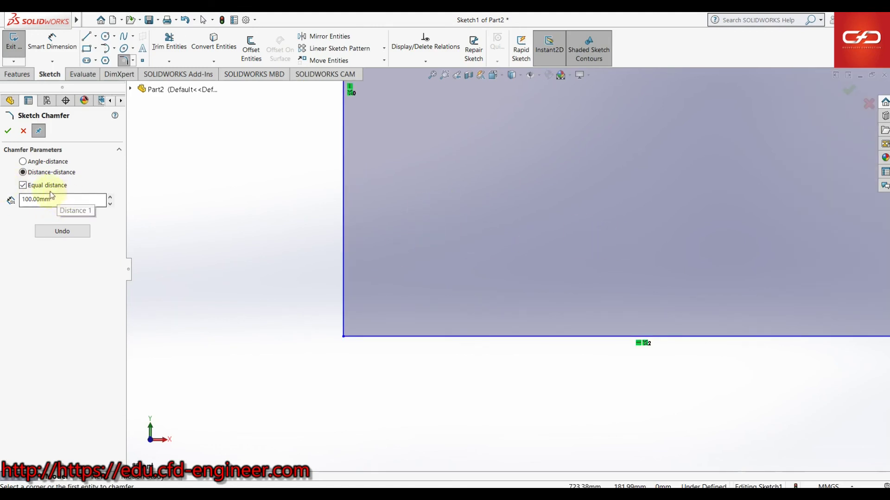
double_click(60, 202)
type("50")
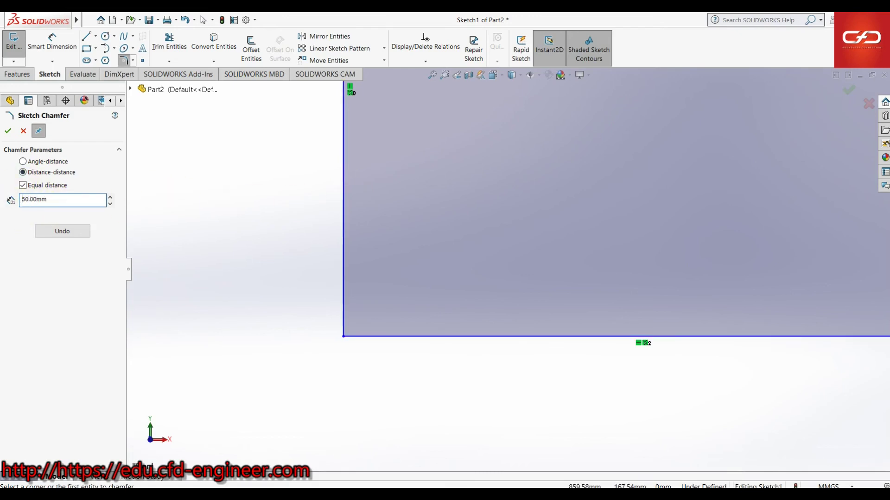
left_click(343, 241)
left_click(396, 337)
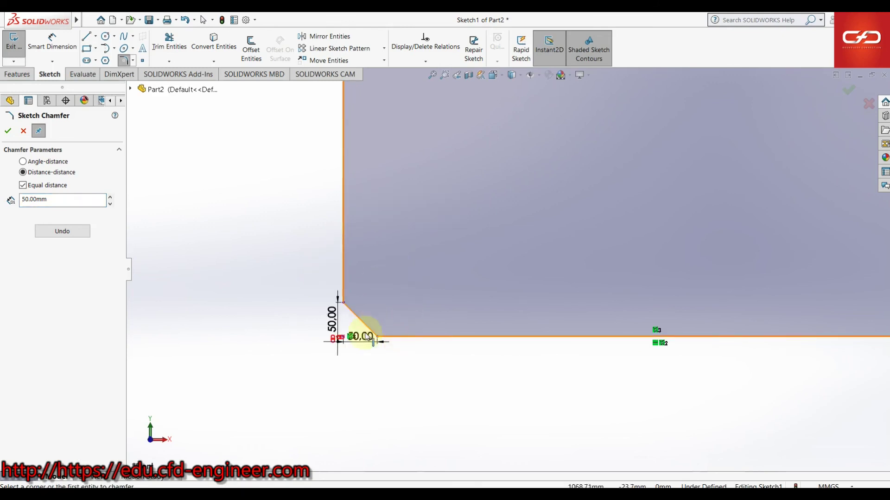
Move the two 50.00 chamfer dimensions clear of the bottom-left corner
left_click_drag(368, 338, 366, 370)
left_click_drag(332, 323, 307, 328)
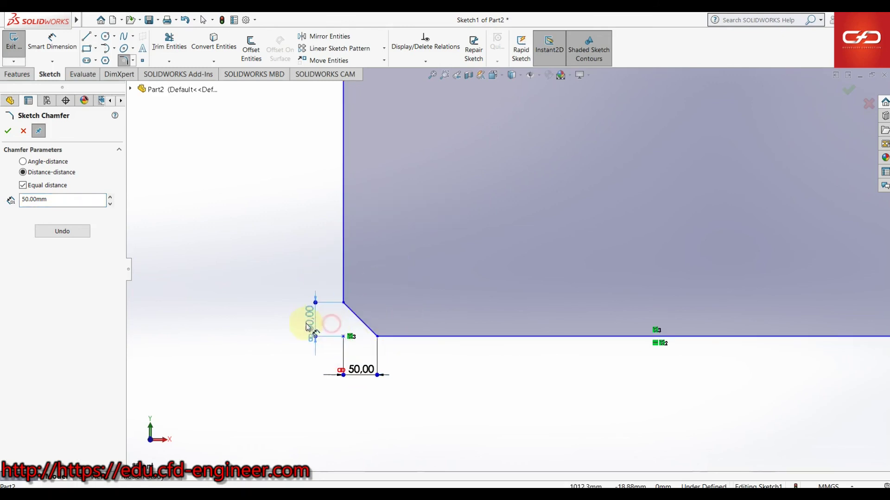
scroll(371, 359, "down", 3)
scroll(366, 260, "down", 3)
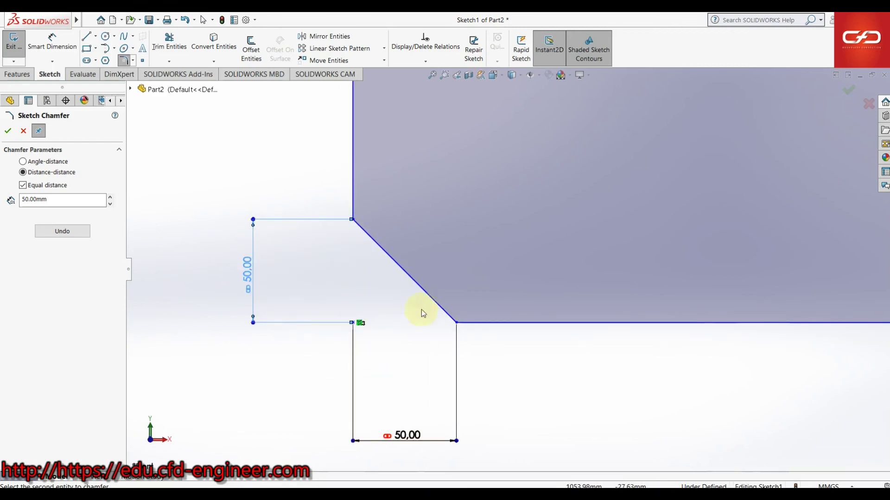
scroll(718, 202, "up", 1)
scroll(763, 159, "up", 1)
scroll(736, 157, "up", 3)
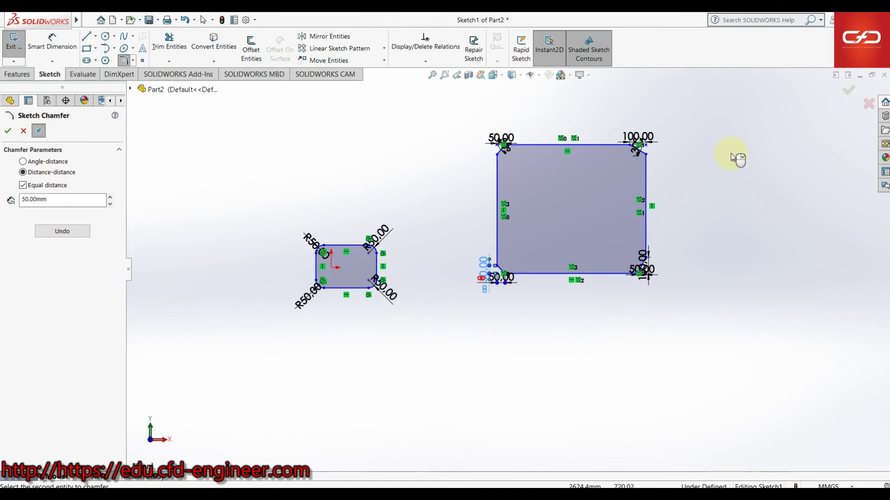
scroll(489, 254, "down", 2)
scroll(484, 256, "up", 1)
scroll(477, 258, "up", 1)
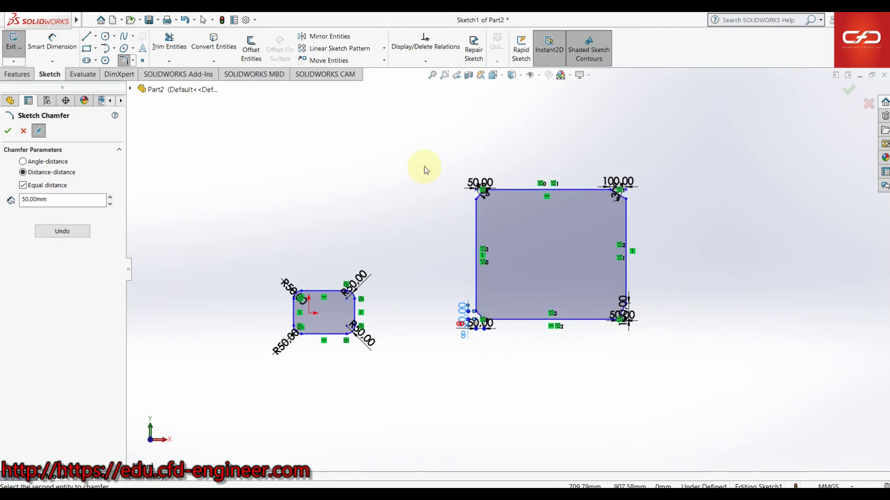
Exit Sketch Chamfer and delete both rectangles with a window selection
key("Escape")
mouse_move(204, 110)
left_mouse_down()
mouse_move(335, 221)
mouse_move(737, 419)
left_mouse_up()
key("Delete")
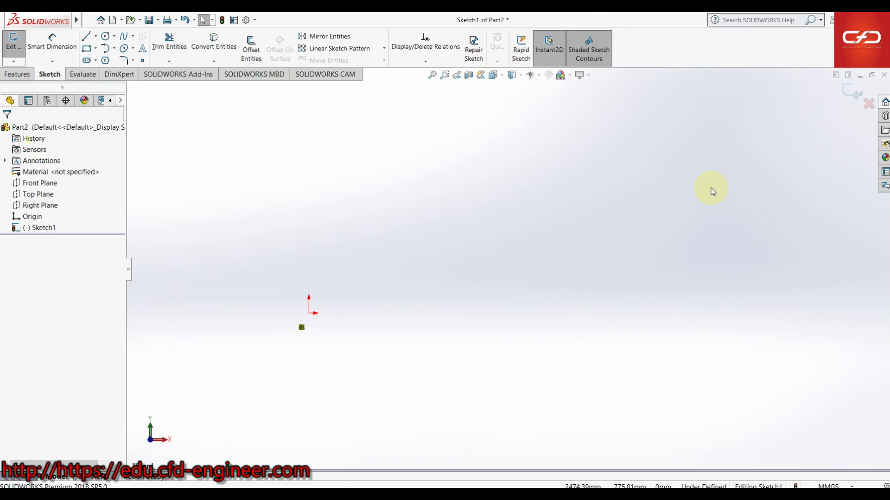
scroll(307, 297, "up", 2)
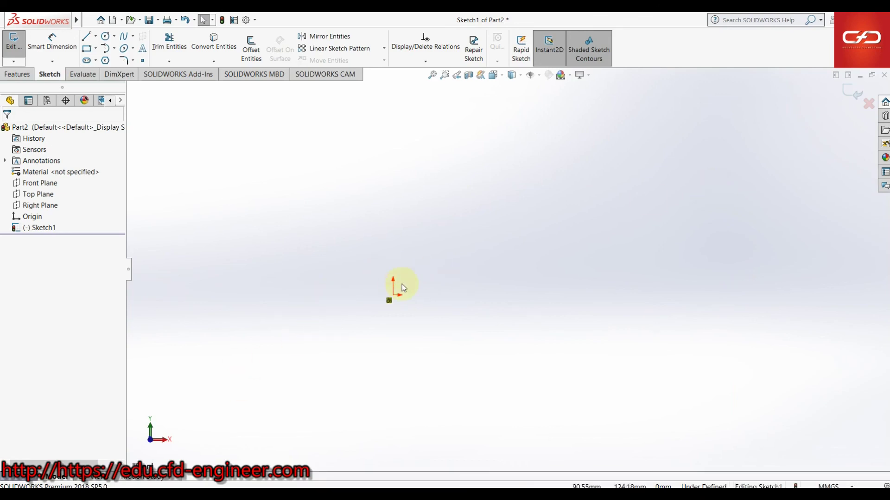
scroll(419, 302, "down", 2)
scroll(453, 306, "down", 2)
scroll(453, 305, "down", 1)
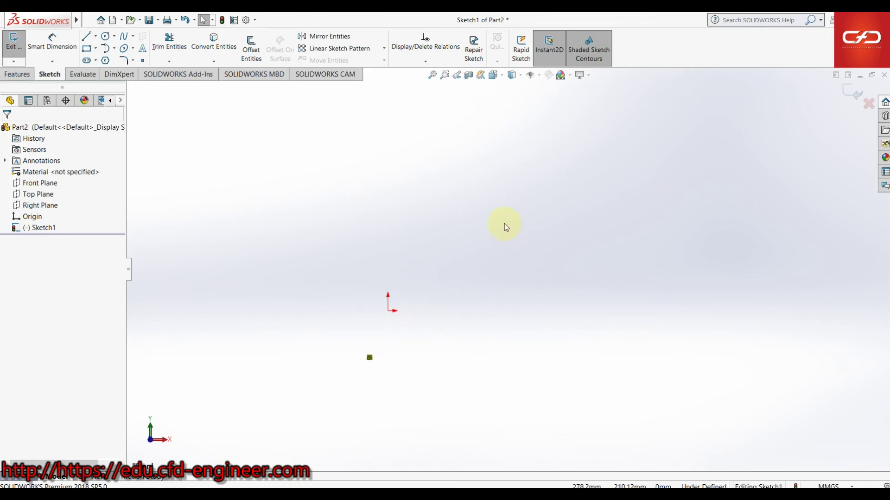